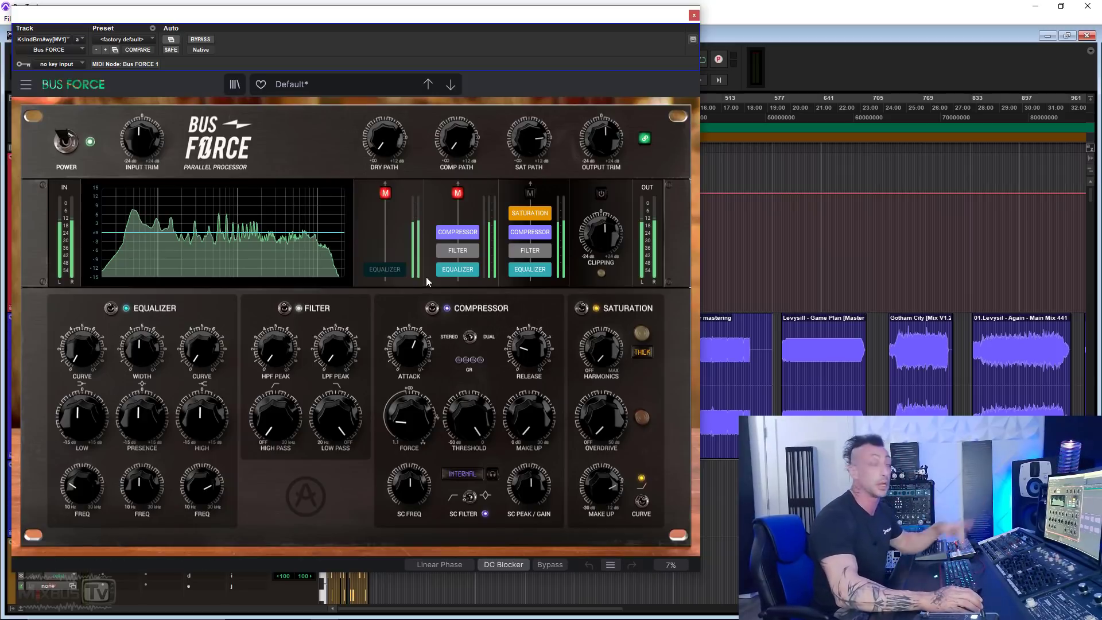
# Close Bus FORCE and take the Comp DIODE-609 and EQ SITRAL-295 inserts on track 3 out of bypass.
pyautogui.click(694, 15)
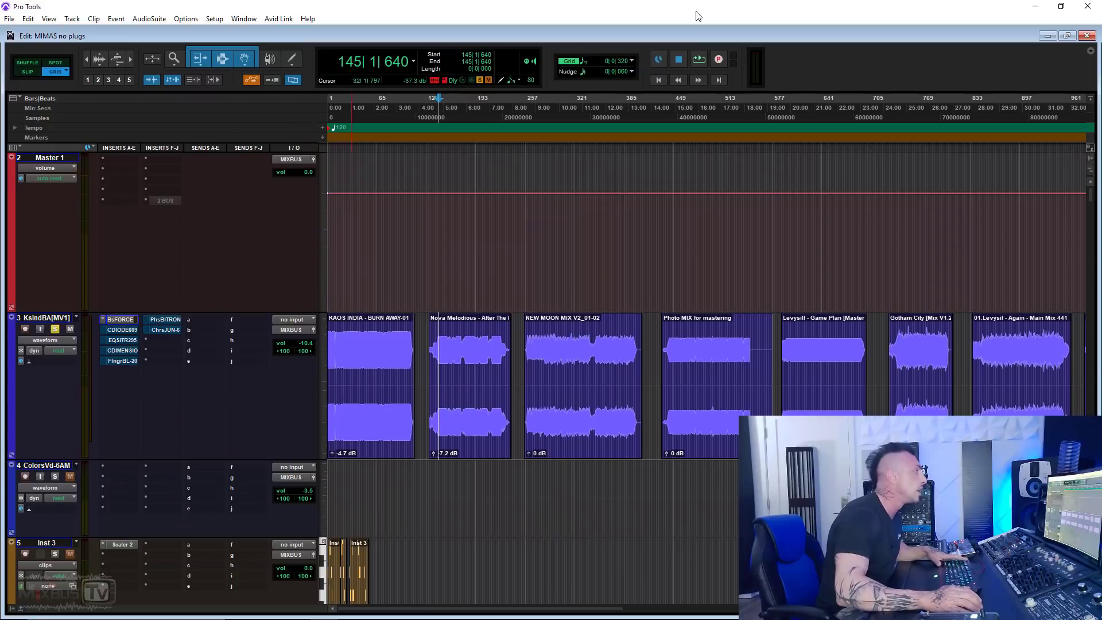
pyautogui.click(121, 330)
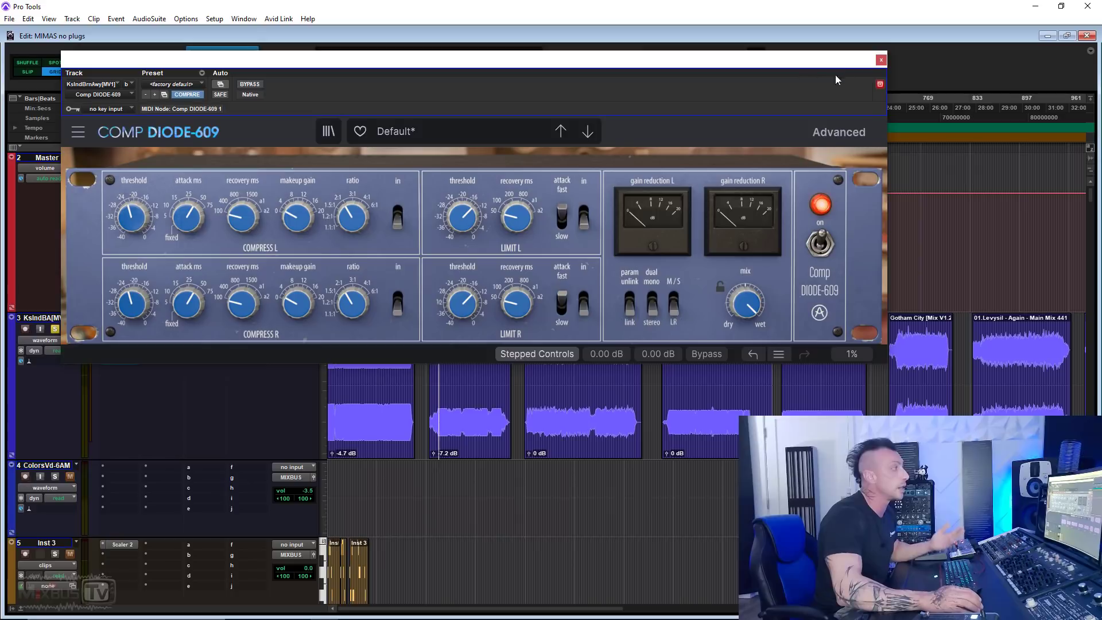
pyautogui.click(880, 60)
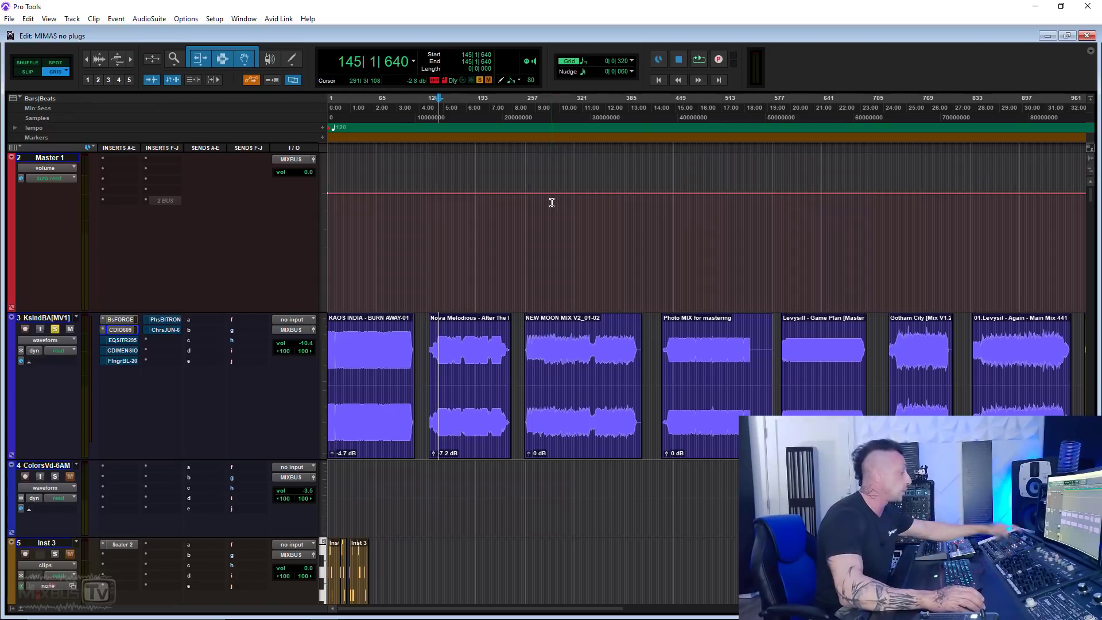
pyautogui.click(122, 339)
pyautogui.click(256, 87)
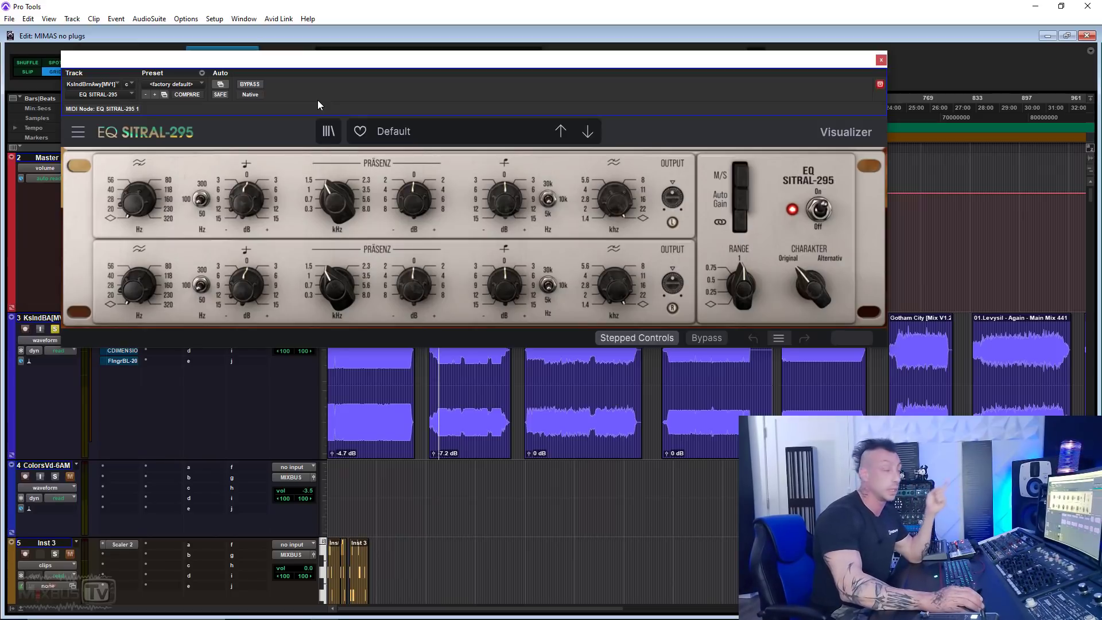
pyautogui.click(881, 60)
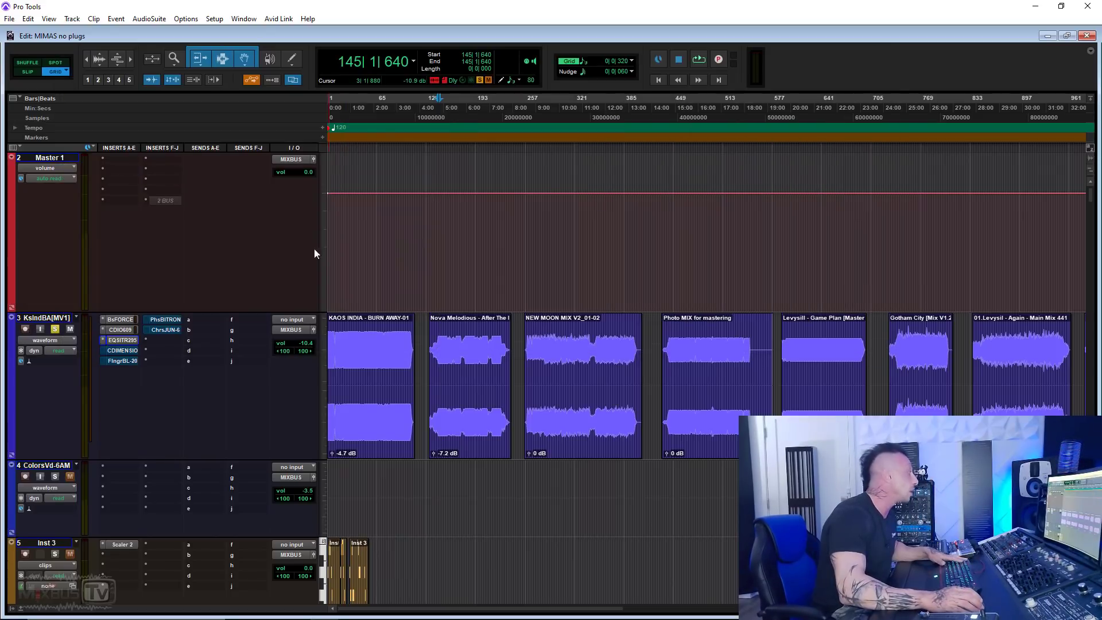
# Take track 3's CDIMENSIO, Flanger BL-20, Phaser BI-TRON and Chorus JUN-6 inserts out of bypass.
pyautogui.click(132, 351)
pyautogui.click(252, 86)
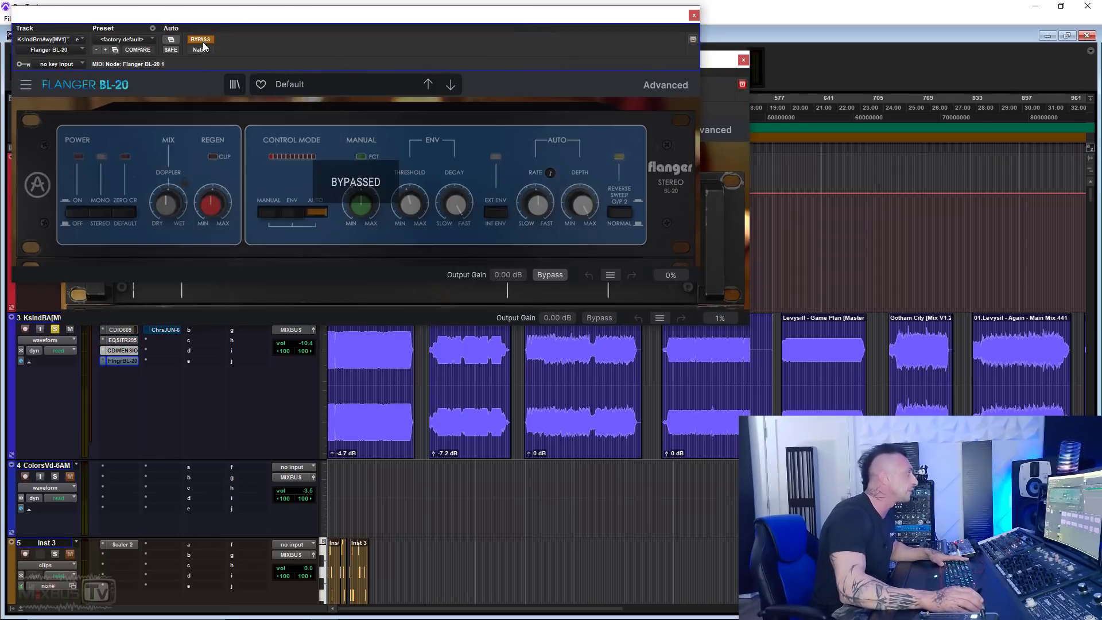
pyautogui.click(201, 41)
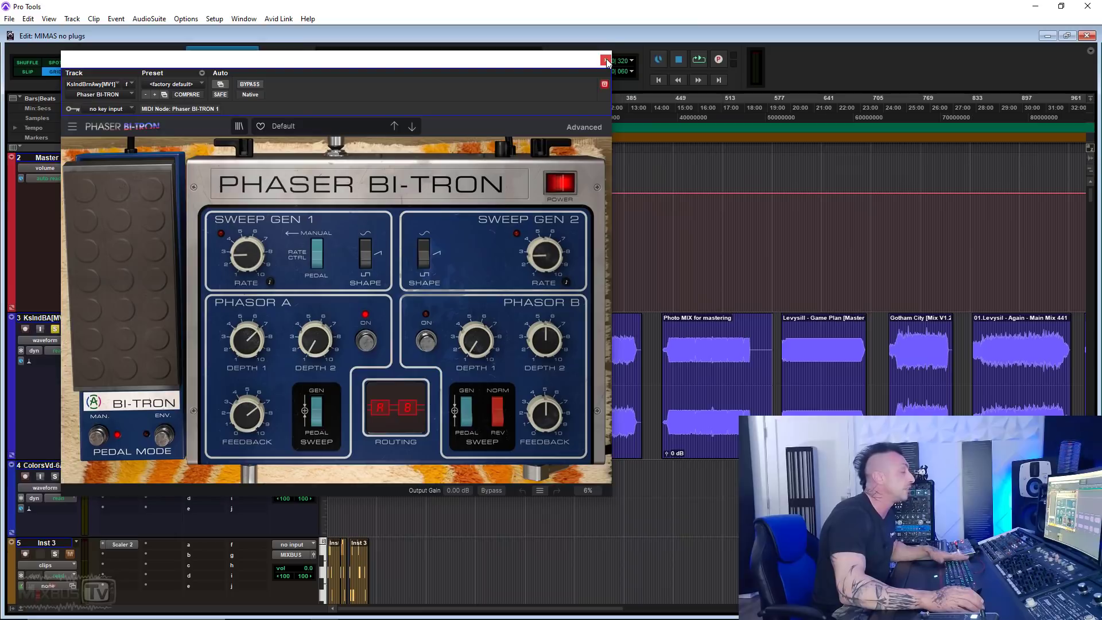
pyautogui.click(605, 60)
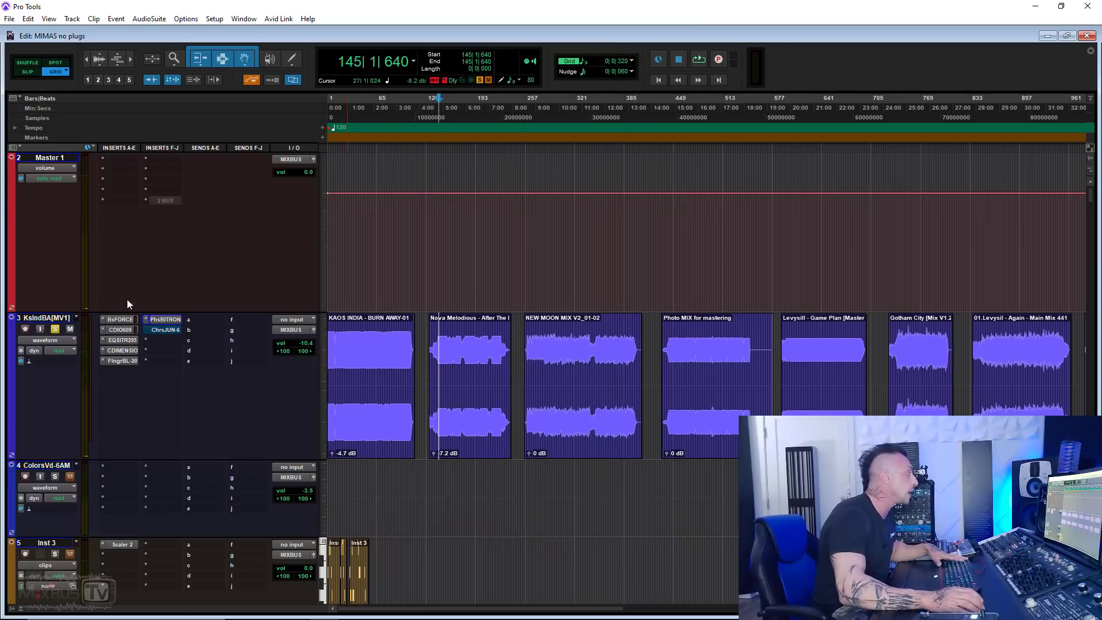
pyautogui.click(174, 326)
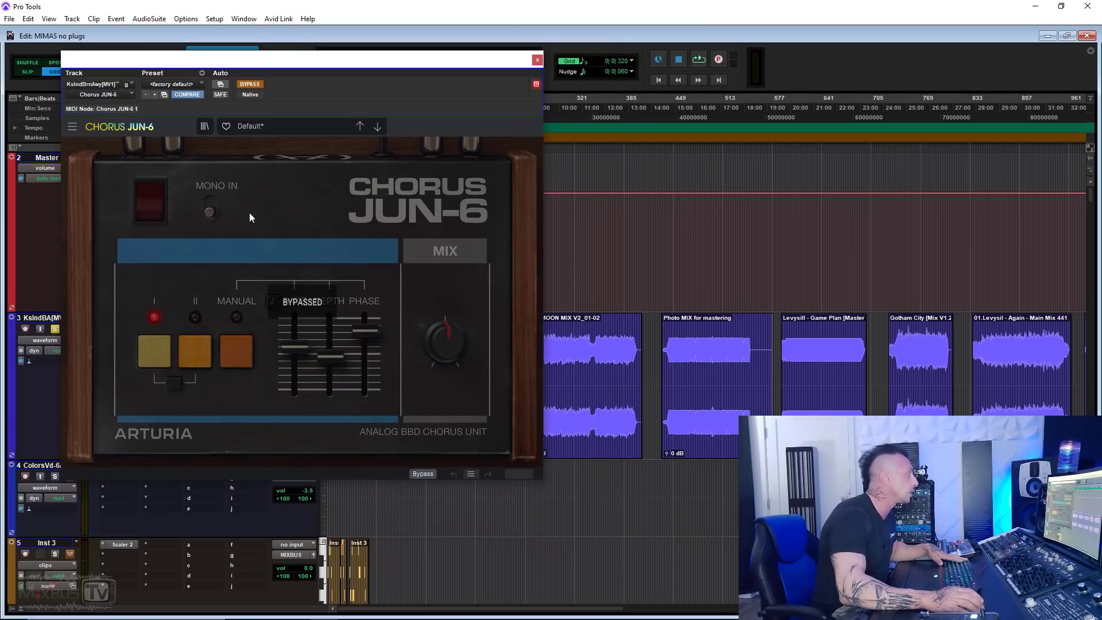
pyautogui.click(252, 85)
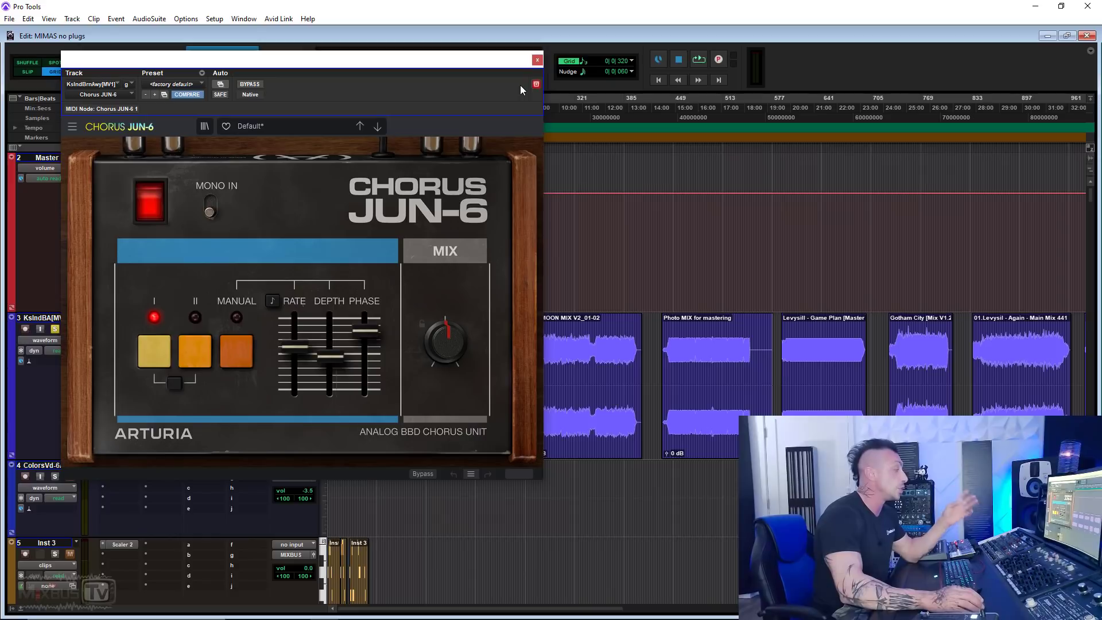
pyautogui.click(536, 60)
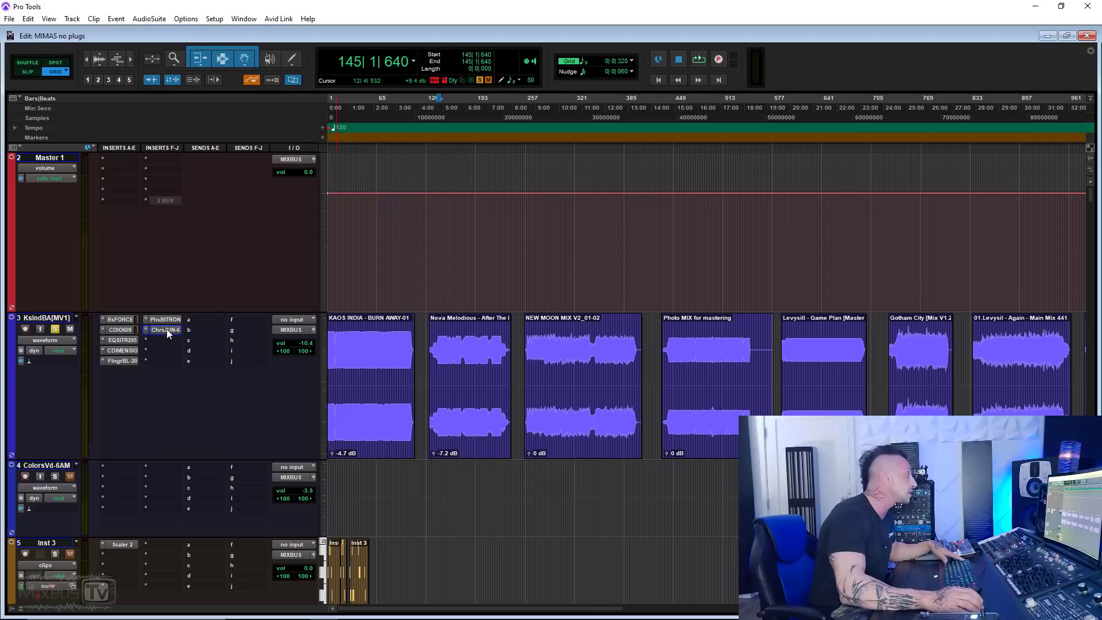
# Bypass all inserts on track 3 and reopen Bus FORCE with only its own bypass switched off.
pyautogui.click(61, 318)
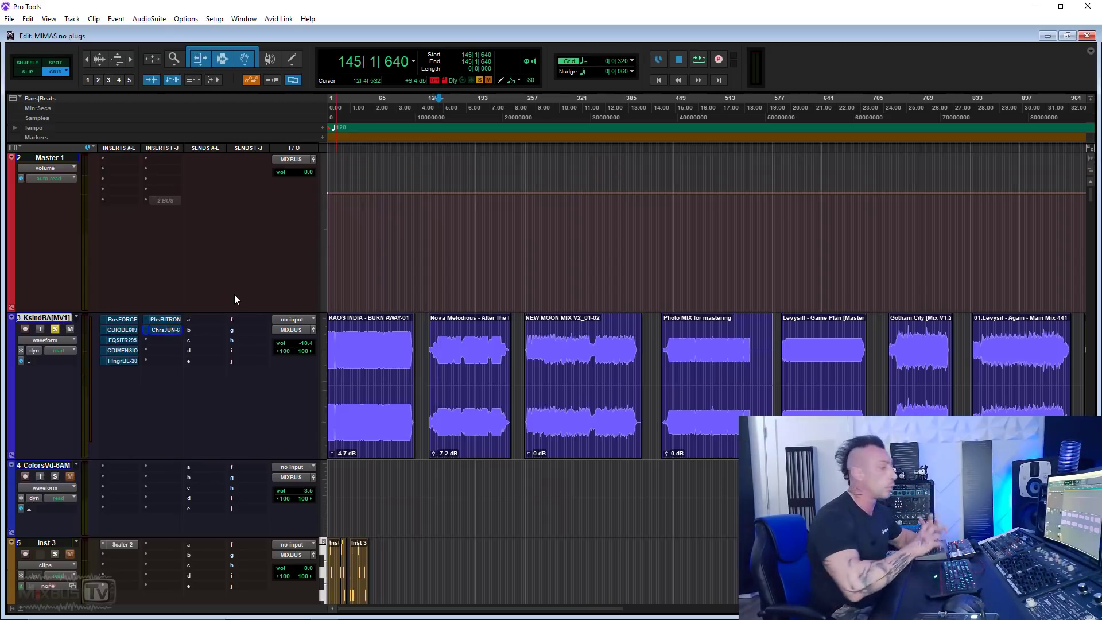
pyautogui.click(123, 319)
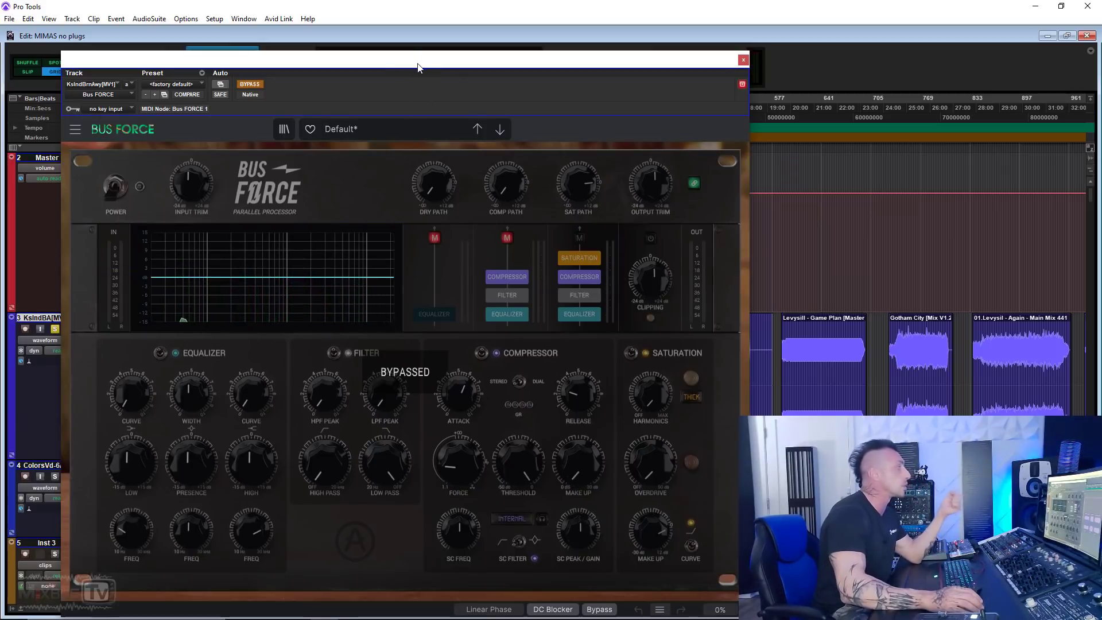
pyautogui.moveTo(417, 62); pyautogui.dragTo(402, 45)
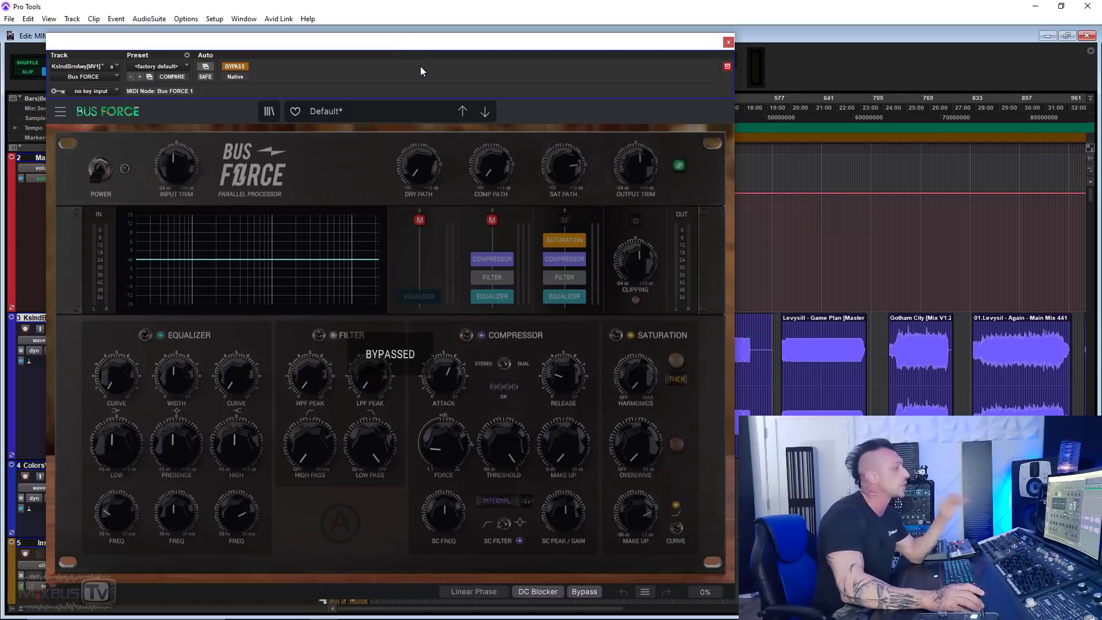
pyautogui.moveTo(420, 66); pyautogui.dragTo(396, 54)
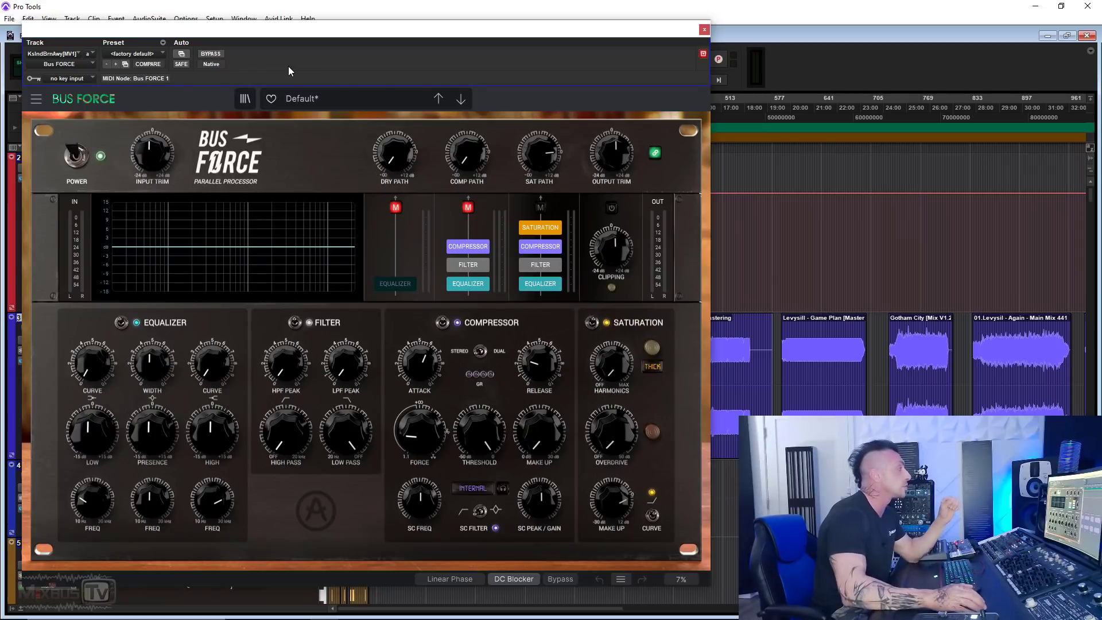
pyautogui.moveTo(286, 33); pyautogui.dragTo(280, 22)
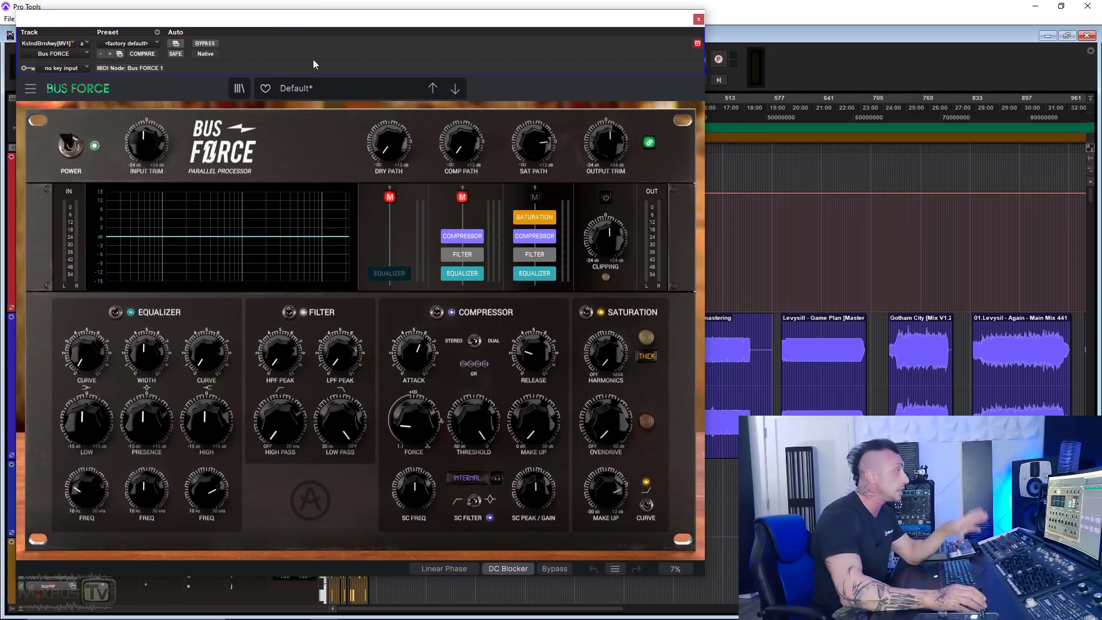
# Show the signal routing diagram in the Bus FORCE display to examine the dry, comp and sat paths.
pyautogui.moveTo(393, 149)
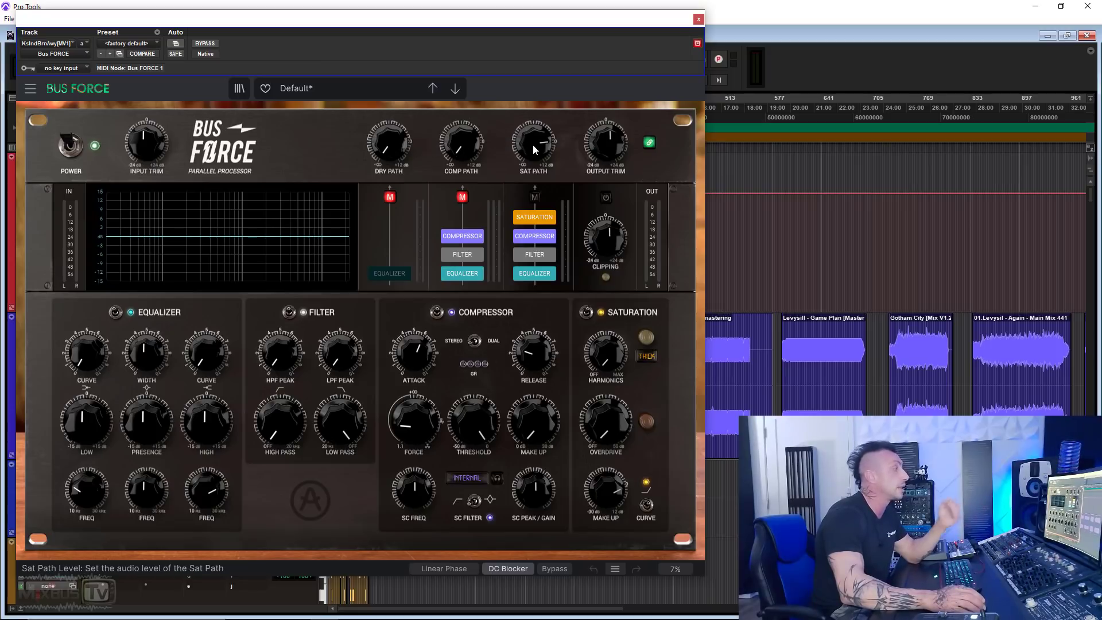
pyautogui.moveTo(533, 149)
pyautogui.click(339, 252)
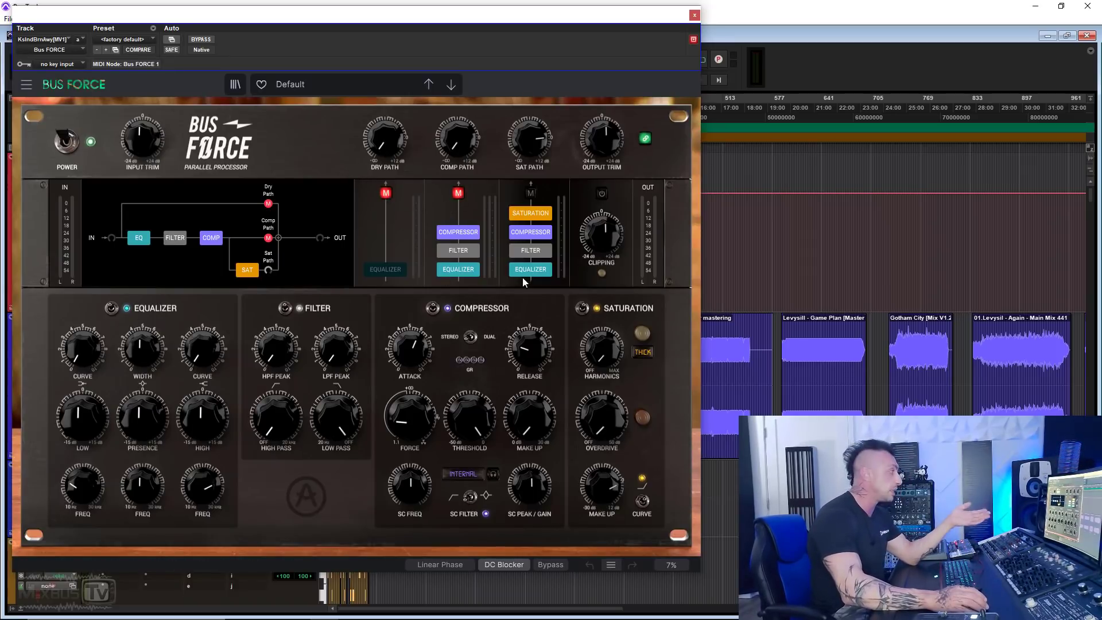
pyautogui.moveTo(608, 481)
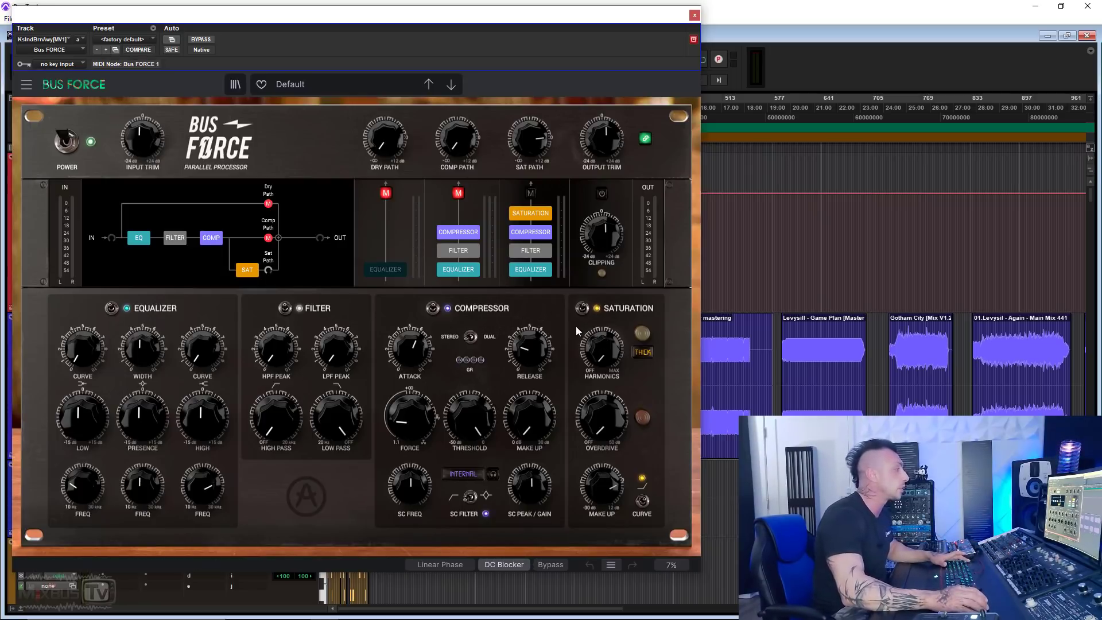
pyautogui.moveTo(600, 340)
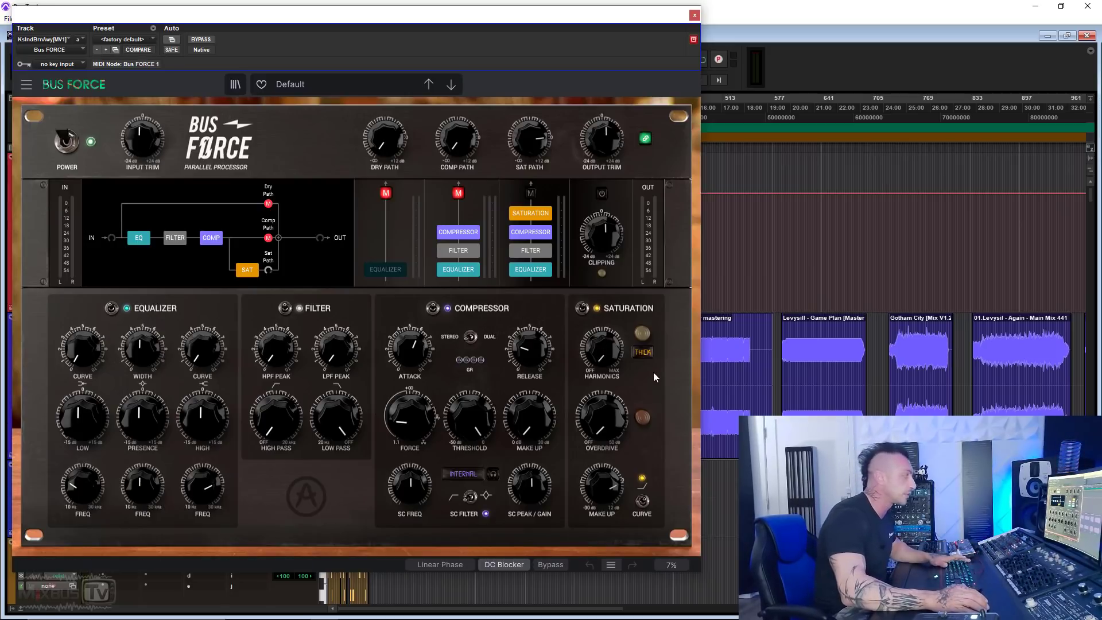
# During playback, raise the saturation Harmonics using the Even type and switch the curve, comparing the module off and on.
pyautogui.press('space')
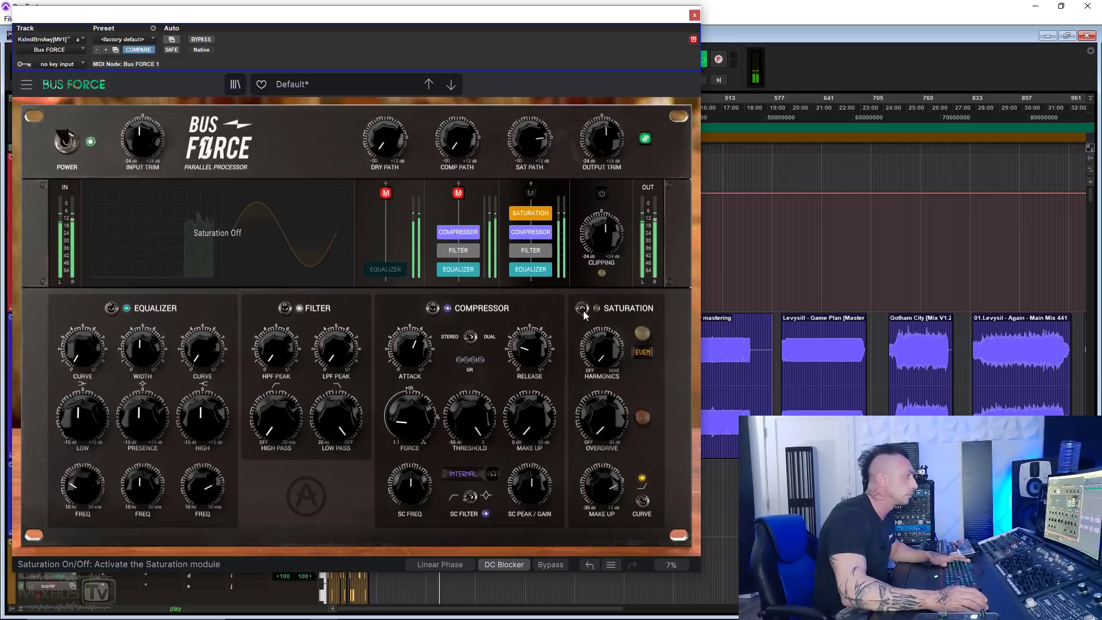
pyautogui.click(582, 309)
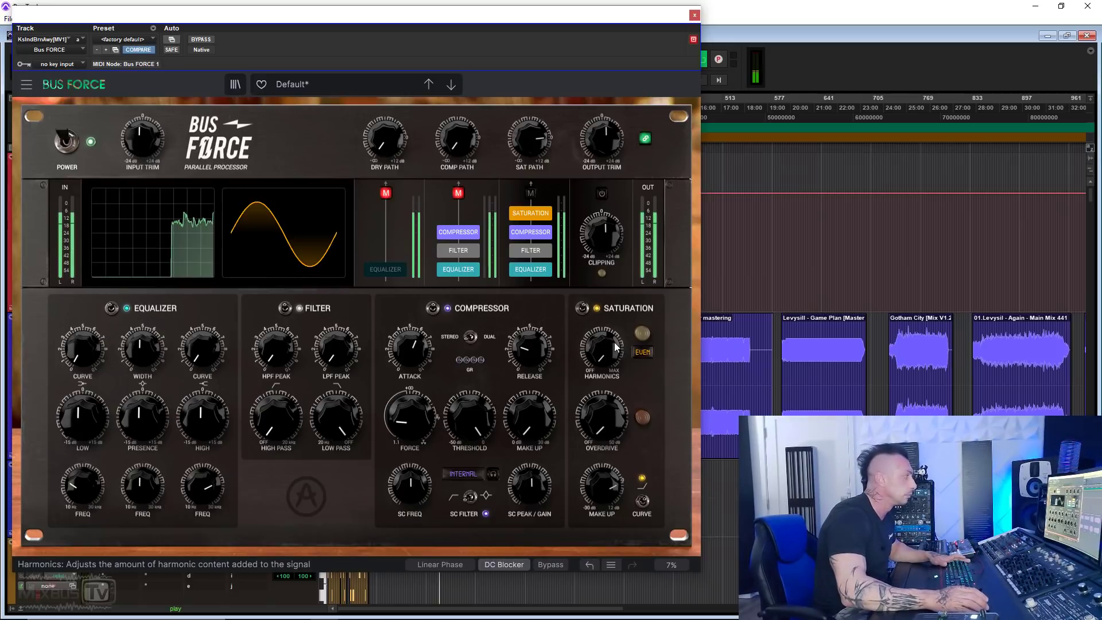
pyautogui.moveTo(615, 346)
pyautogui.mouseDown()
pyautogui.moveTo(615, 313)
pyautogui.moveTo(615, 325)
pyautogui.mouseUp()
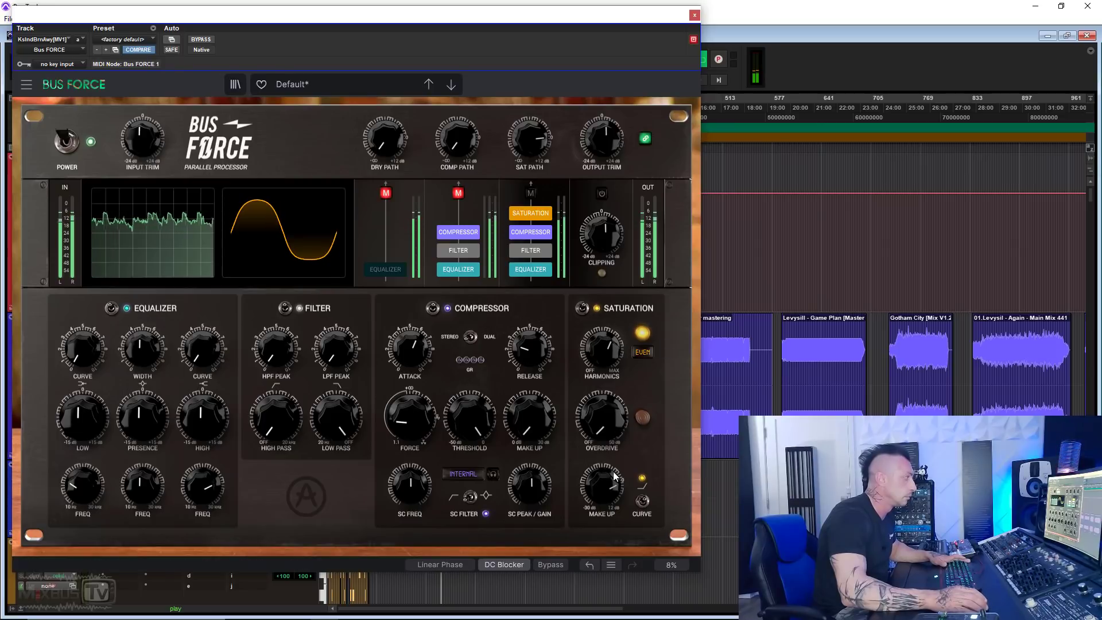
pyautogui.click(643, 503)
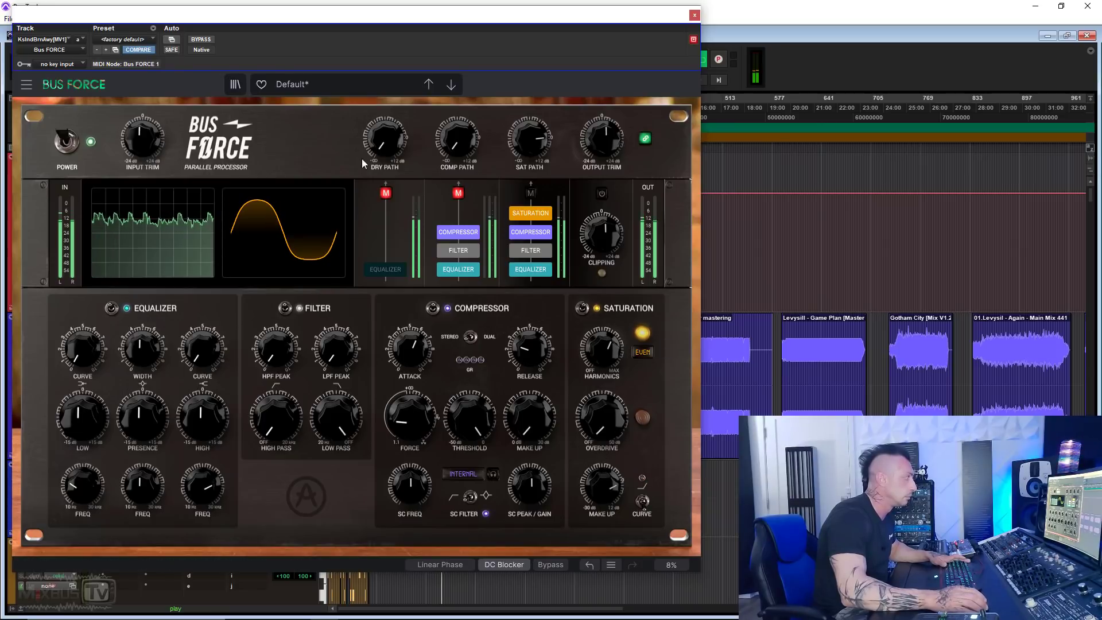
pyautogui.click(582, 309)
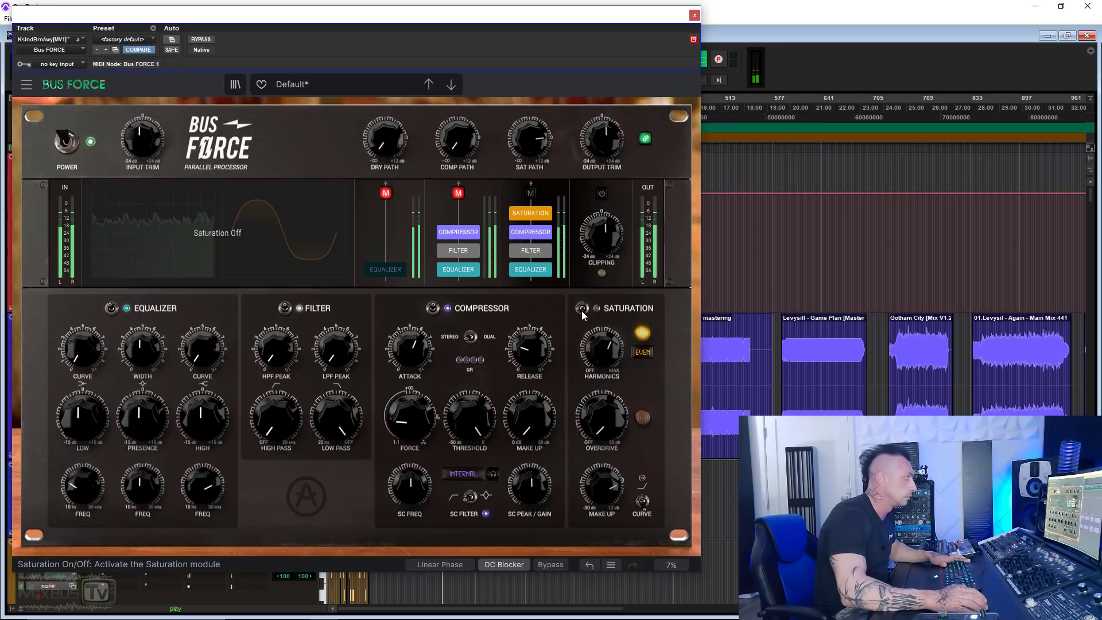
pyautogui.click(582, 308)
# Try the Odd harmonics type with the saturation curve toggled and Harmonics at 12.0 dB, comparing the module off and on.
pyautogui.click(643, 352)
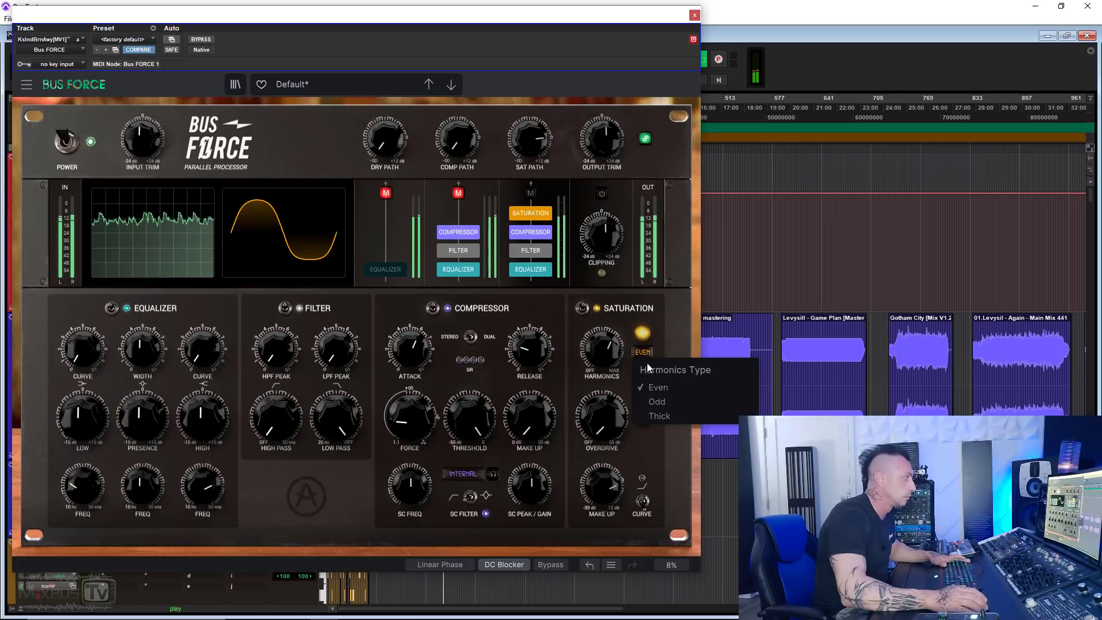
pyautogui.click(658, 402)
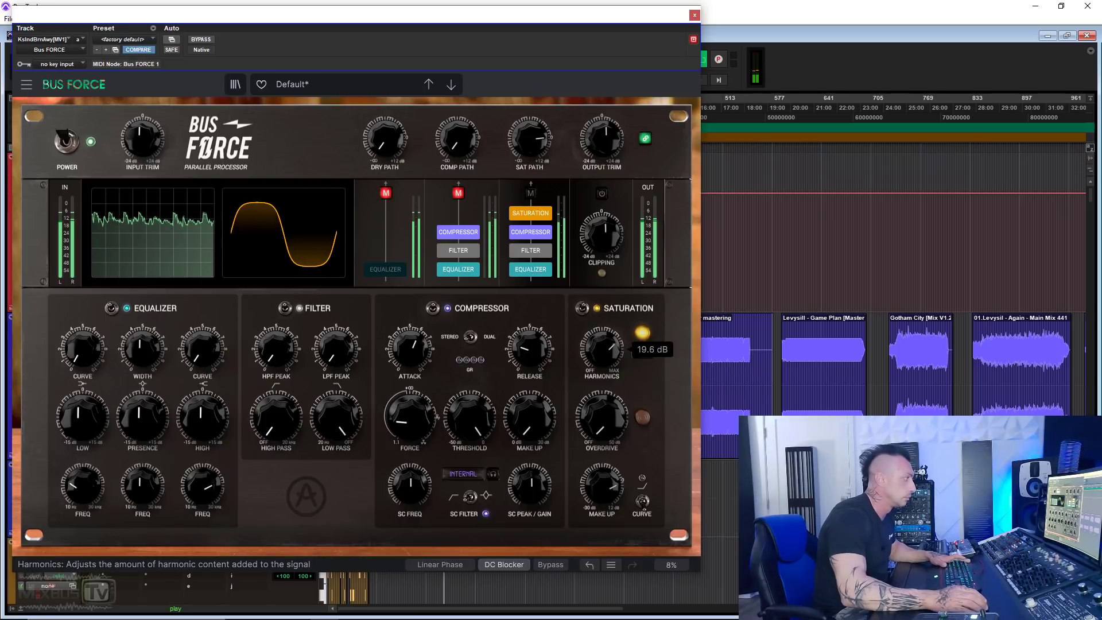
pyautogui.click(644, 505)
pyautogui.moveTo(611, 348); pyautogui.dragTo(611, 380)
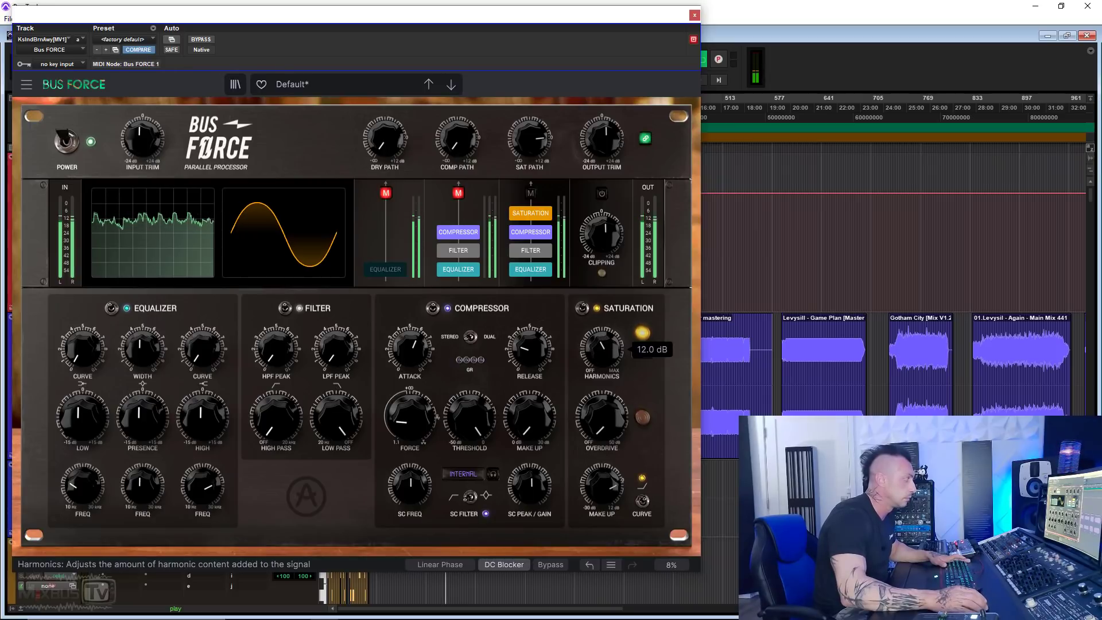
pyautogui.click(582, 310)
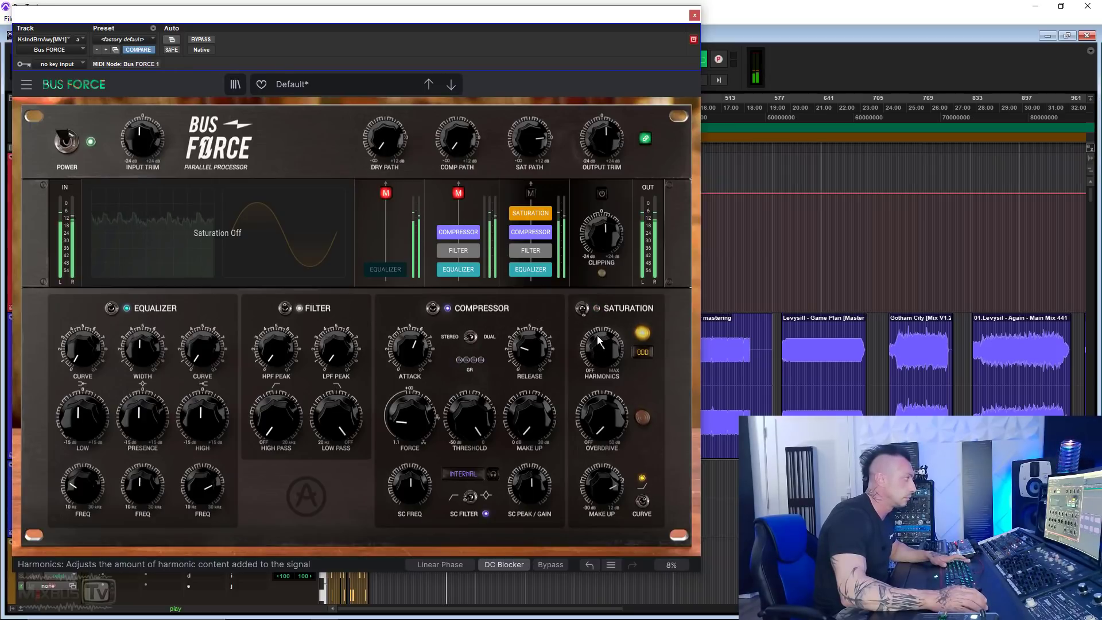
pyautogui.click(582, 310)
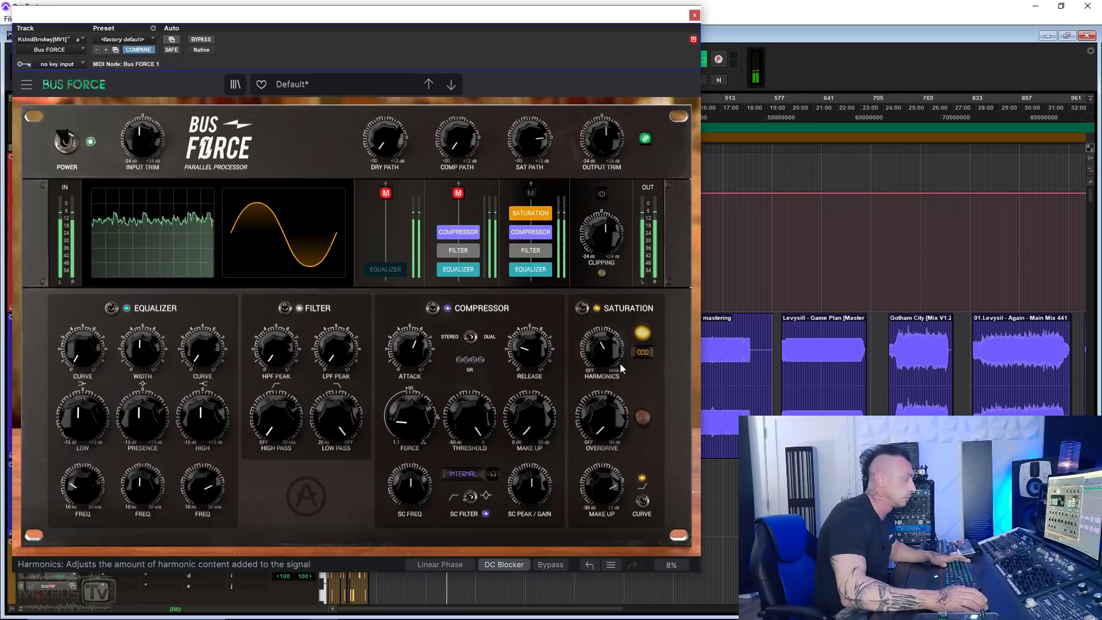
# Audition the Thick, Even and Odd harmonics types in turn, set the type back to Even and stop playback.
pyautogui.click(643, 352)
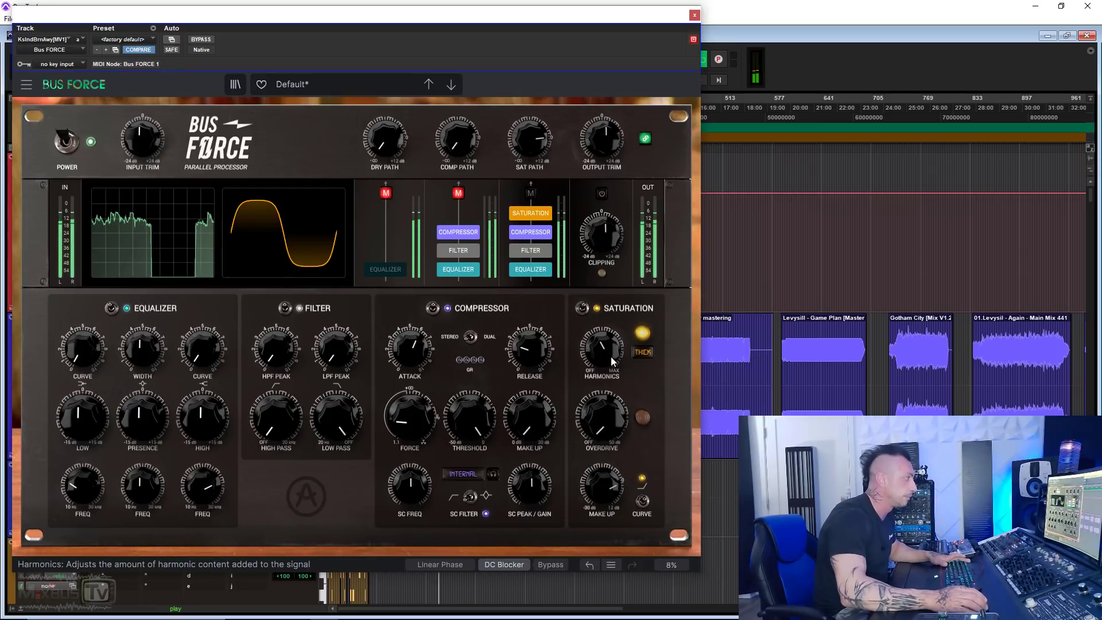
pyautogui.moveTo(603, 348)
pyautogui.mouseDown()
pyautogui.moveTo(603, 380)
pyautogui.moveTo(602, 331)
pyautogui.moveTo(614, 386)
pyautogui.moveTo(603, 335)
pyautogui.moveTo(603, 360)
pyautogui.moveTo(613, 347)
pyautogui.mouseUp()
pyautogui.click(645, 351)
pyautogui.click(657, 386)
pyautogui.click(643, 352)
pyautogui.click(660, 403)
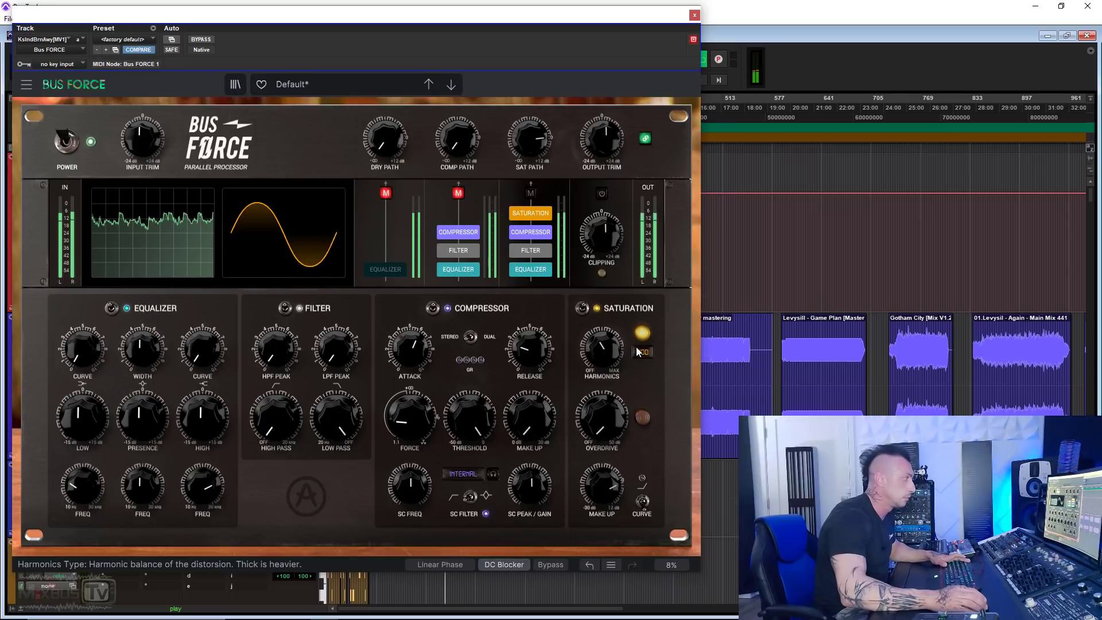
pyautogui.click(643, 352)
pyautogui.click(654, 386)
pyautogui.press('space')
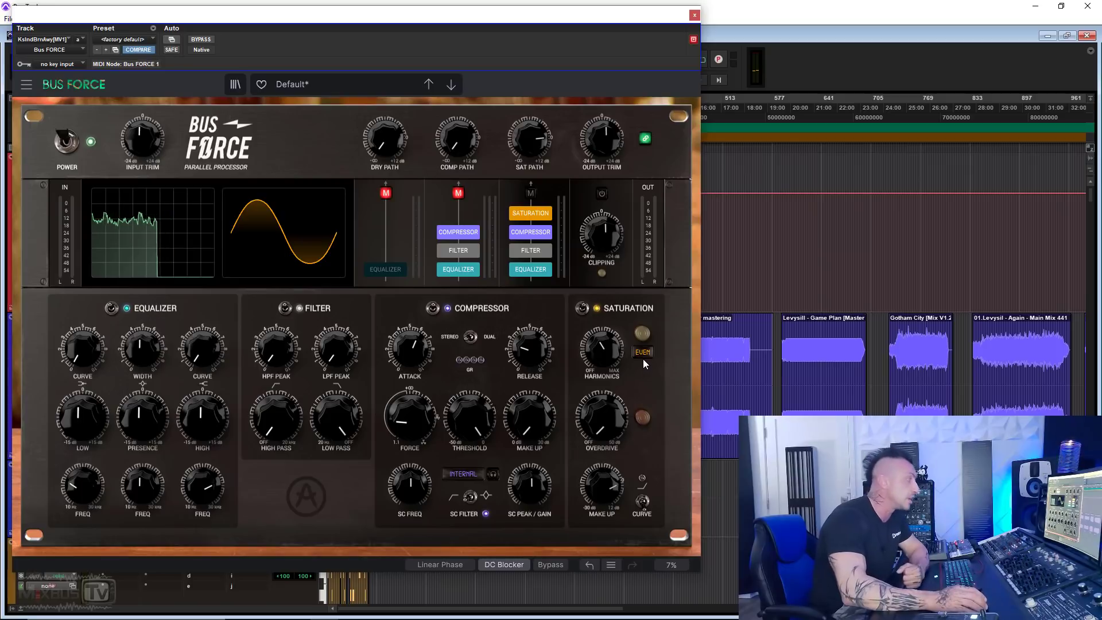
# Show the harmonics types available for the saturation module, keeping Even selected.
pyautogui.moveTo(620, 357)
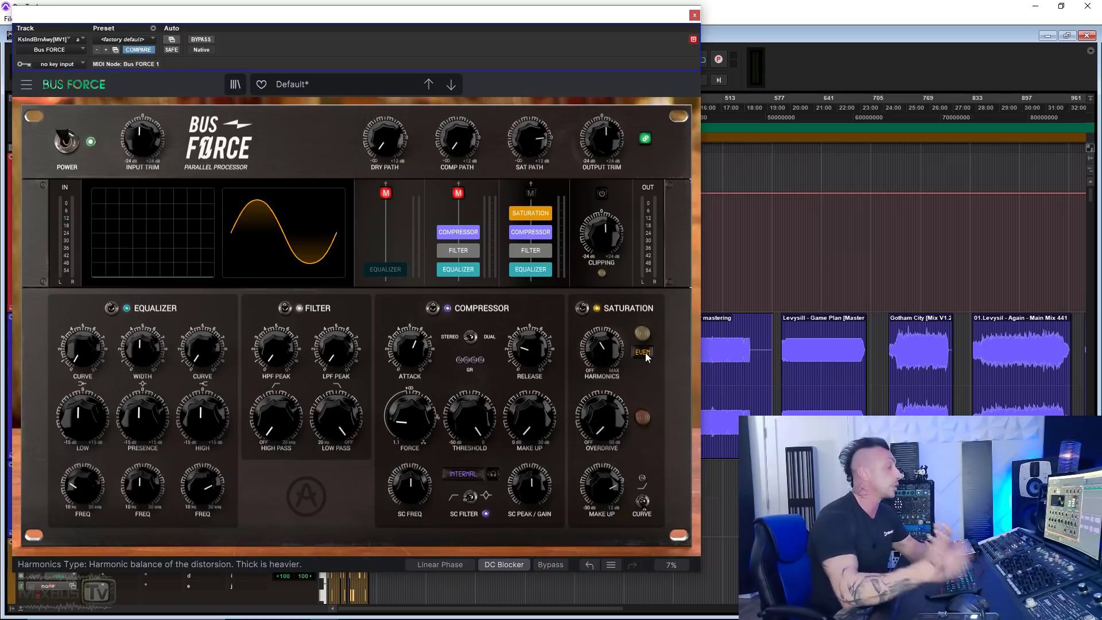
pyautogui.click(645, 354)
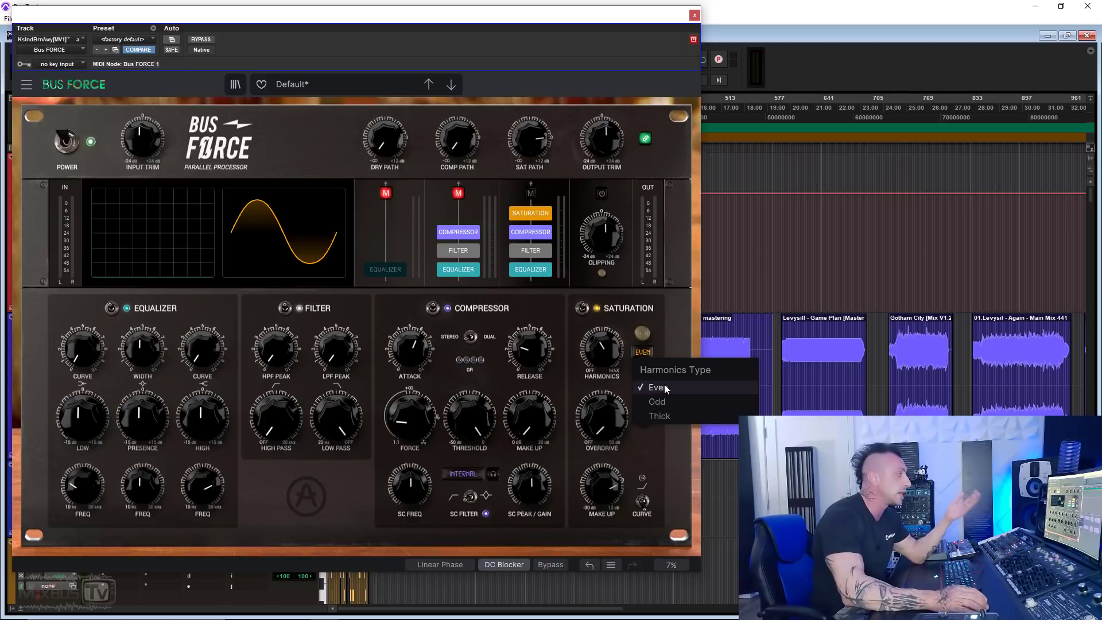
pyautogui.click(665, 450)
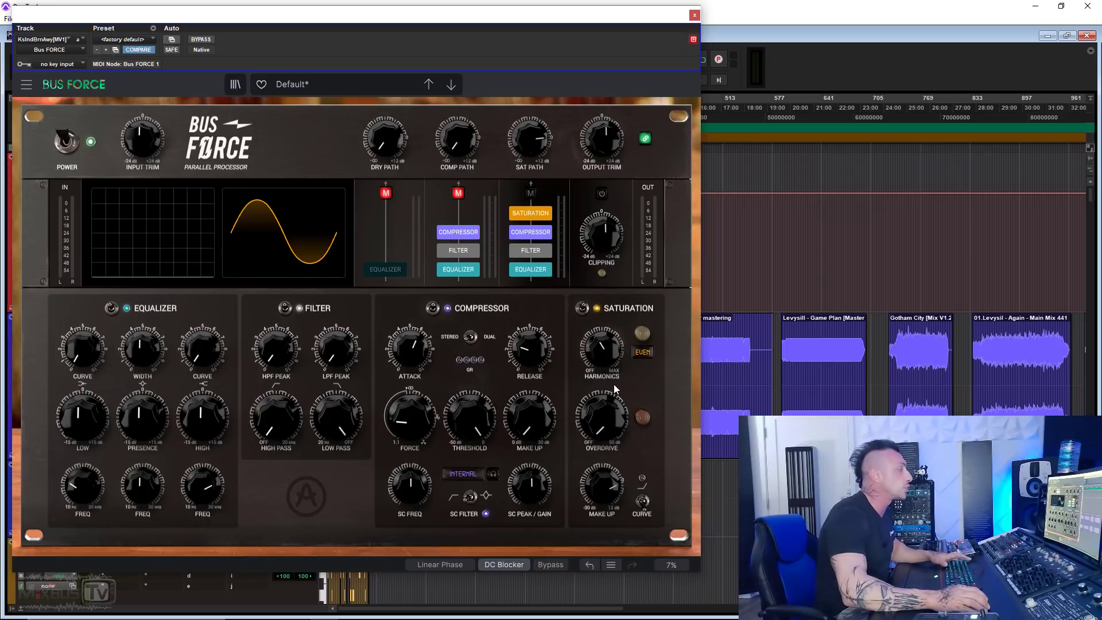
# Turn the saturation Harmonics off, raise Overdrive to 7.20 dB during playback, adjusting Make Up and toggling the saturation curve.
pyautogui.moveTo(601, 347); pyautogui.dragTo(601, 378)
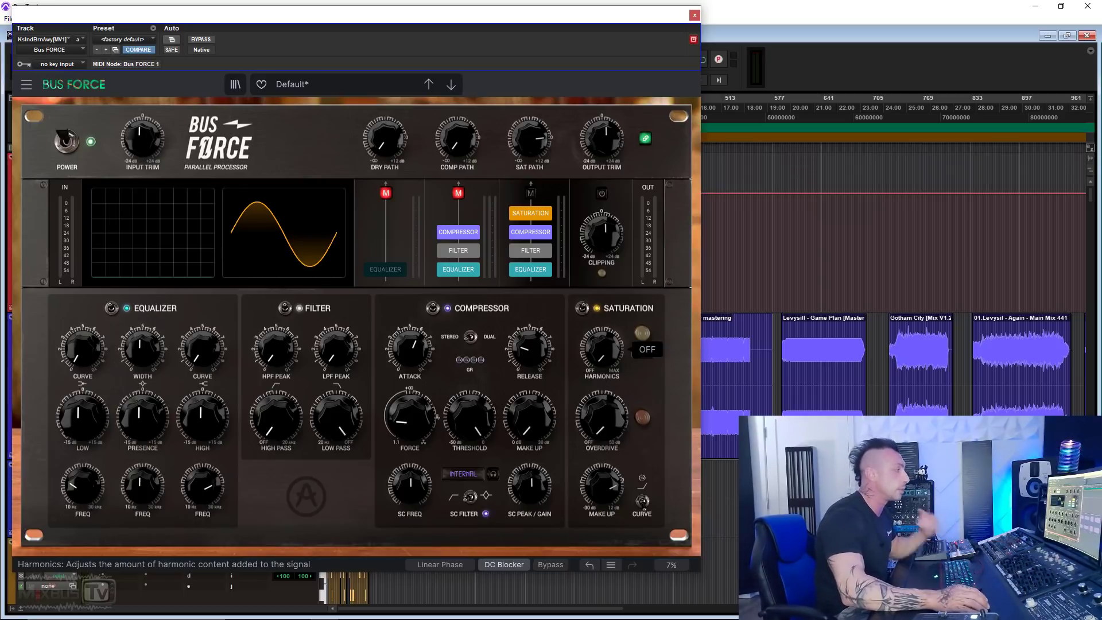
pyautogui.moveTo(612, 425)
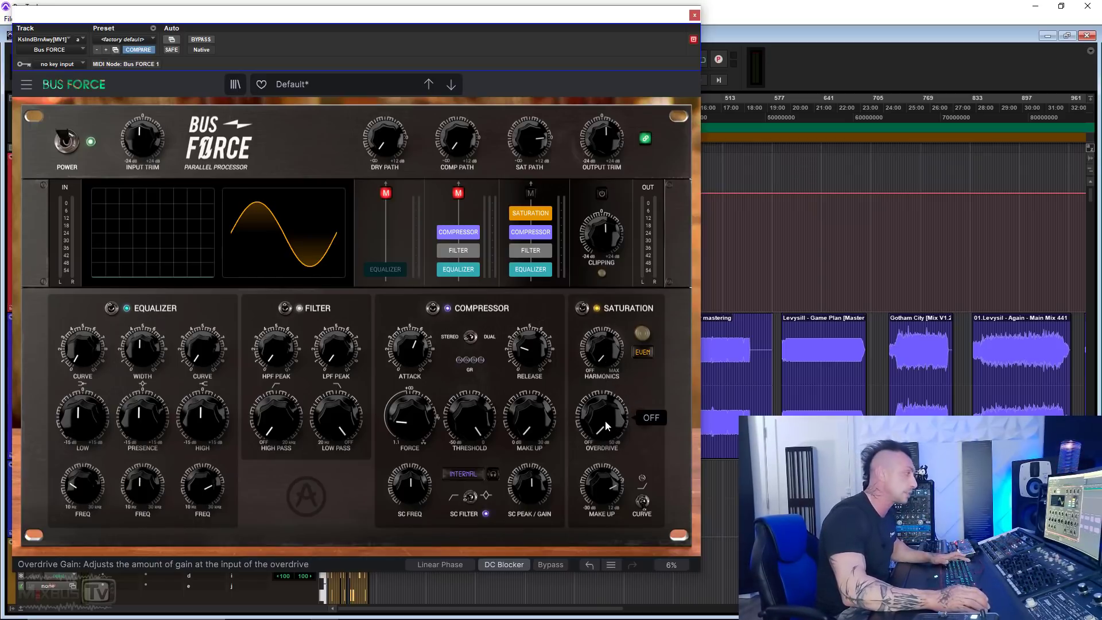
pyautogui.press('space')
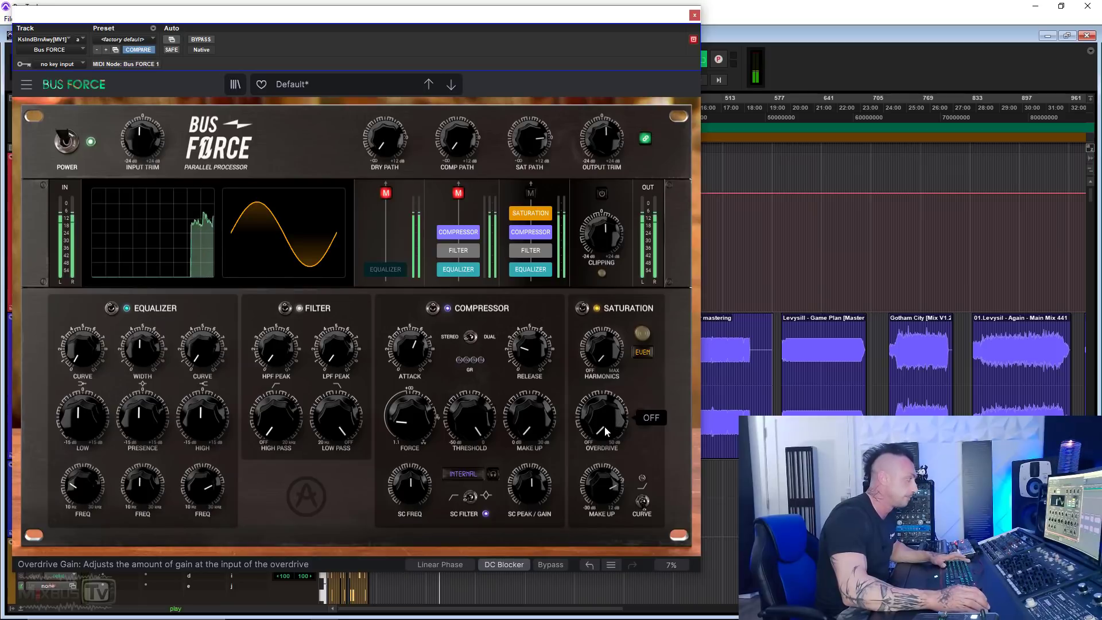
pyautogui.moveTo(606, 425); pyautogui.dragTo(605, 414)
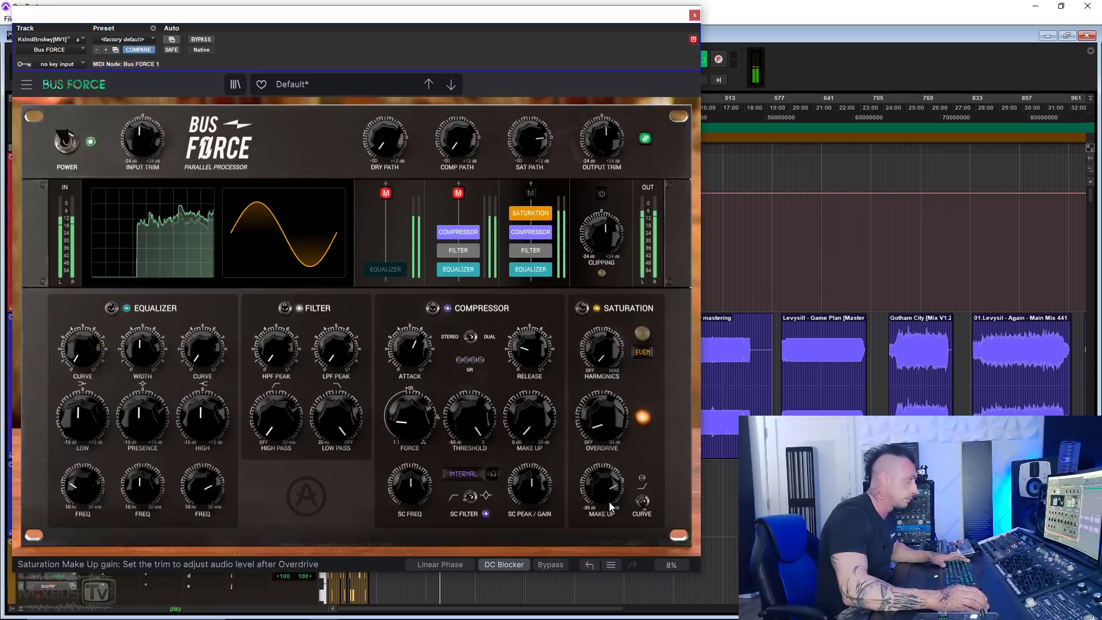
pyautogui.moveTo(610, 502); pyautogui.dragTo(608, 477)
pyautogui.moveTo(607, 410); pyautogui.dragTo(603, 435)
pyautogui.click(642, 501)
pyautogui.click(642, 501)
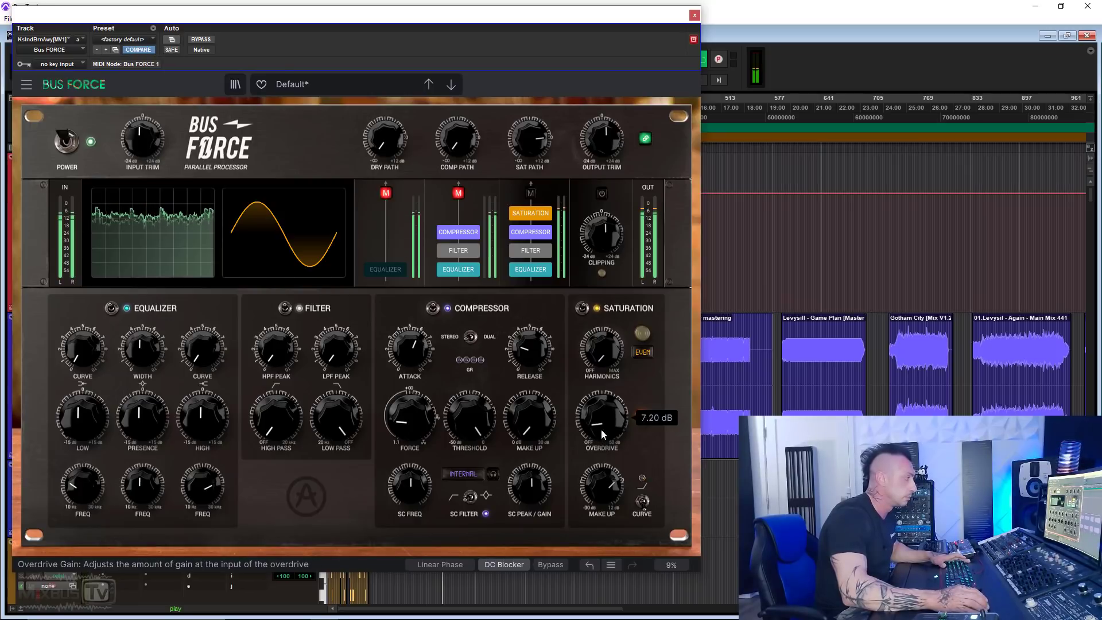
# Compare the track with Bus FORCE bypassed and active during playback.
pyautogui.click(206, 41)
pyautogui.click(205, 41)
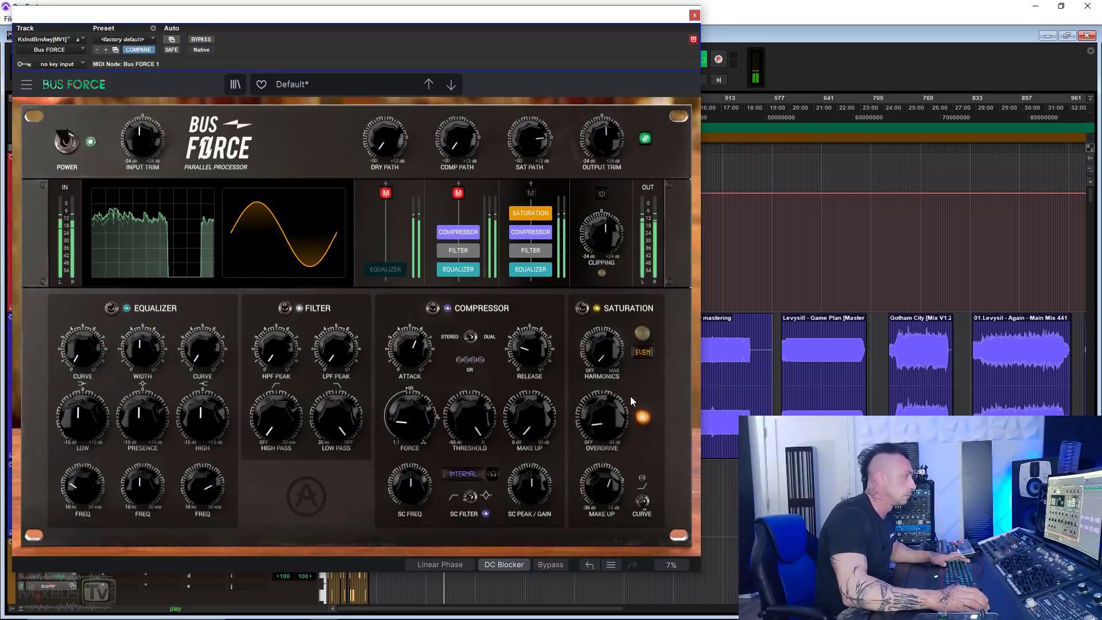
pyautogui.hotkey('alt', 'space')
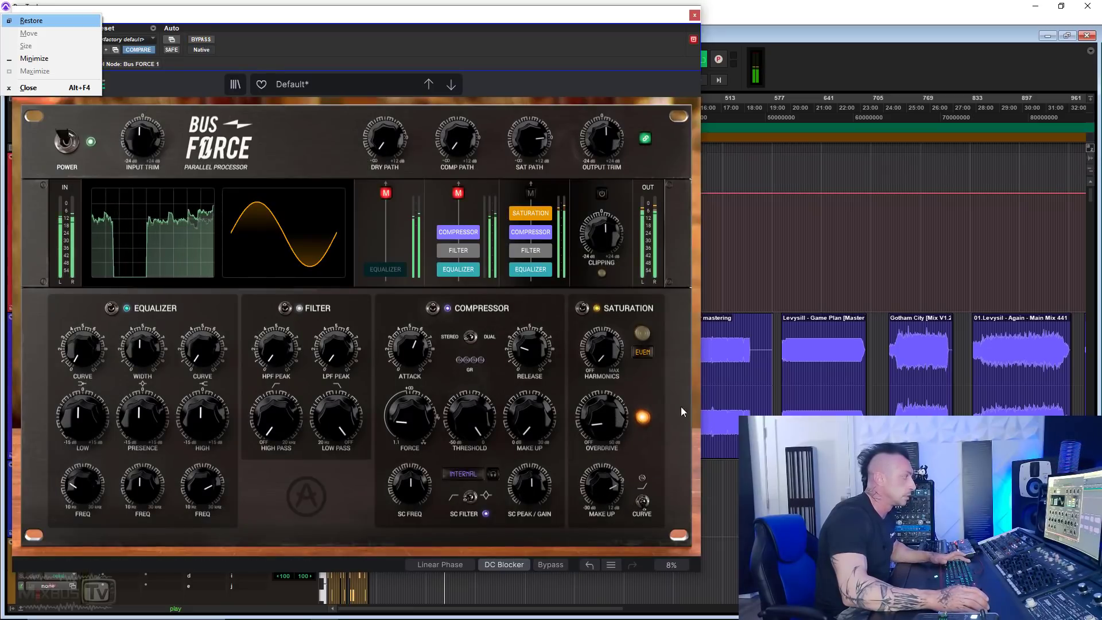
pyautogui.click(682, 407)
# Stop playback, set the saturation Overdrive to 15.0 dB and raise the Harmonics.
pyautogui.press('space')
pyautogui.moveTo(608, 427); pyautogui.dragTo(604, 519)
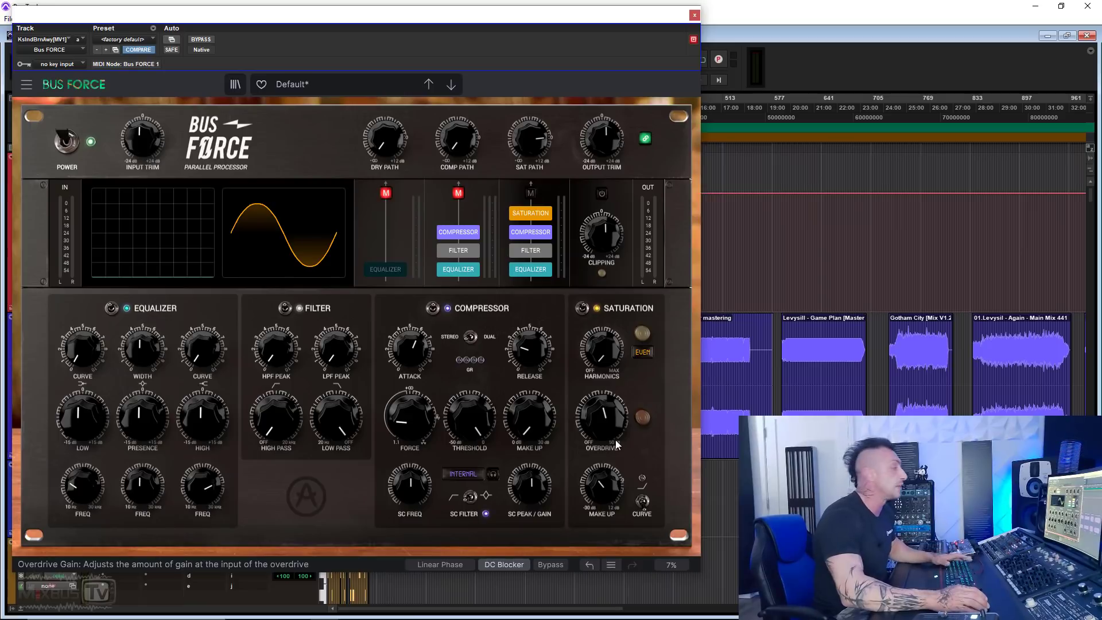
pyautogui.moveTo(620, 445)
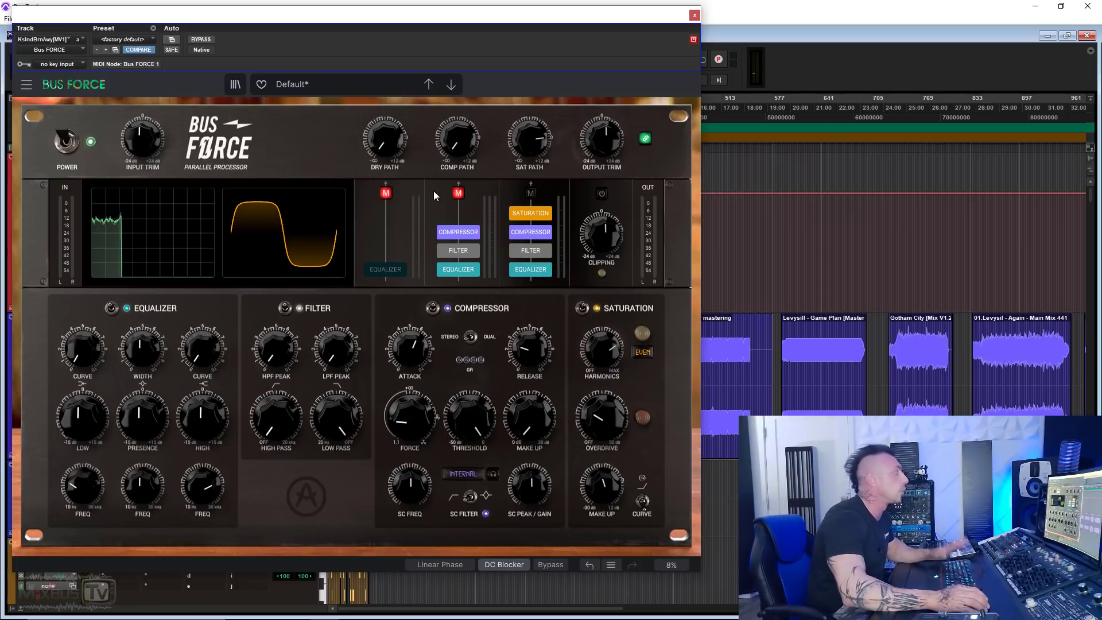
# Deactivate the equalizer on the comp and sat paths and switch the compressor module off.
pyautogui.moveTo(122, 245)
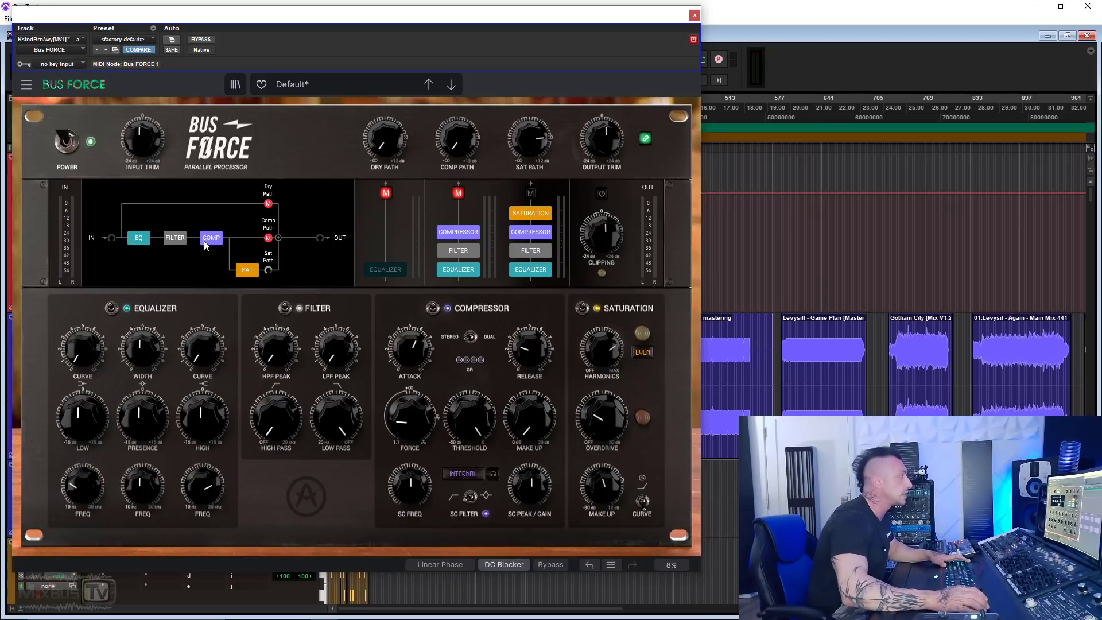
pyautogui.click(474, 273)
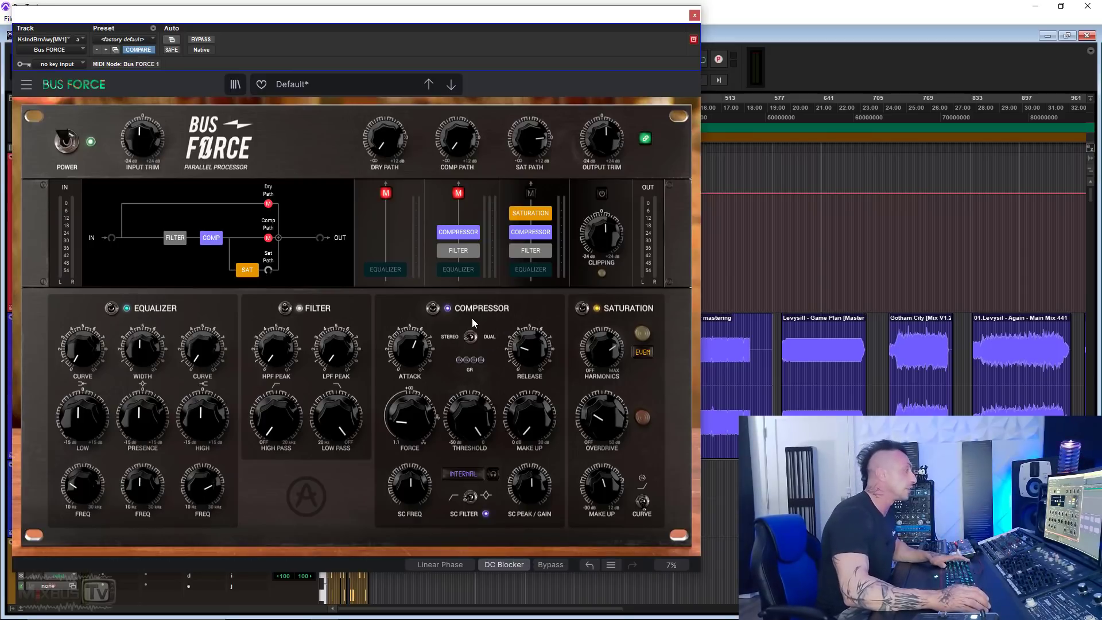
pyautogui.click(432, 309)
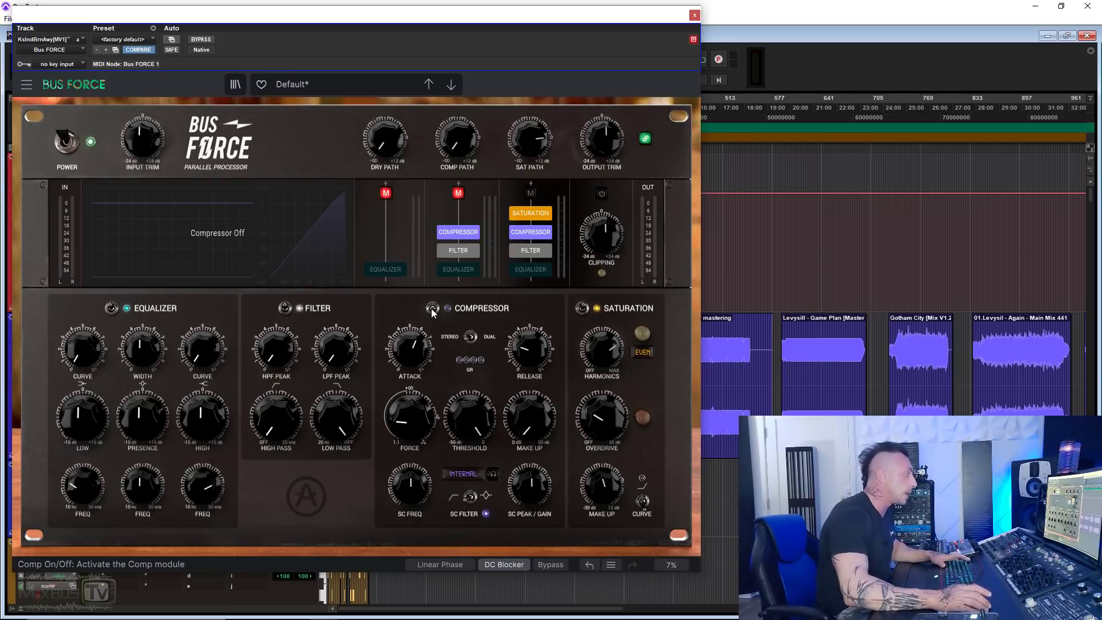
pyautogui.click(526, 252)
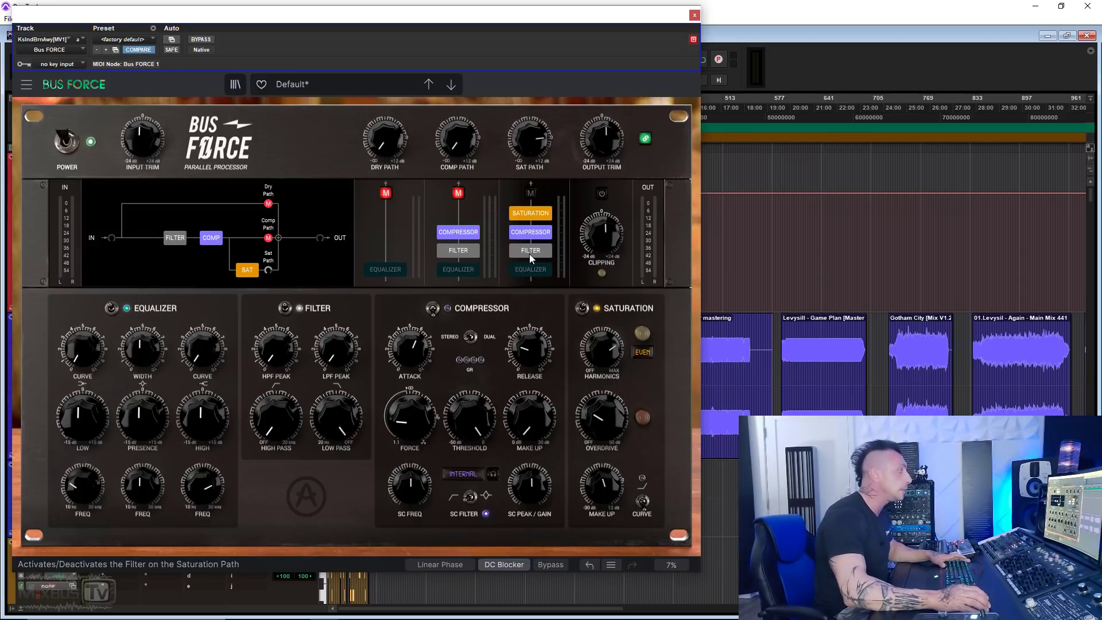
# During playback, band-limit the saturation path by raising the high-pass, lowering the low-pass and adjusting the LPF peak.
pyautogui.press('space')
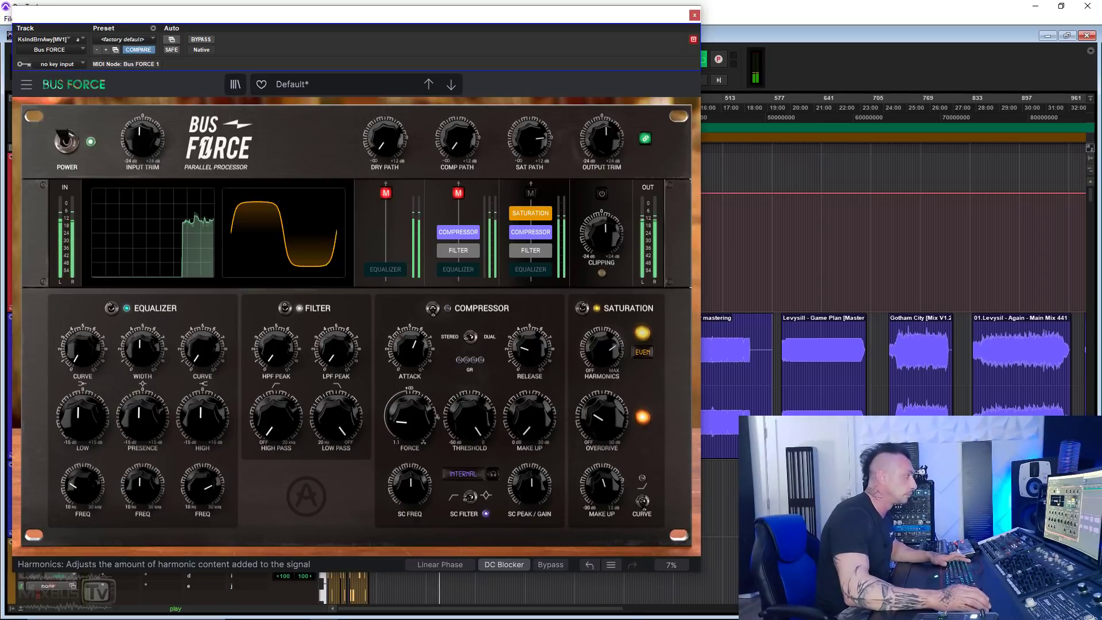
pyautogui.moveTo(276, 417); pyautogui.dragTo(335, 428)
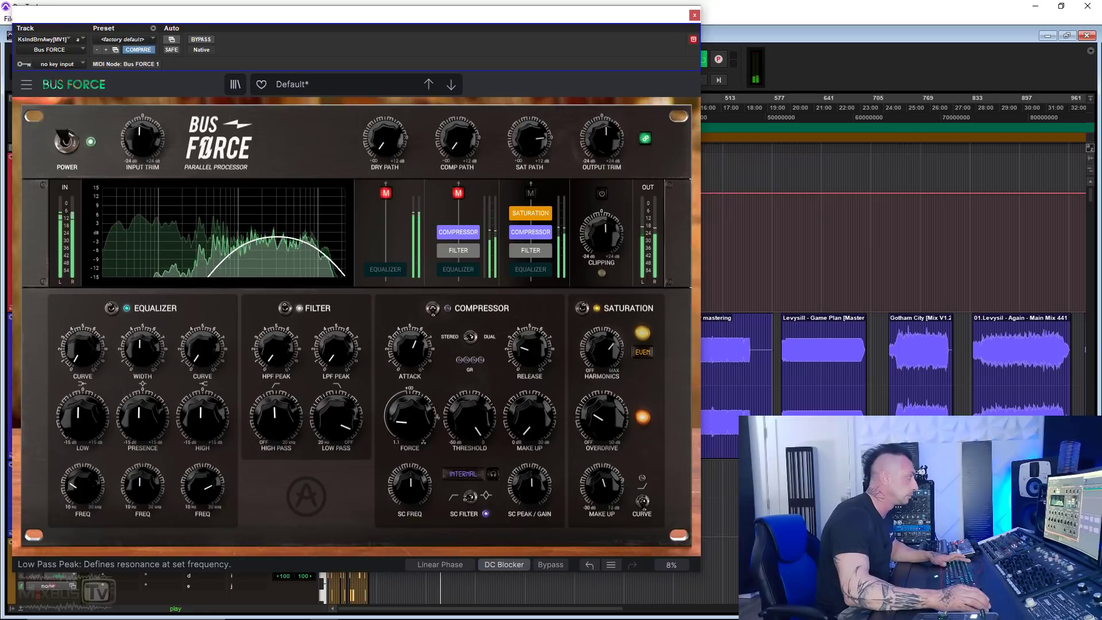
pyautogui.moveTo(335, 347); pyautogui.dragTo(336, 338)
pyautogui.moveTo(276, 417); pyautogui.dragTo(276, 405)
# Try the saturation Harmonics at 22.4 dB while adjusting Overdrive, and stop playback.
pyautogui.moveTo(601, 348); pyautogui.dragTo(601, 338)
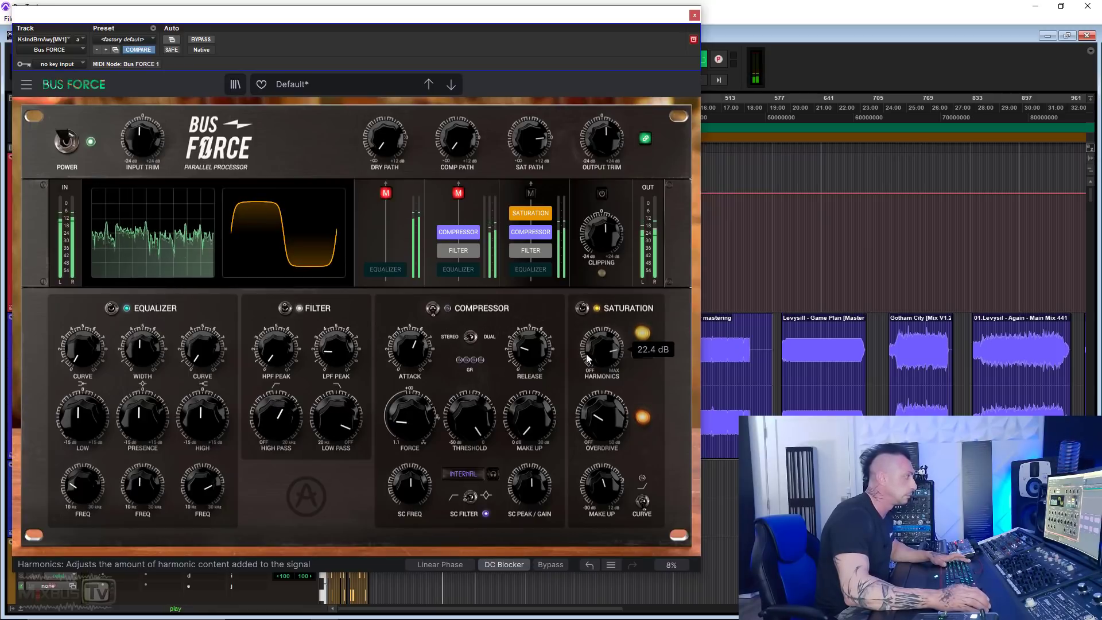
pyautogui.moveTo(601, 417); pyautogui.dragTo(601, 416)
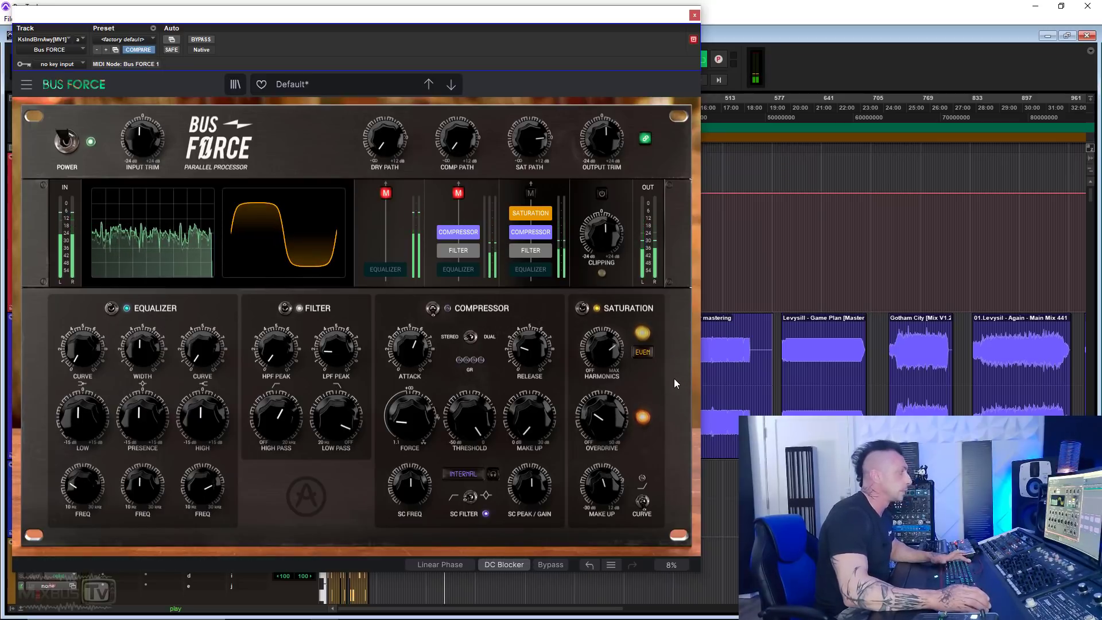
pyautogui.press('space')
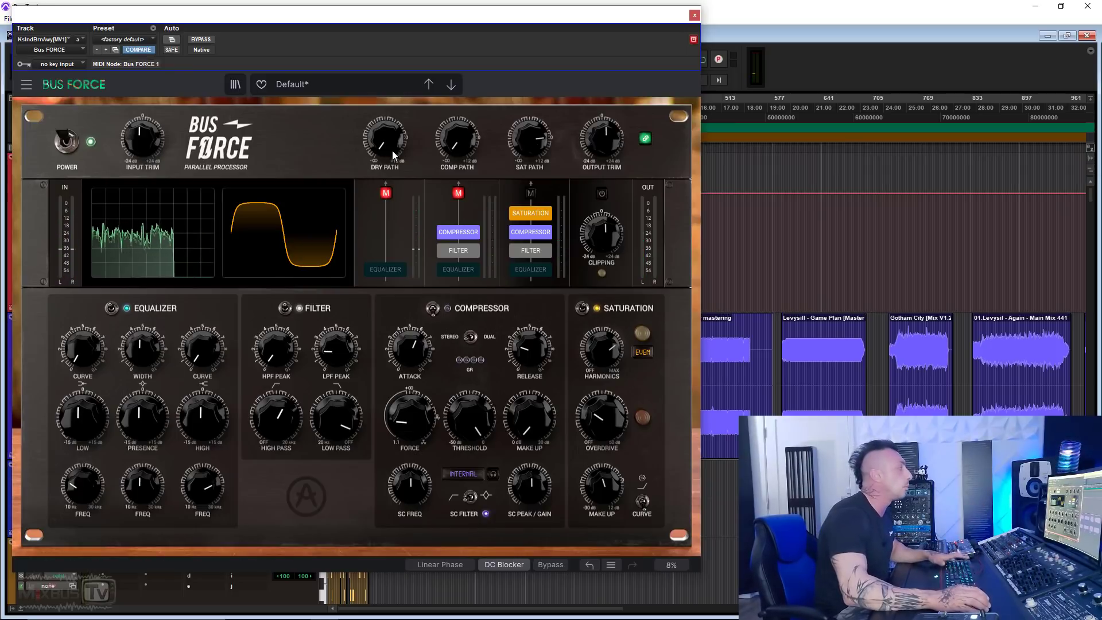
# Unmute the dry path and raise its level, and pull the sat path level down to -inf dB.
pyautogui.click(385, 193)
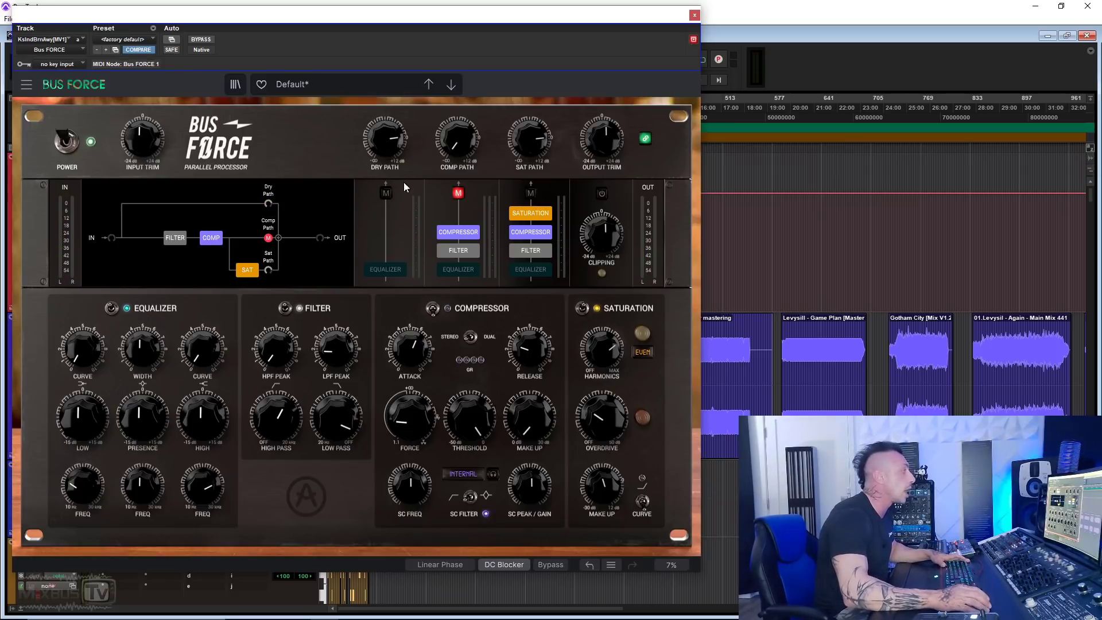
pyautogui.moveTo(529, 138); pyautogui.dragTo(529, 172)
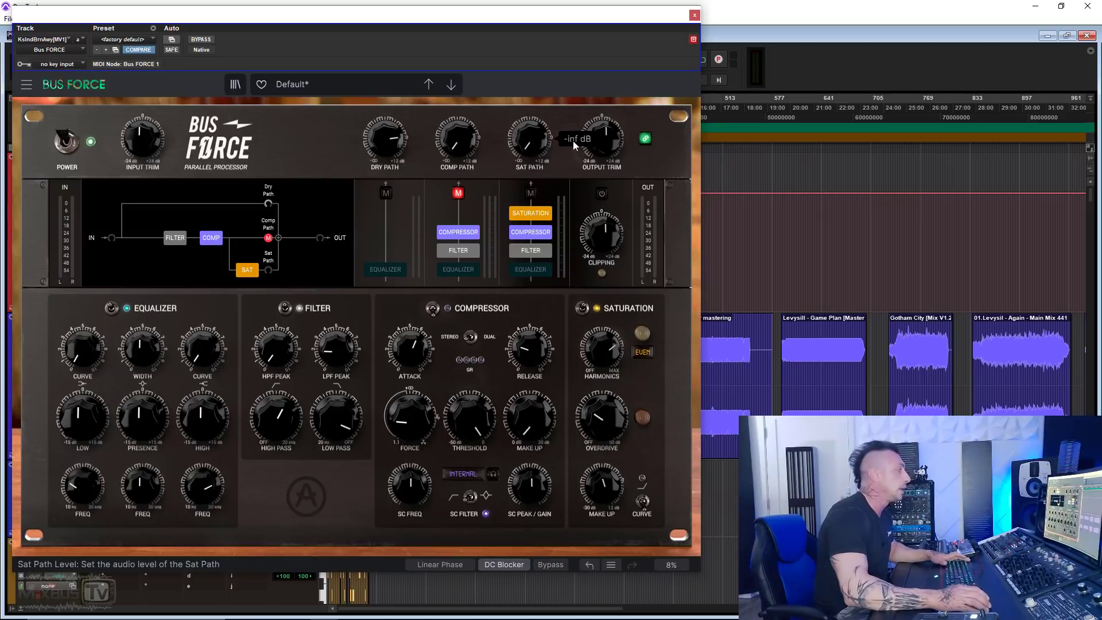
pyautogui.moveTo(613, 403)
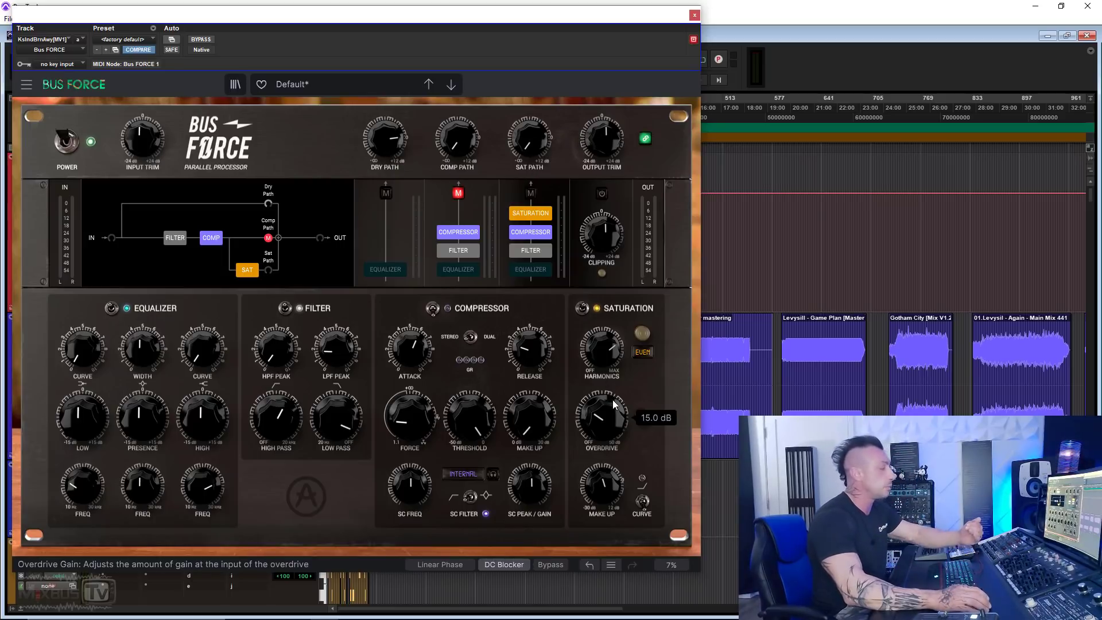
# During playback, blend the sat path back in, open the low-pass filter and readjust the LPF peak and high-pass frequency.
pyautogui.press('space')
pyautogui.moveTo(531, 152)
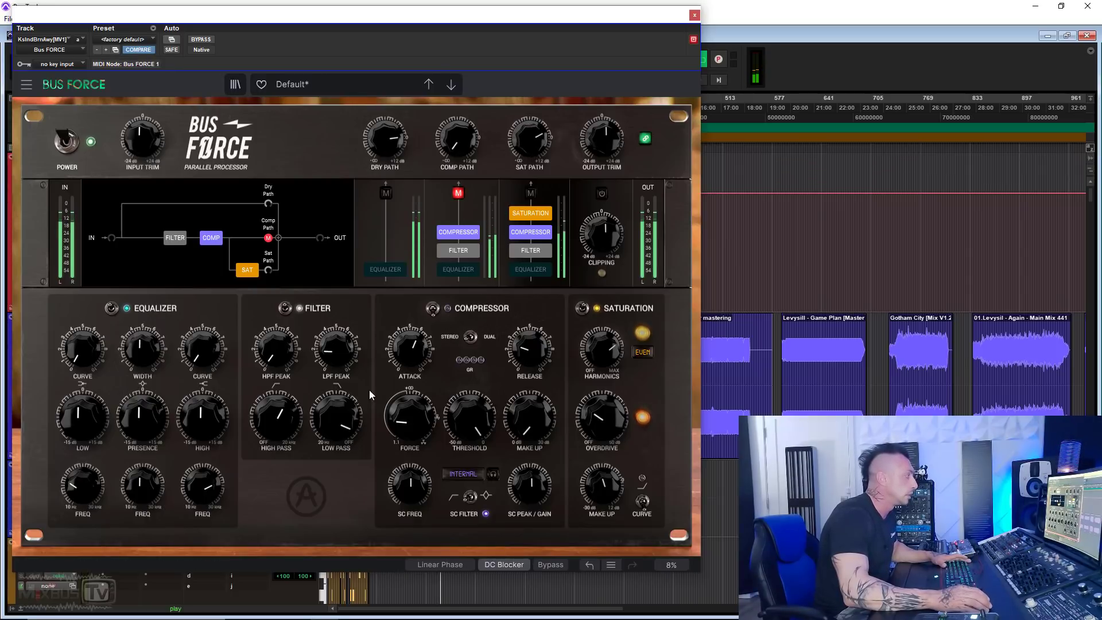
pyautogui.moveTo(333, 413); pyautogui.dragTo(333, 398)
pyautogui.moveTo(326, 353); pyautogui.dragTo(326, 345)
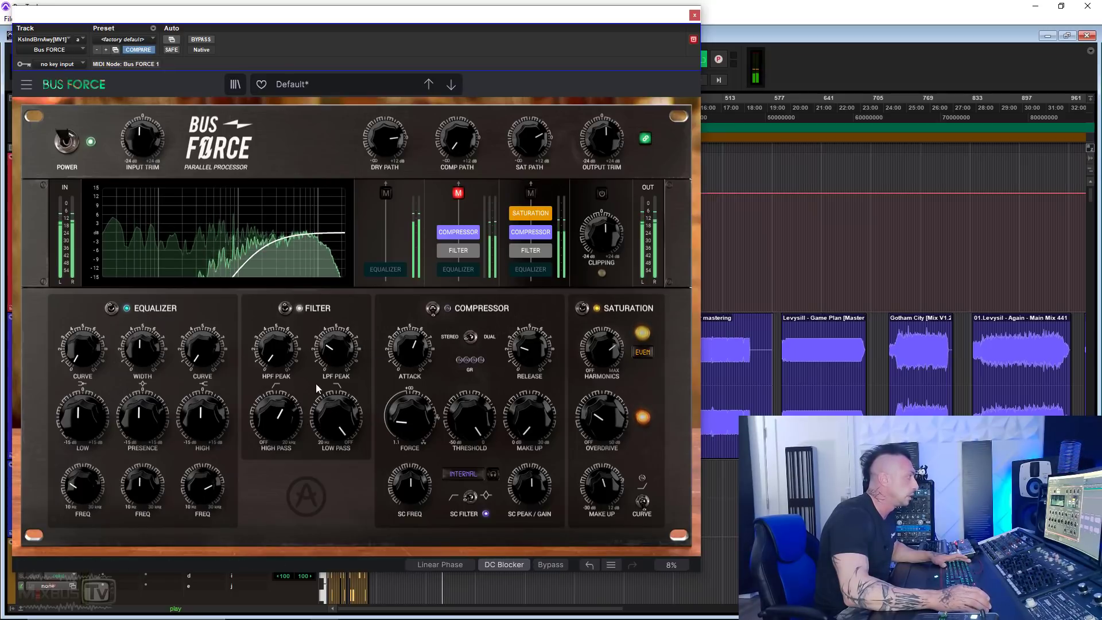
pyautogui.moveTo(276, 413); pyautogui.dragTo(276, 420)
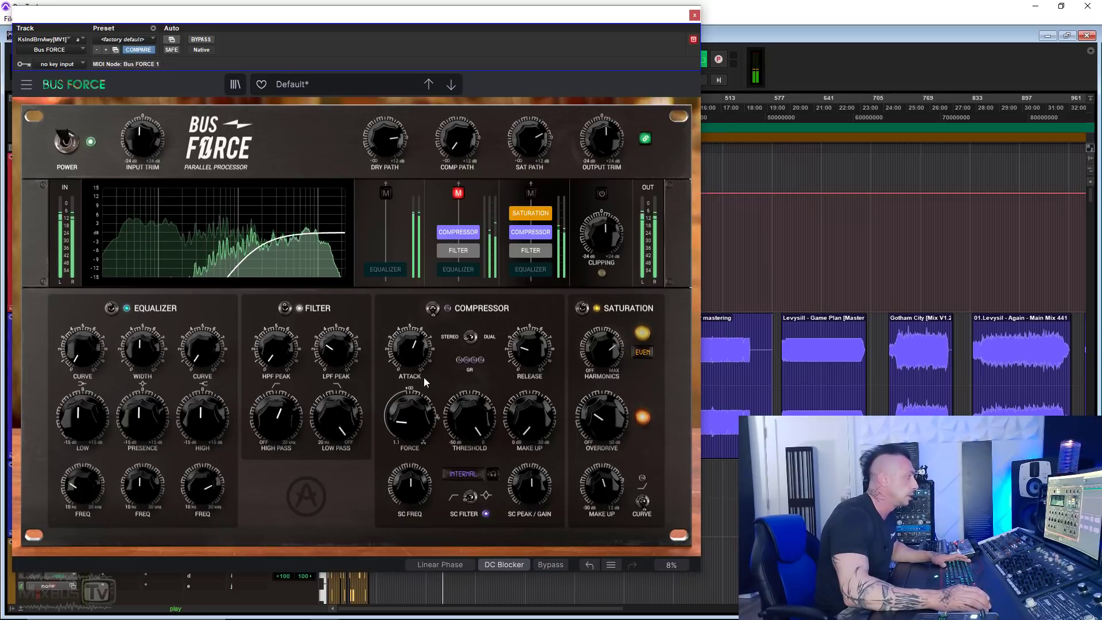
# Rebalance the sat path level around -16.6 dB, toggle the saturation curve and fine-tune Overdrive and Harmonics.
pyautogui.moveTo(529, 140); pyautogui.dragTo(529, 145)
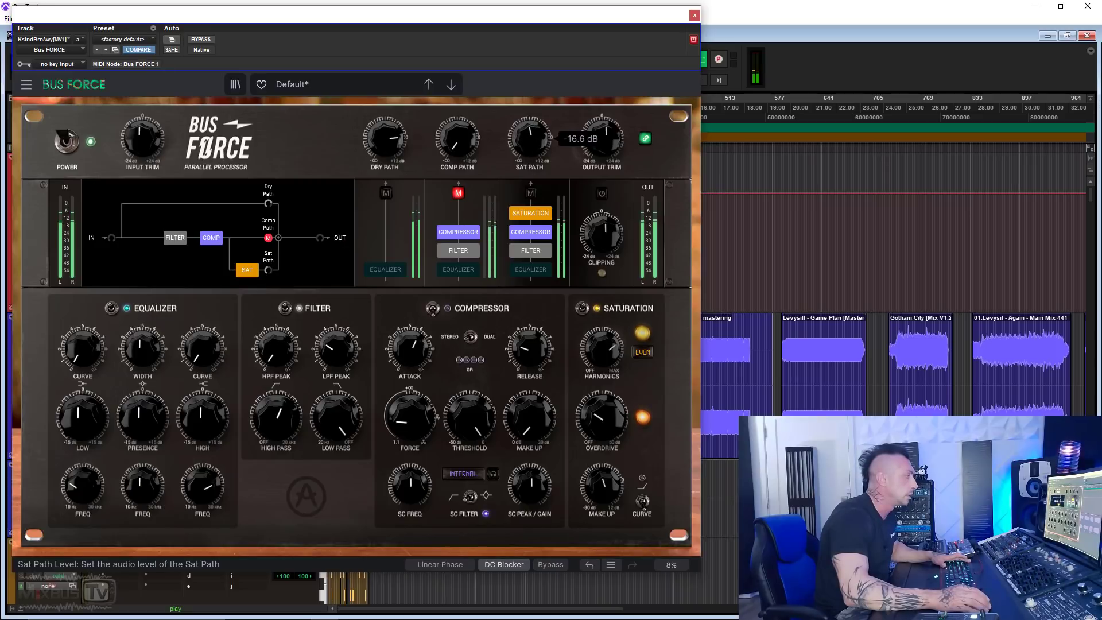
pyautogui.click(644, 499)
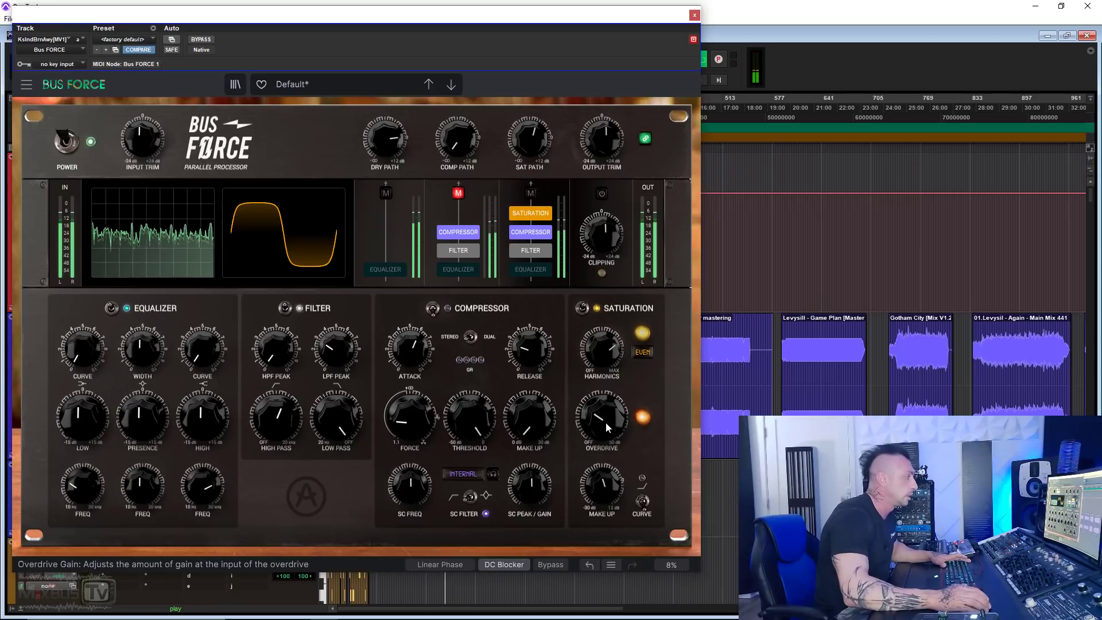
pyautogui.moveTo(608, 424); pyautogui.dragTo(607, 431)
pyautogui.moveTo(604, 354); pyautogui.dragTo(603, 347)
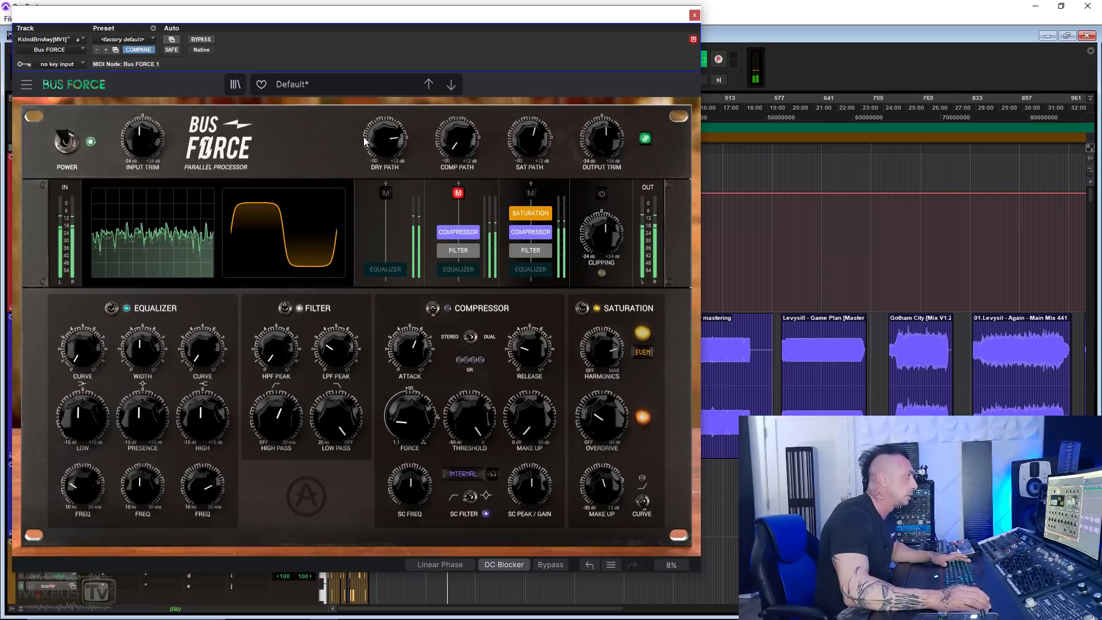
# Sweep the sat path level, settling on -5.92 dB, and compare the plug-in bypassed and active.
pyautogui.moveTo(537, 138); pyautogui.dragTo(532, 188)
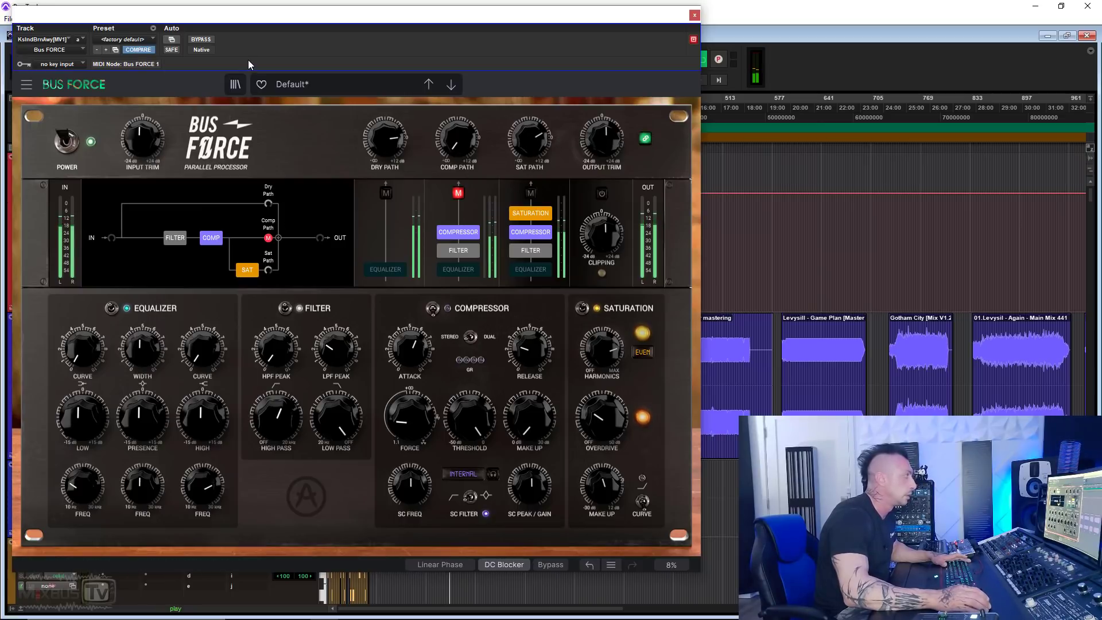
pyautogui.click(202, 39)
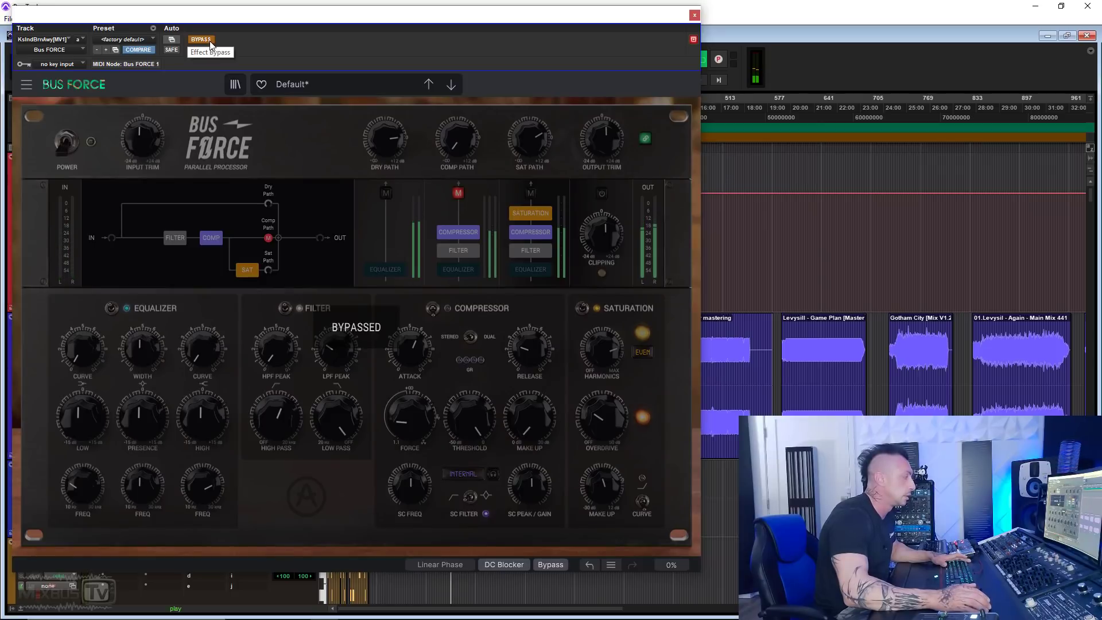
pyautogui.click(209, 41)
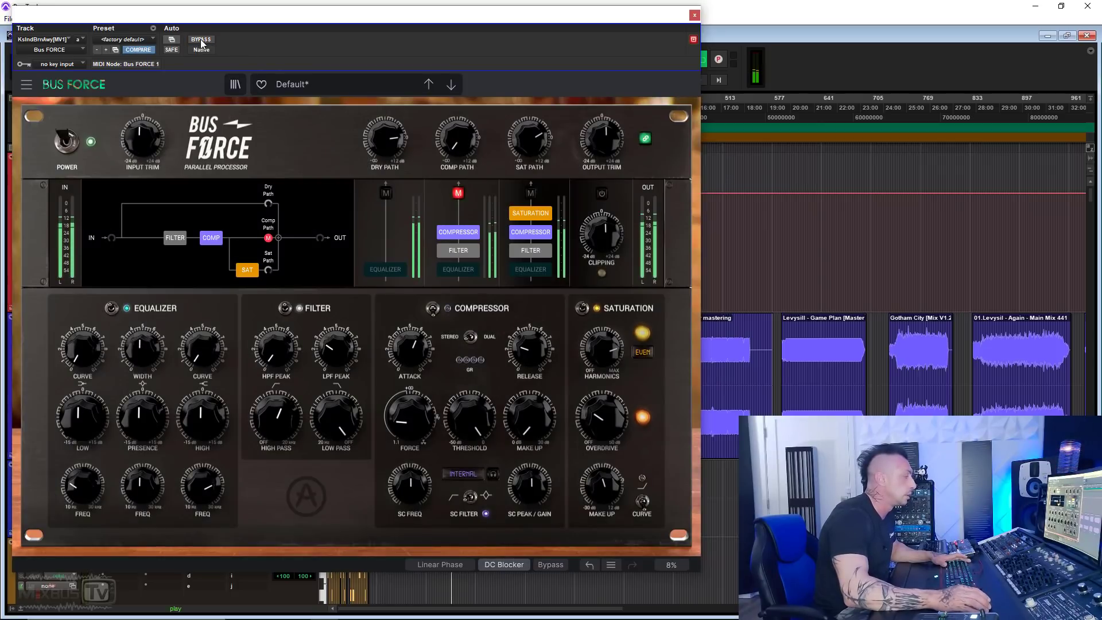
pyautogui.click(201, 40)
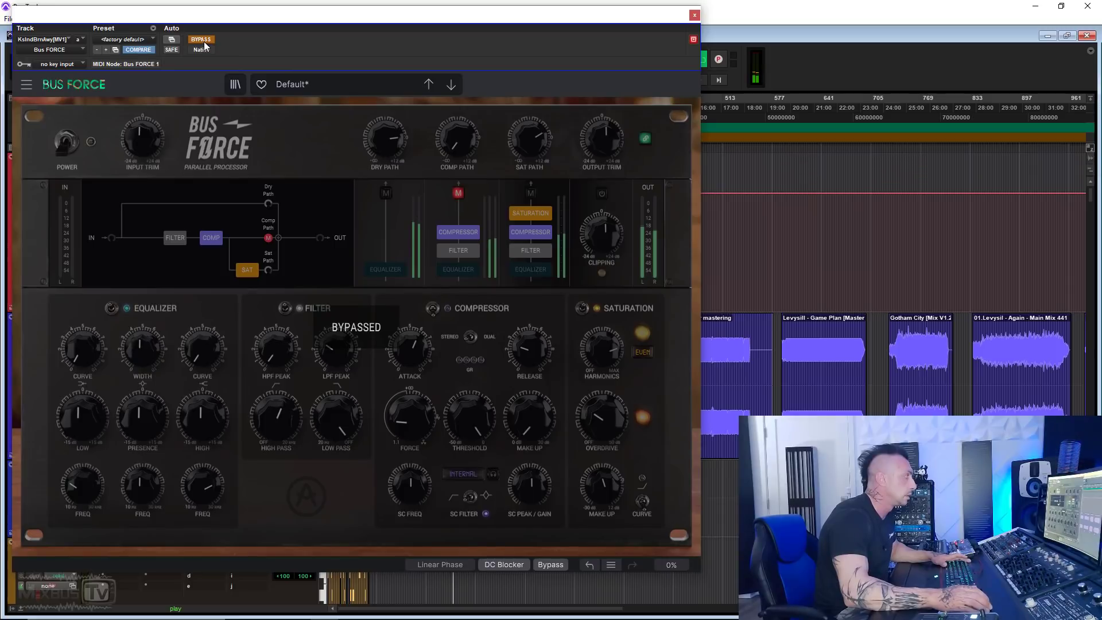
pyautogui.click(204, 42)
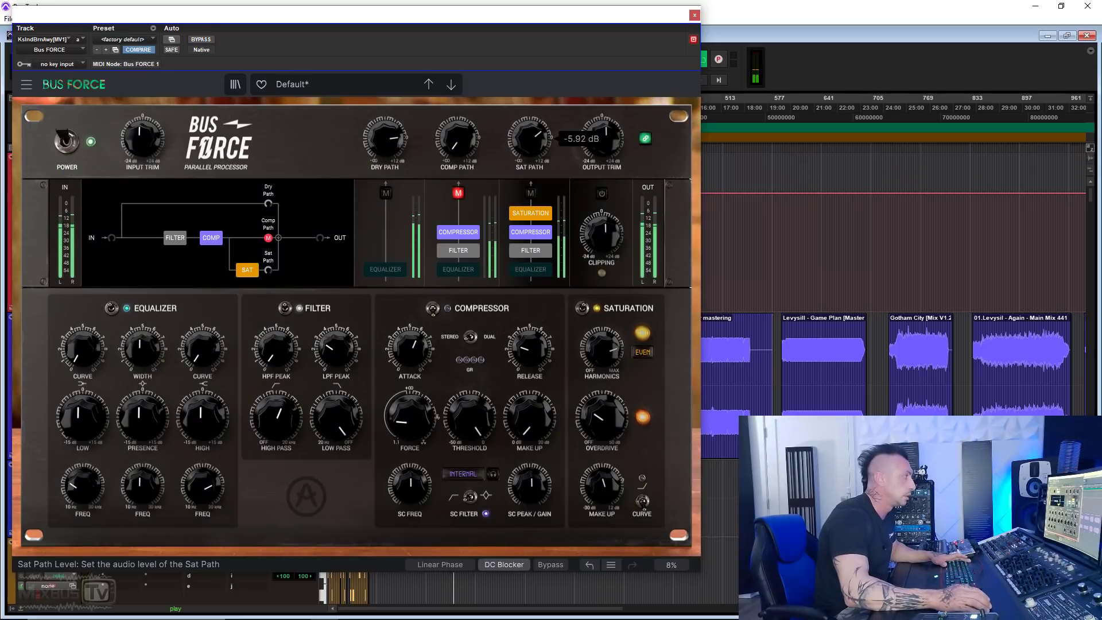
# Compare the track with Bus FORCE bypassed and active once more, and stop playback.
pyautogui.click(202, 41)
pyautogui.click(202, 42)
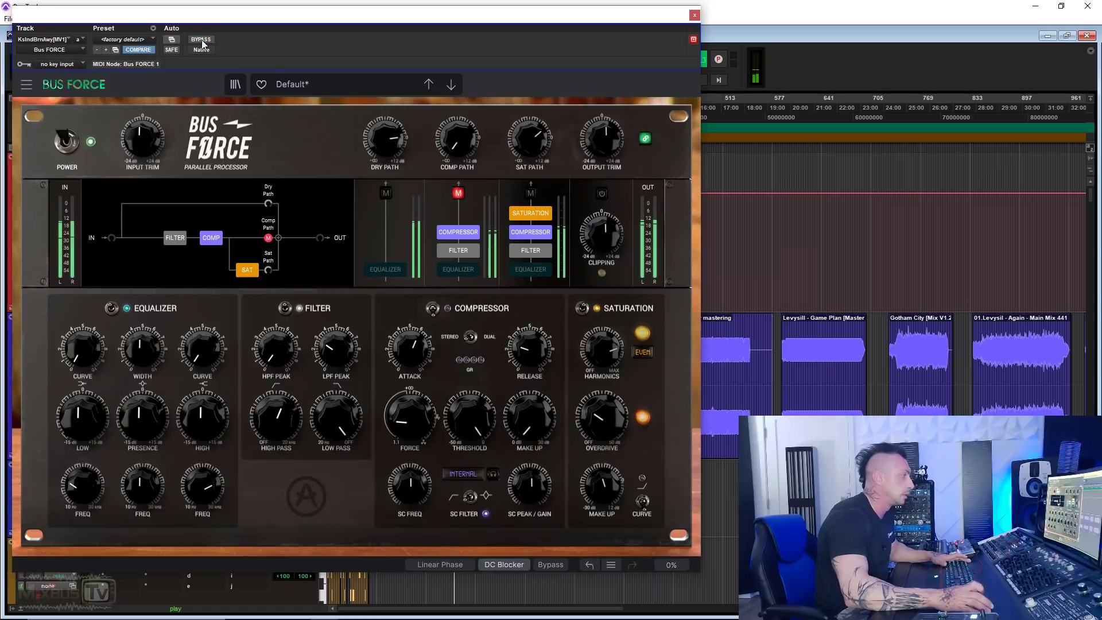
pyautogui.moveTo(598, 364)
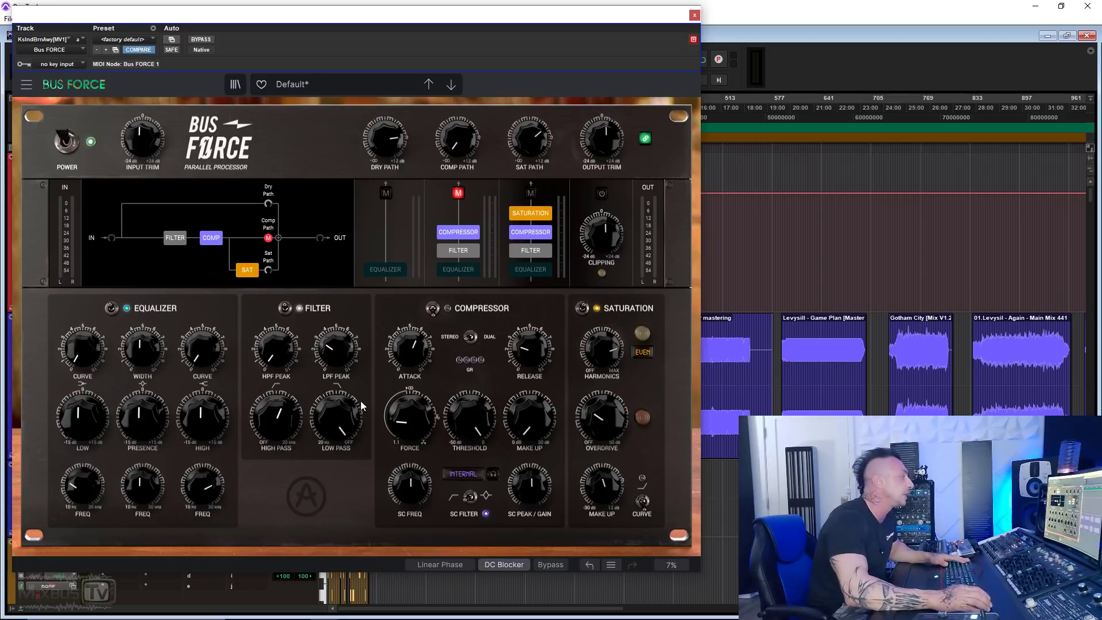
# Turn the high-pass filter fully down, set the low-pass frequency to 876 Hz and lower the LPF peak to 2.00.
pyautogui.moveTo(359, 406); pyautogui.dragTo(282, 485)
pyautogui.moveTo(333, 422); pyautogui.dragTo(337, 403)
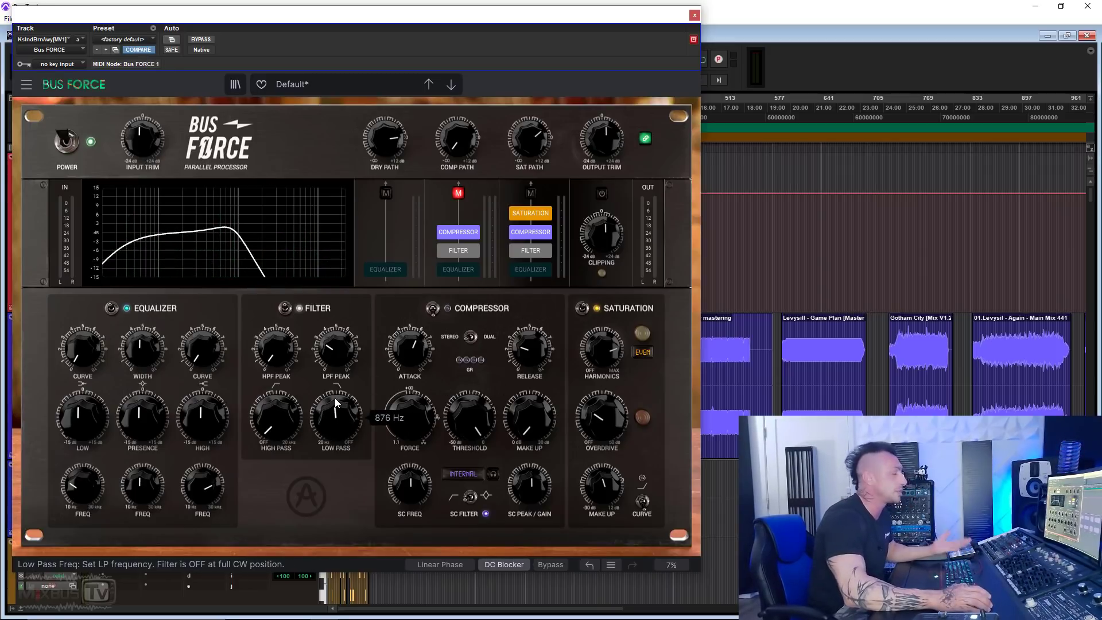
pyautogui.moveTo(336, 348); pyautogui.dragTo(335, 367)
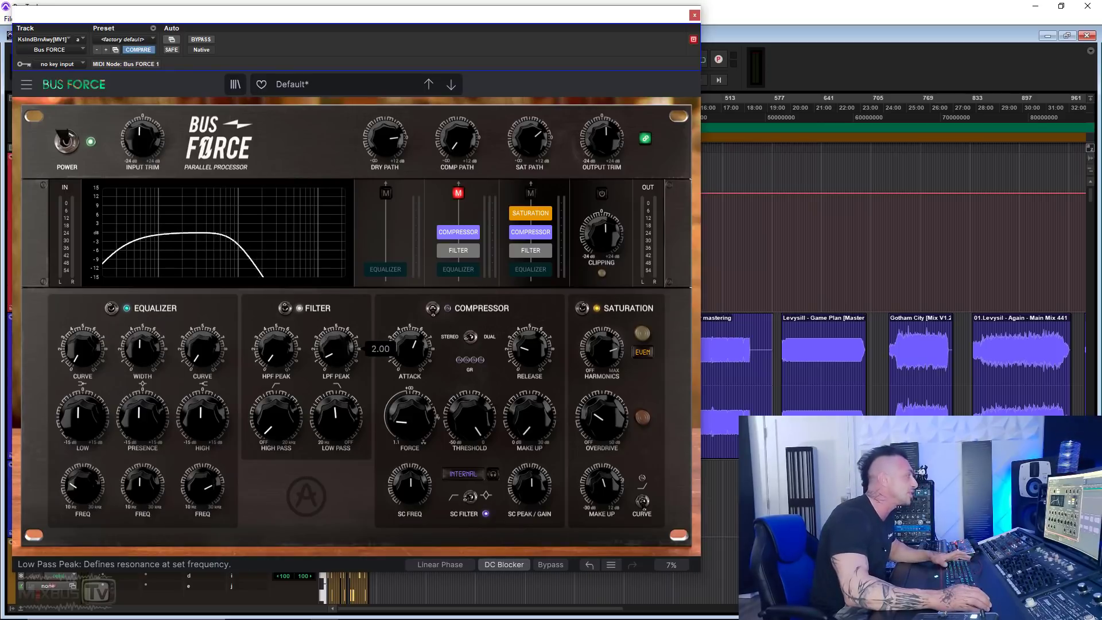
# Mute the dry path, adjust the sat path level around -3.57 dB and start playback.
pyautogui.click(386, 194)
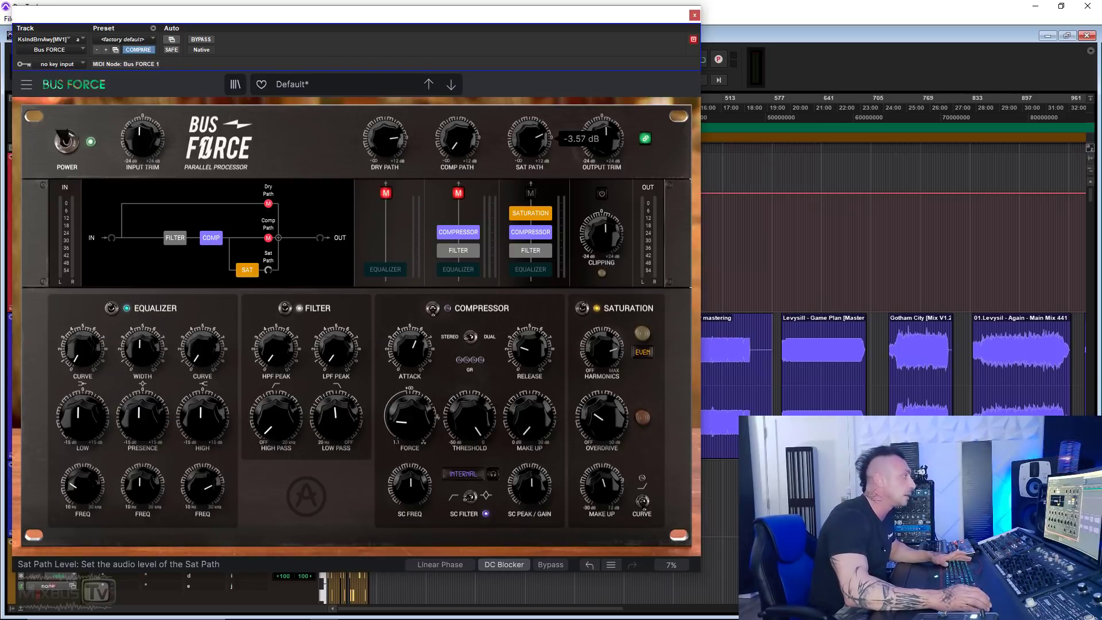
pyautogui.moveTo(530, 147); pyautogui.dragTo(526, 172)
pyautogui.press('space')
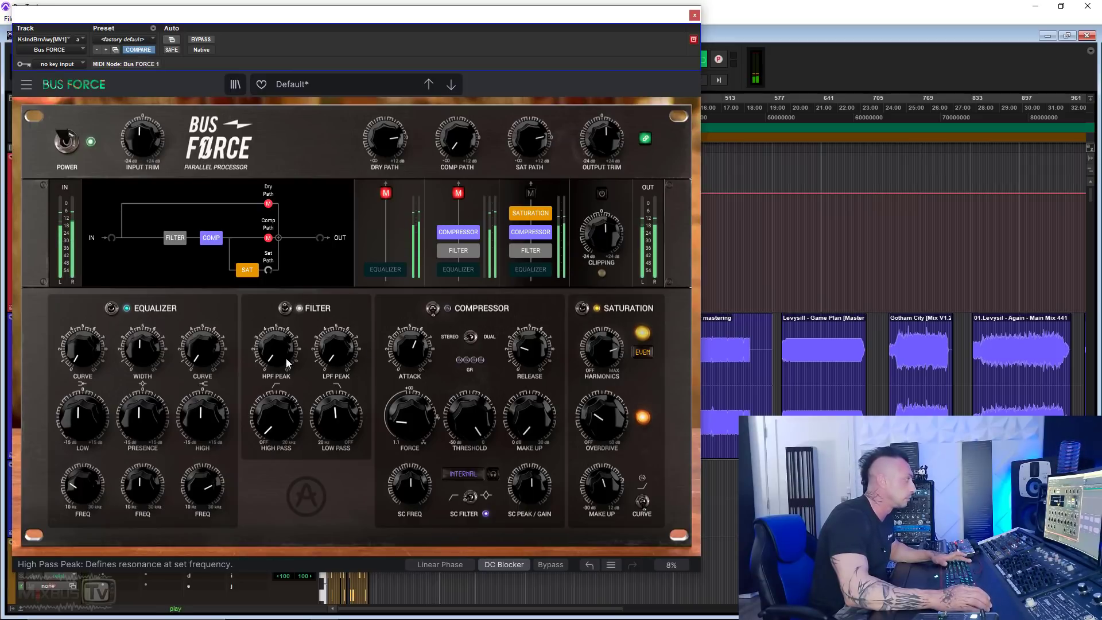
# Raise the HPF peak, lower the low-pass frequency and set the high-pass frequency to about 41.5 Hz while listening to the sat path alone.
pyautogui.moveTo(285, 360); pyautogui.dragTo(286, 346)
pyautogui.moveTo(338, 421)
pyautogui.mouseDown()
pyautogui.moveTo(338, 435)
pyautogui.moveTo(327, 435)
pyautogui.mouseUp()
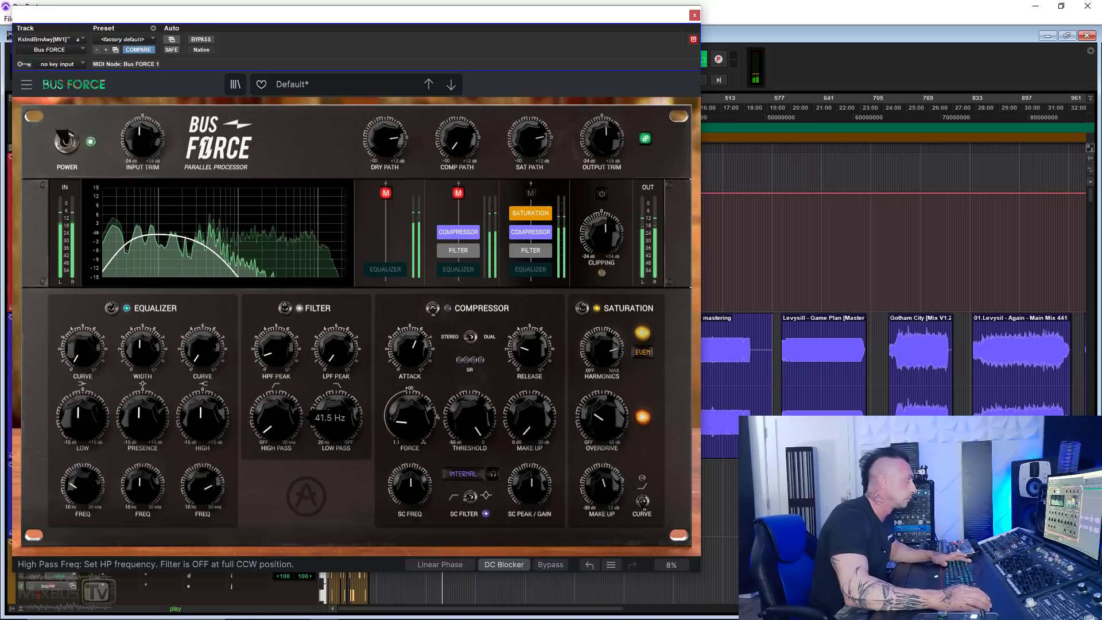
pyautogui.moveTo(282, 361); pyautogui.dragTo(281, 351)
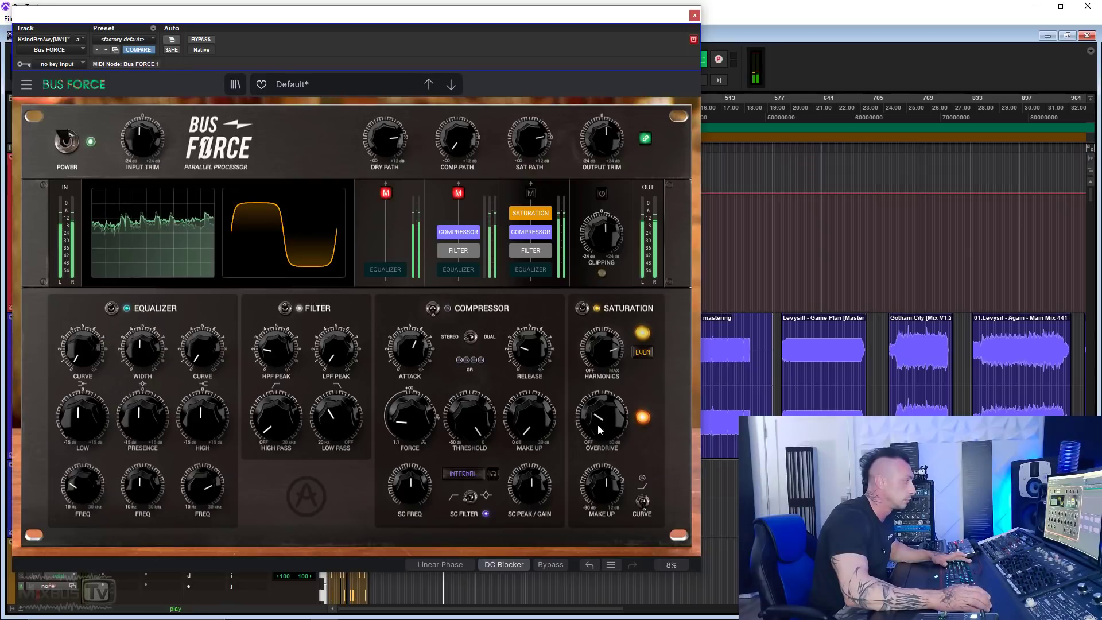
# Cycle the harmonics type through odd and thick back to even, set Harmonics to about 22 dB and raise Overdrive slightly.
pyautogui.click(643, 351)
pyautogui.click(654, 412)
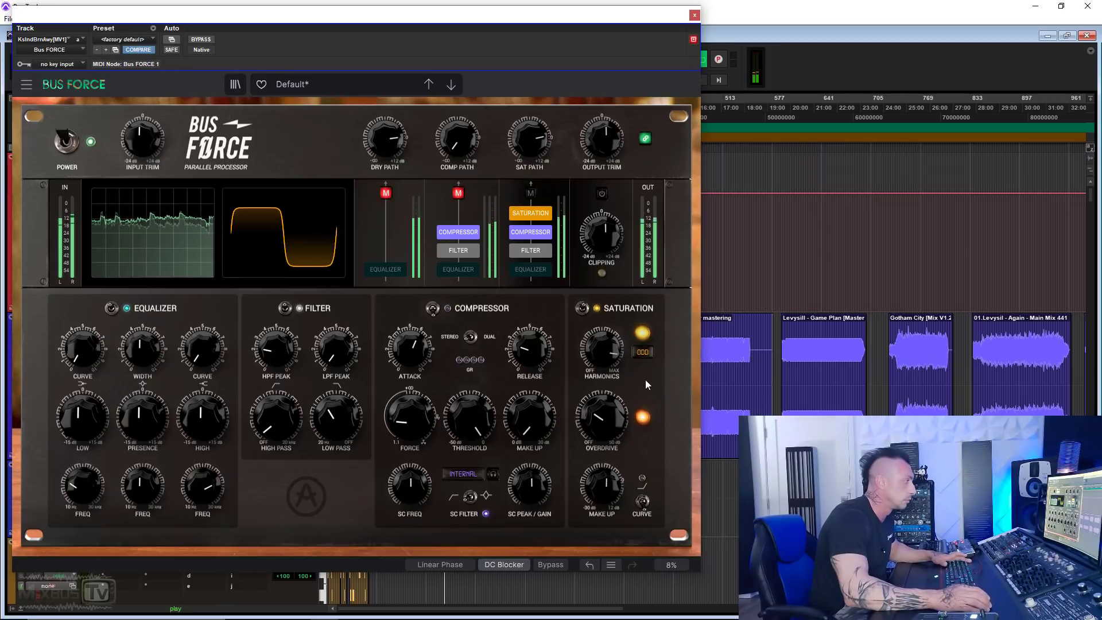
pyautogui.click(642, 352)
pyautogui.click(651, 419)
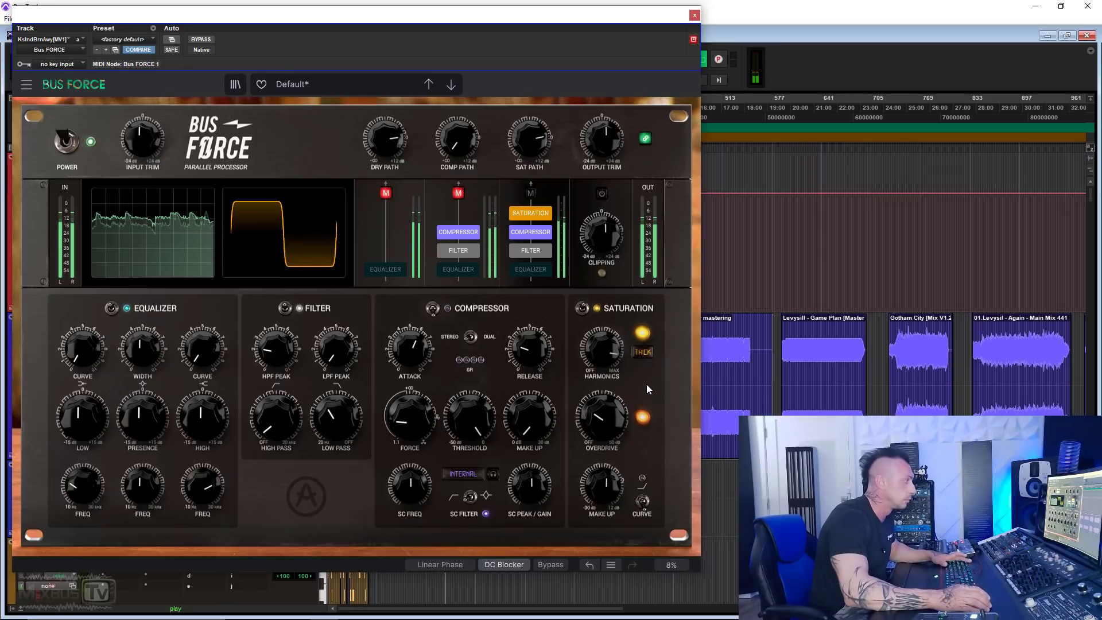
pyautogui.click(643, 353)
pyautogui.click(654, 382)
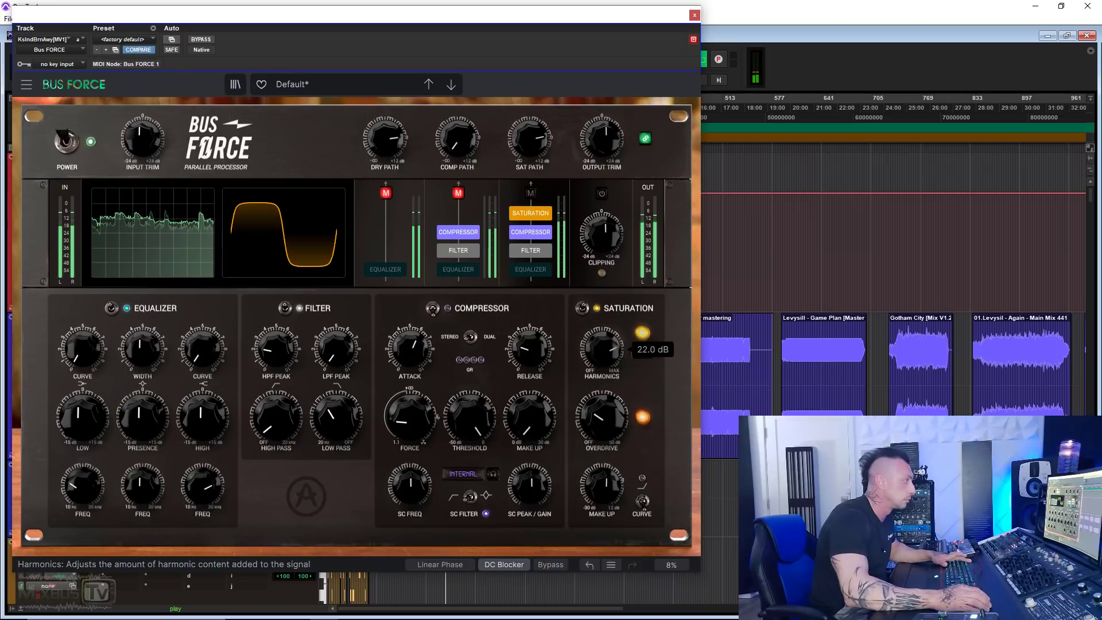
pyautogui.moveTo(607, 405); pyautogui.dragTo(607, 395)
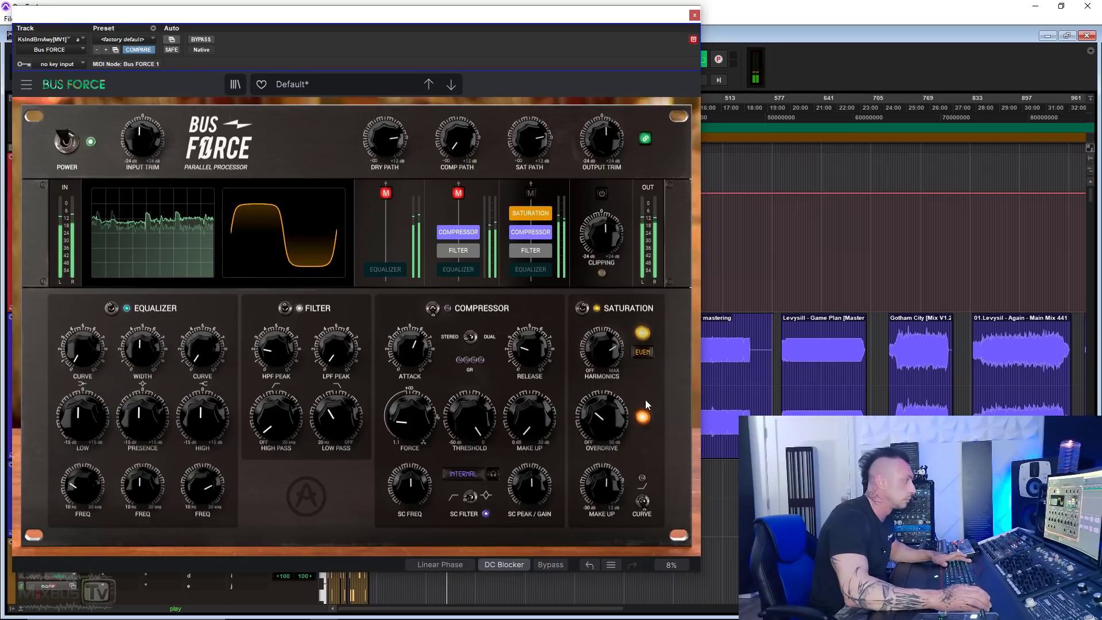
# Unmute the dry path and blend the sat path in from -inf to about -10.6 dB during playback.
pyautogui.click(386, 193)
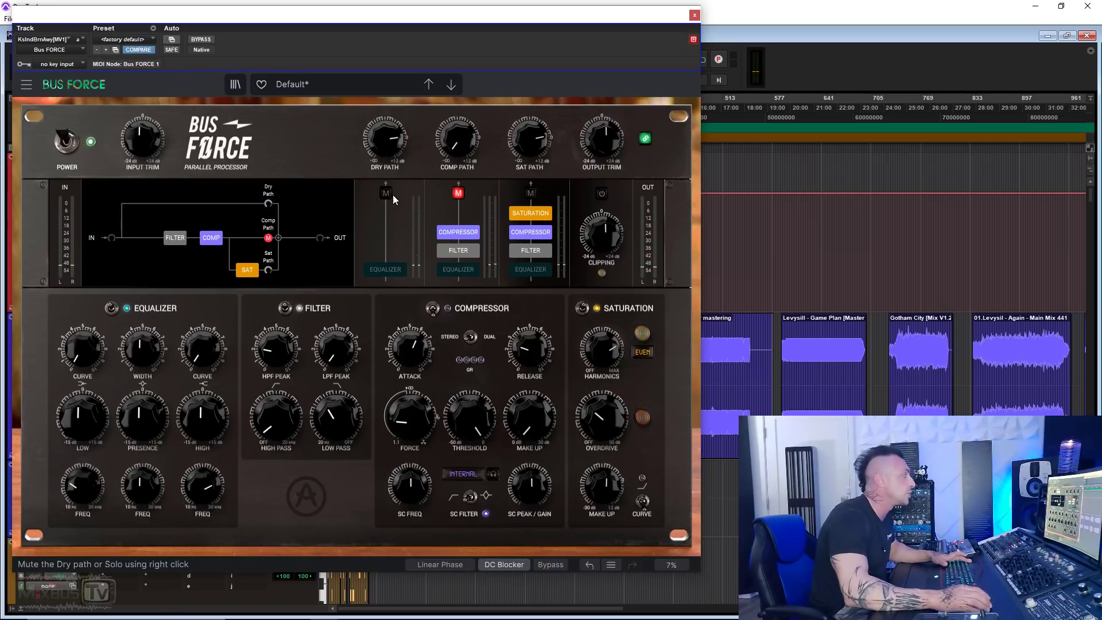
pyautogui.moveTo(531, 143); pyautogui.dragTo(531, 198)
pyautogui.press('space')
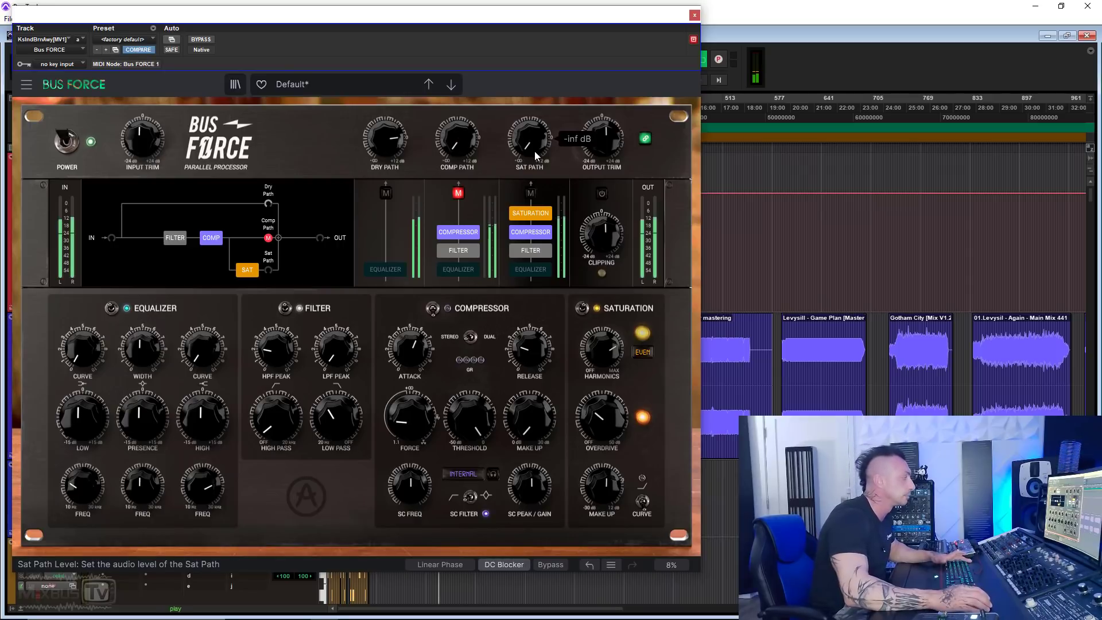
pyautogui.moveTo(533, 152); pyautogui.dragTo(533, 132)
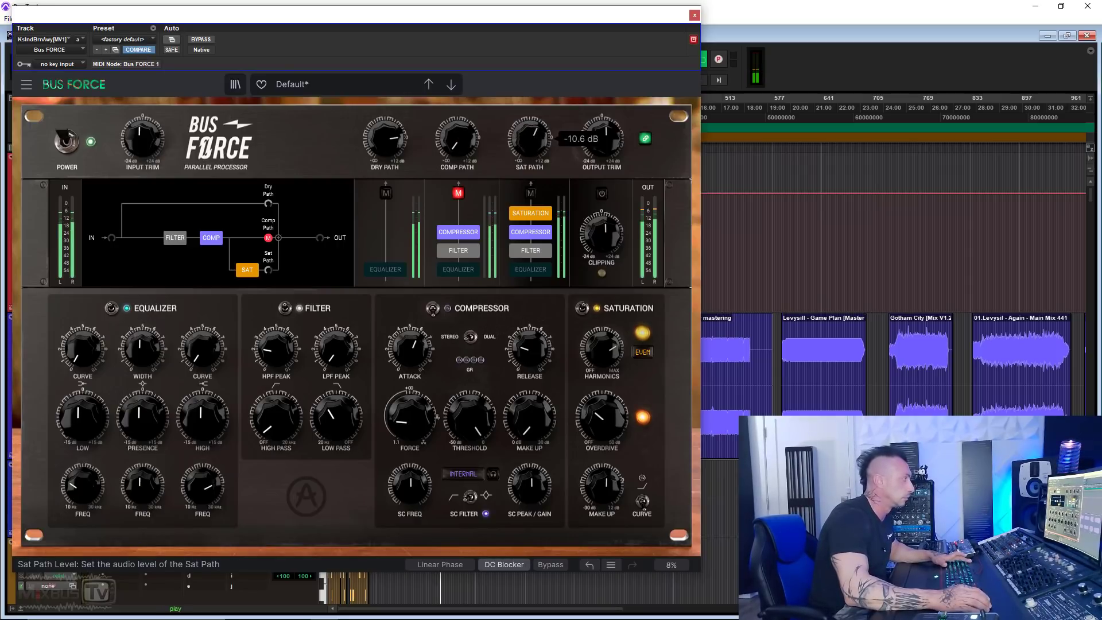
# Trim the sat path level to -12.5 dB while comparing the plug-in bypassed and active, and stop playback.
pyautogui.click(207, 40)
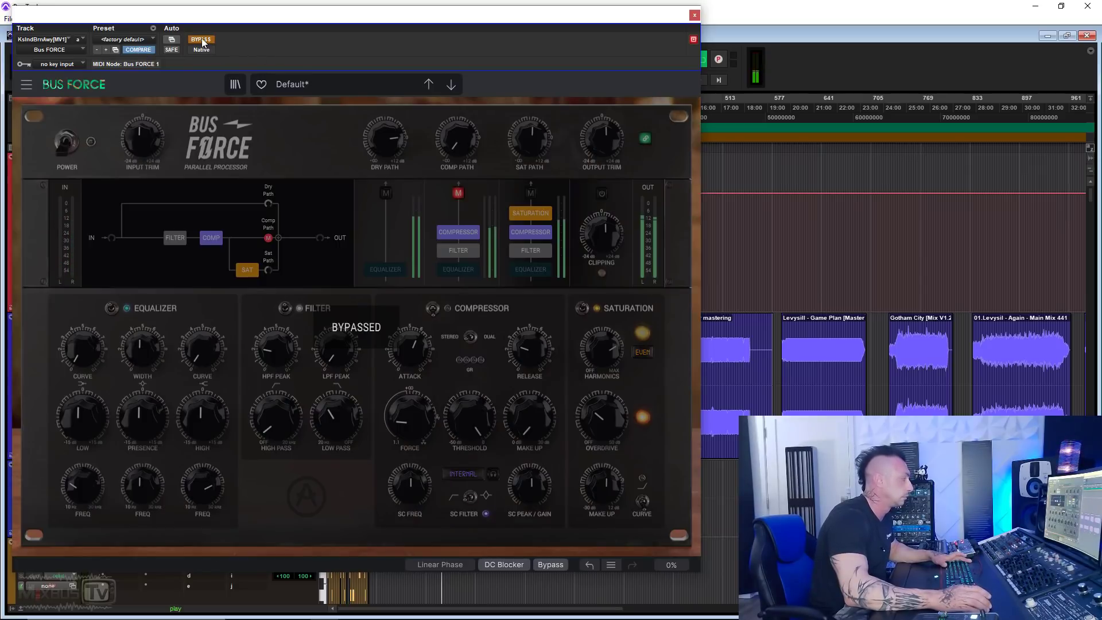
pyautogui.click(201, 40)
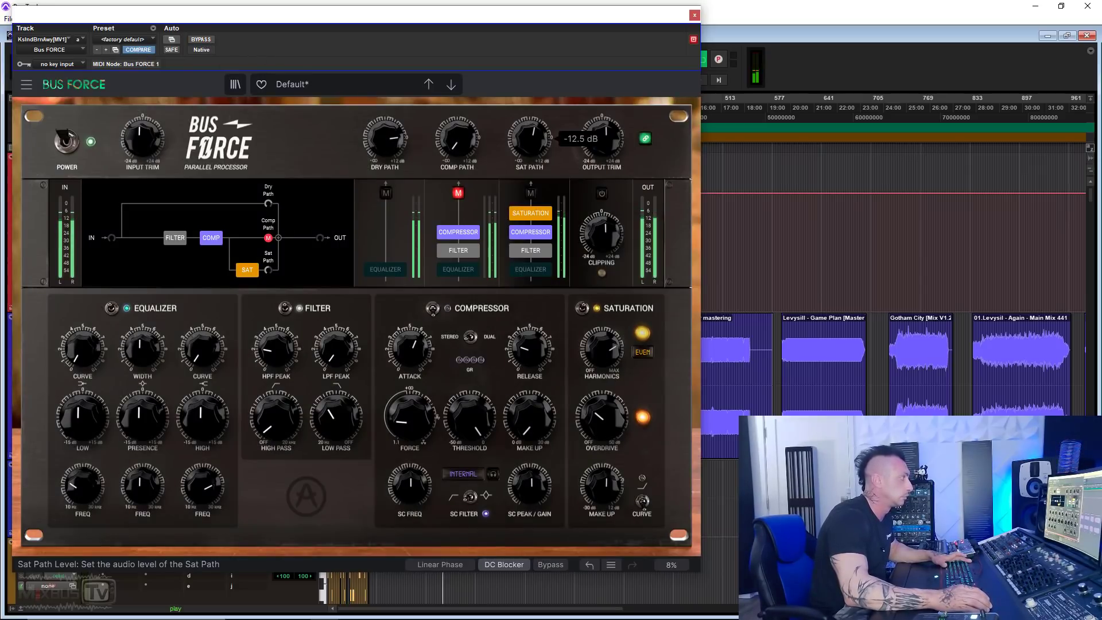
pyautogui.click(201, 40)
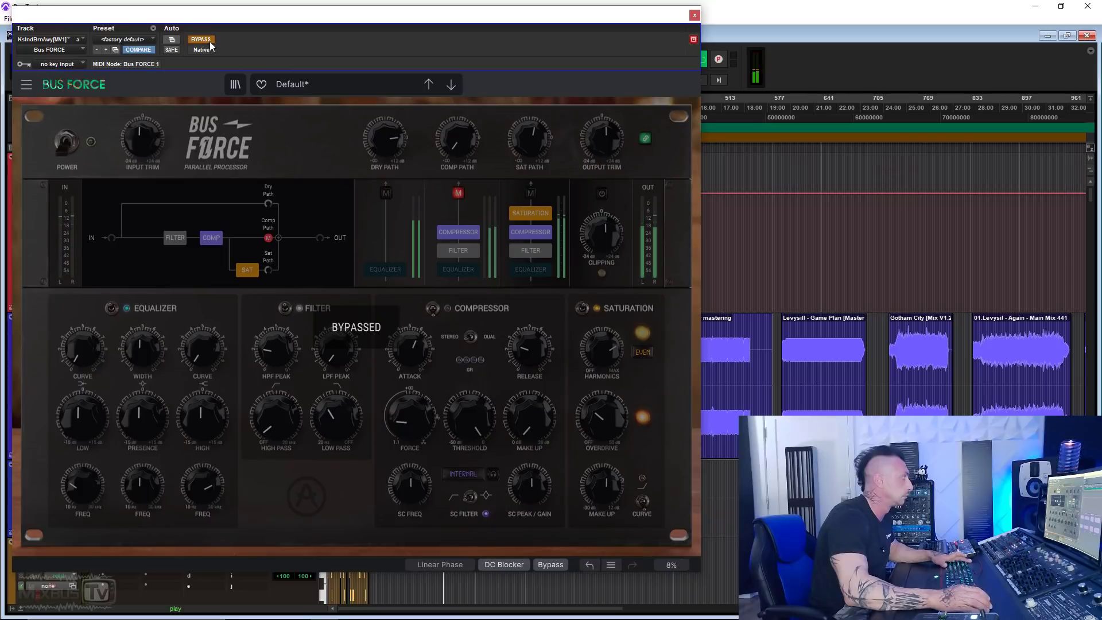
pyautogui.click(209, 42)
pyautogui.moveTo(615, 418)
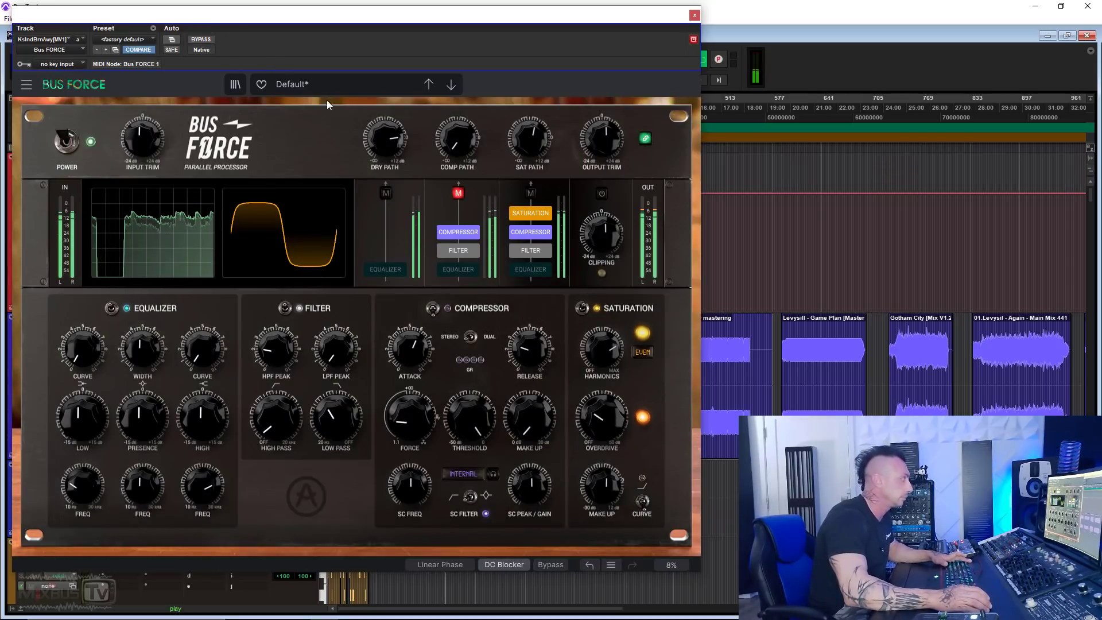
pyautogui.click(195, 40)
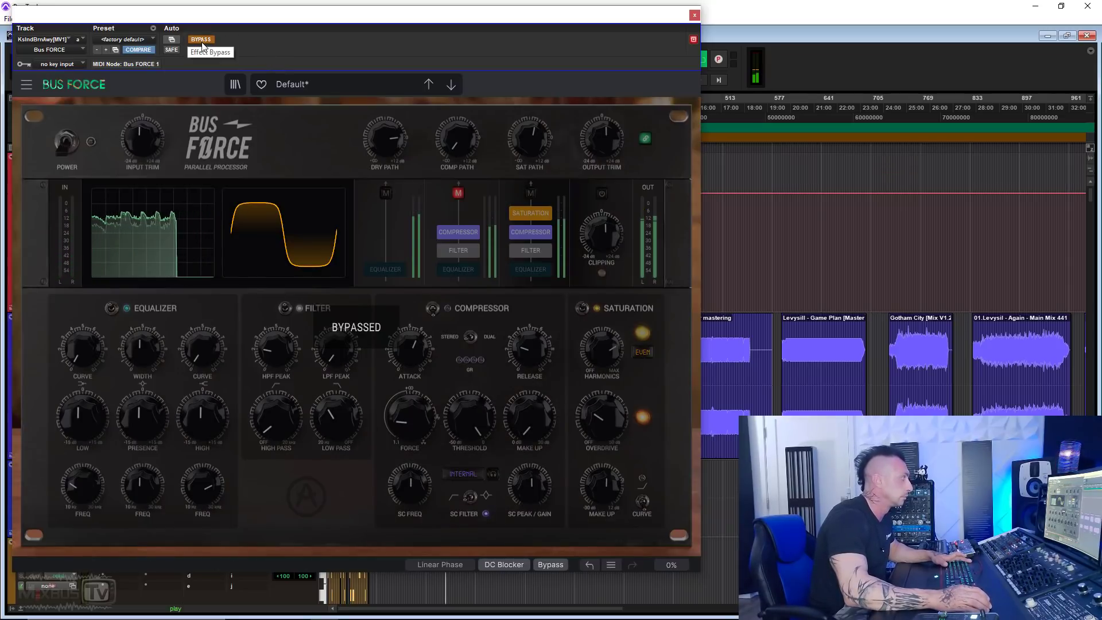
pyautogui.click(200, 40)
pyautogui.press('space')
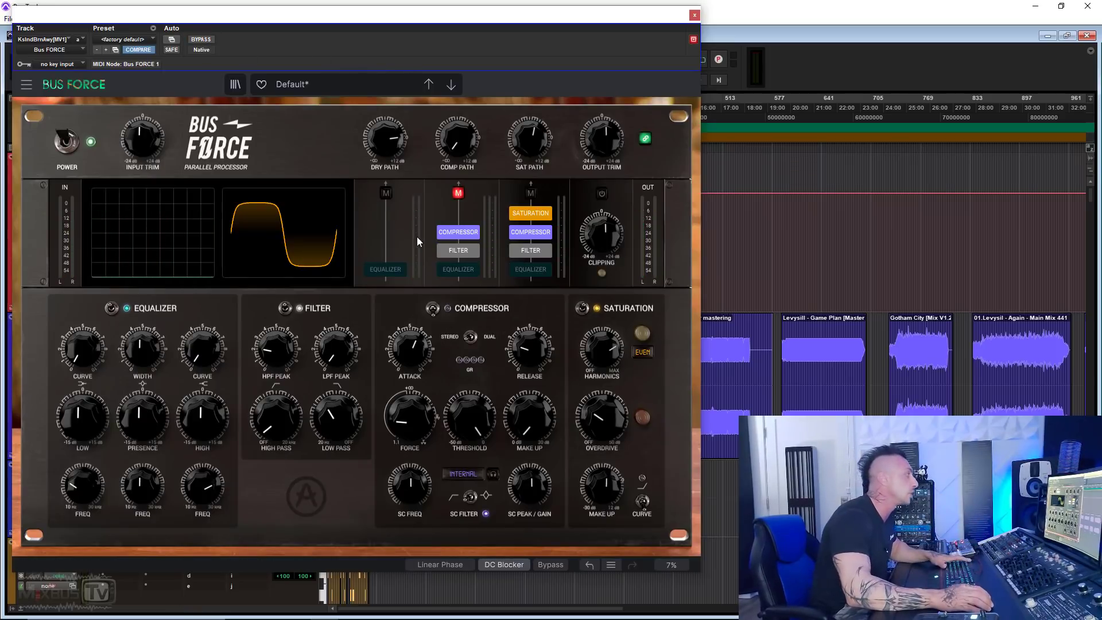
# Activate the equalizer on the dry path and turn the sat path level down to -inf dB.
pyautogui.click(386, 195)
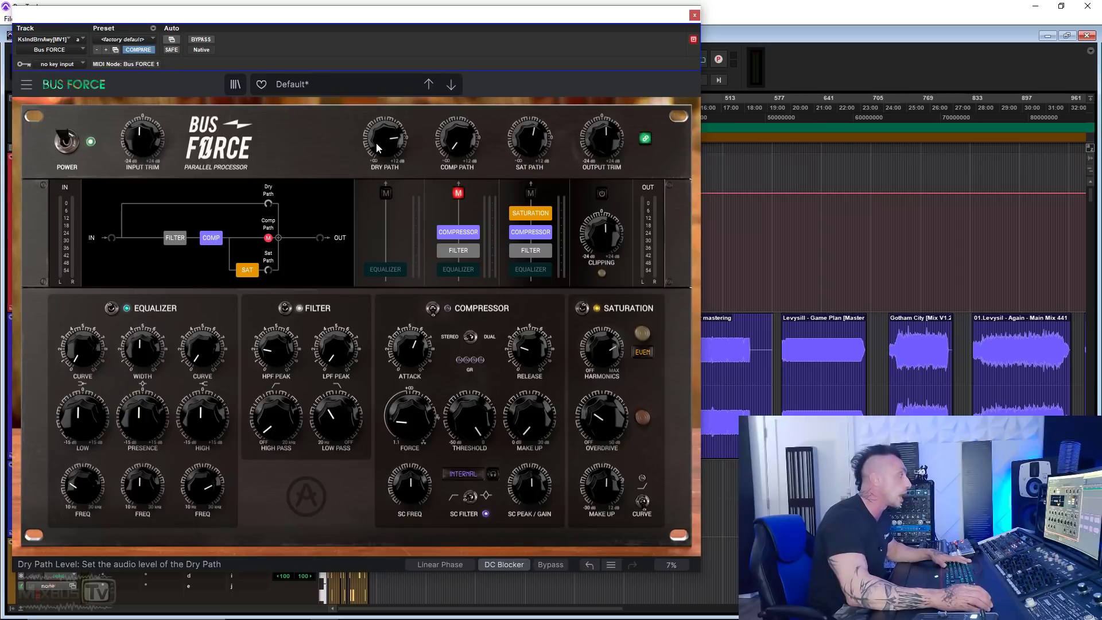
pyautogui.click(386, 271)
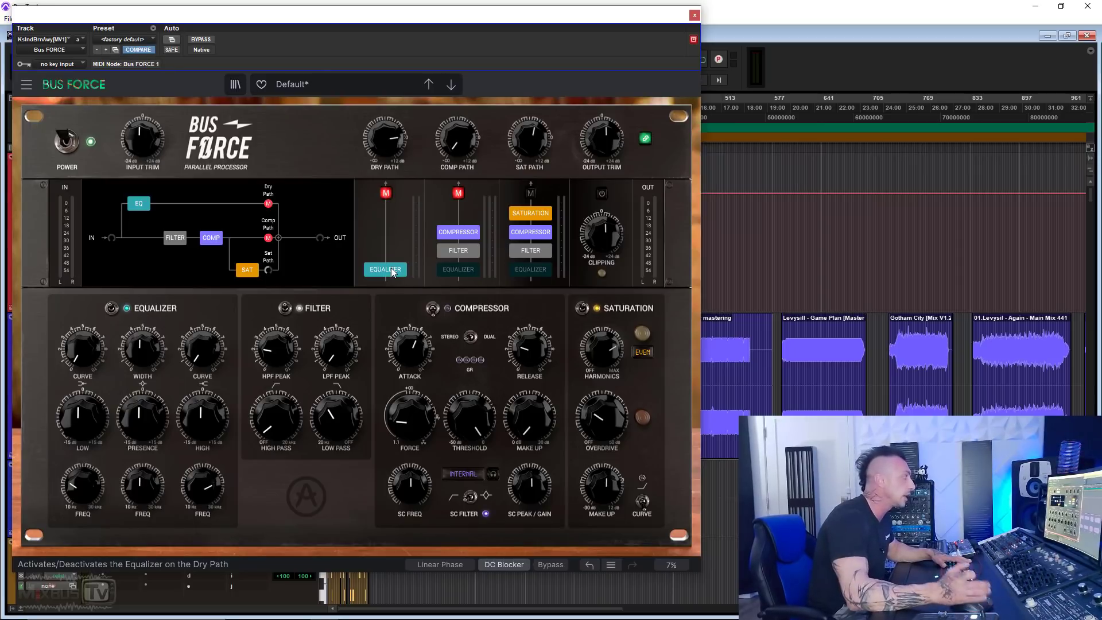
pyautogui.moveTo(529, 138); pyautogui.dragTo(529, 151)
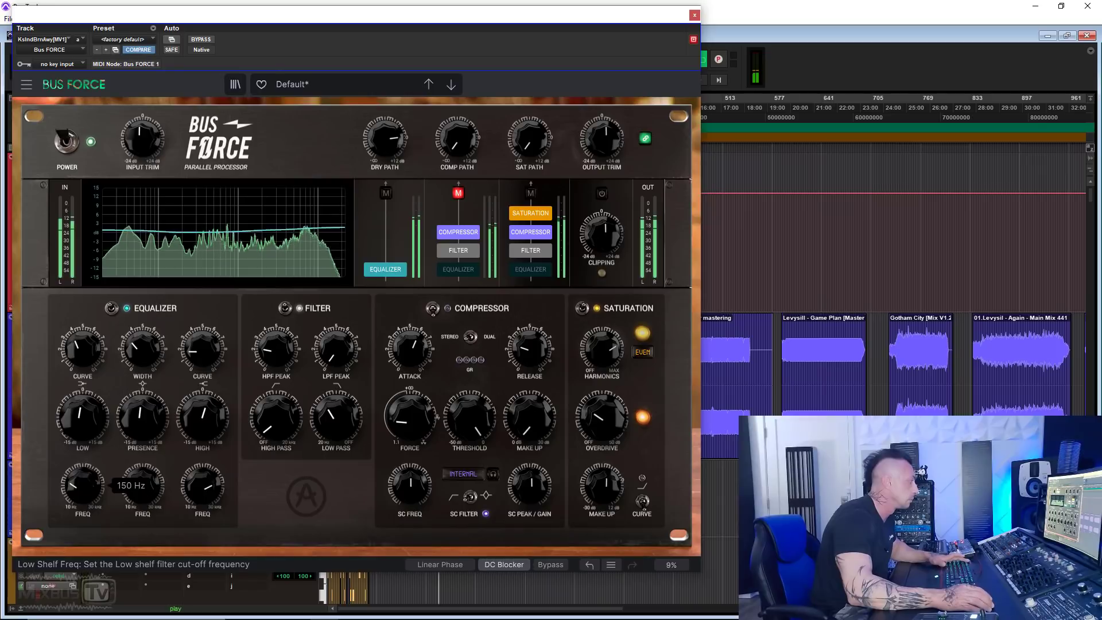
# Shape the equalizer's low shelf with a 136 Hz frequency and a curve of 8.28, ease back its gain and stop playback.
pyautogui.moveTo(83, 485); pyautogui.dragTo(83, 501)
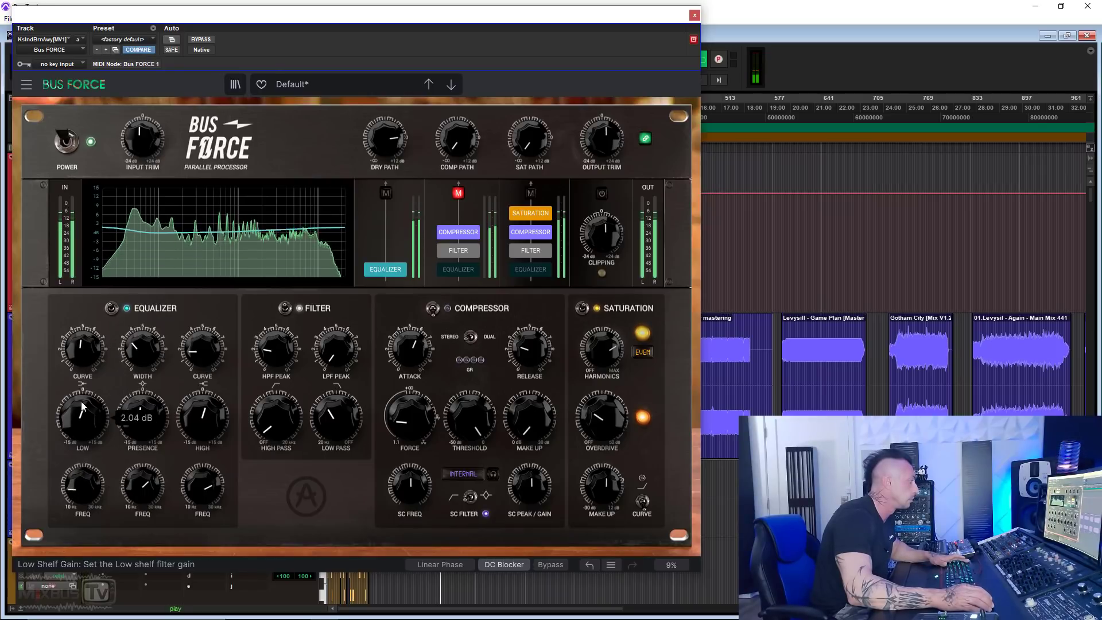
pyautogui.moveTo(79, 492); pyautogui.dragTo(79, 478)
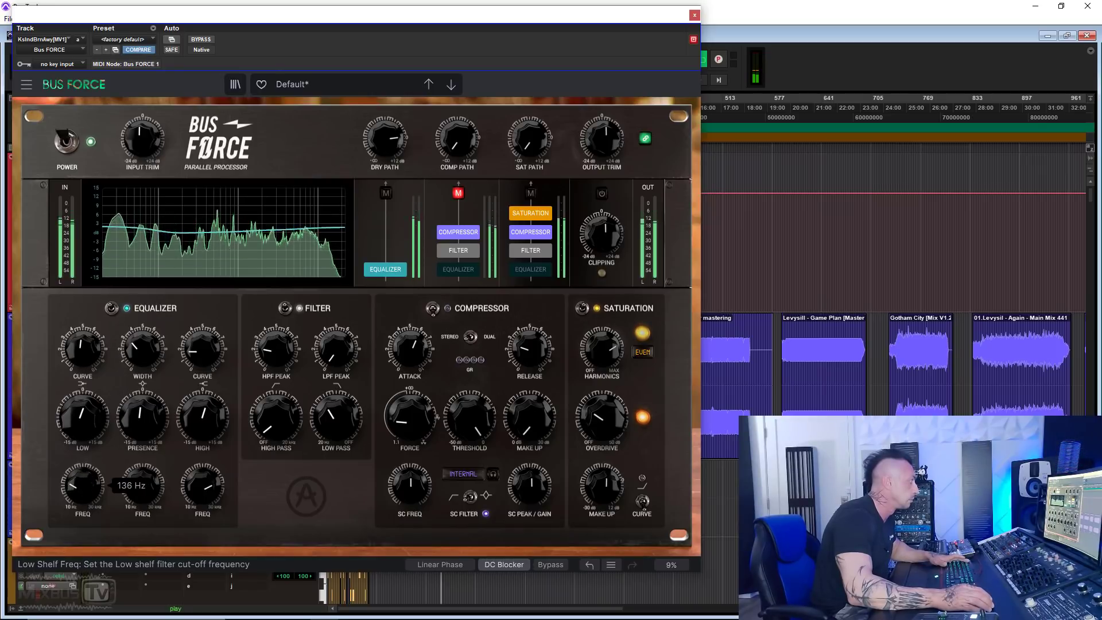
pyautogui.moveTo(83, 351); pyautogui.dragTo(84, 321)
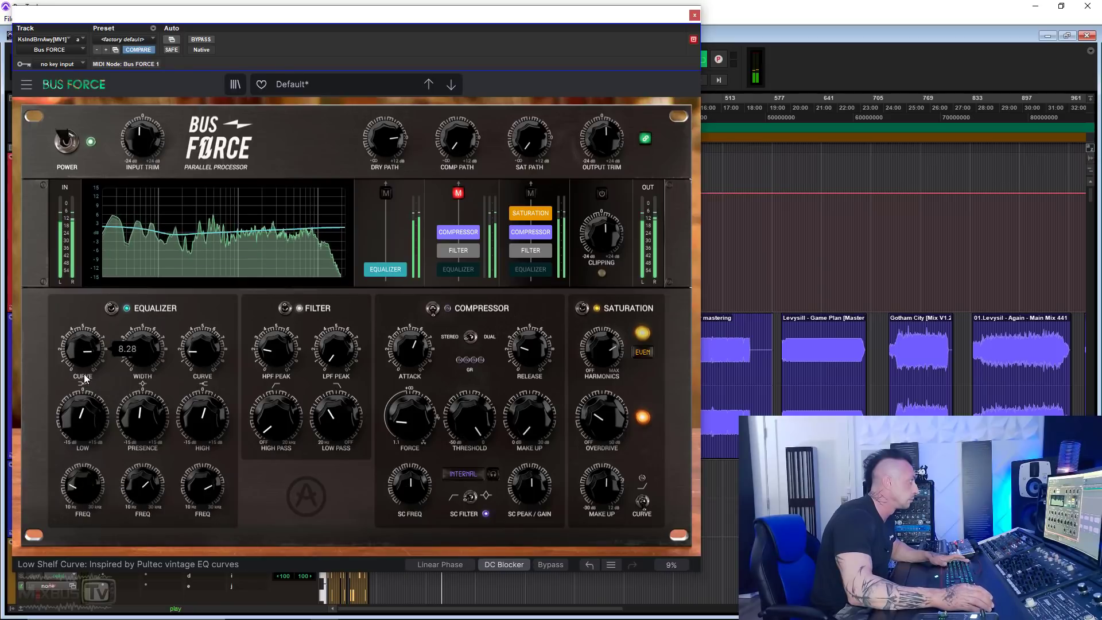
pyautogui.moveTo(83, 417); pyautogui.dragTo(89, 429)
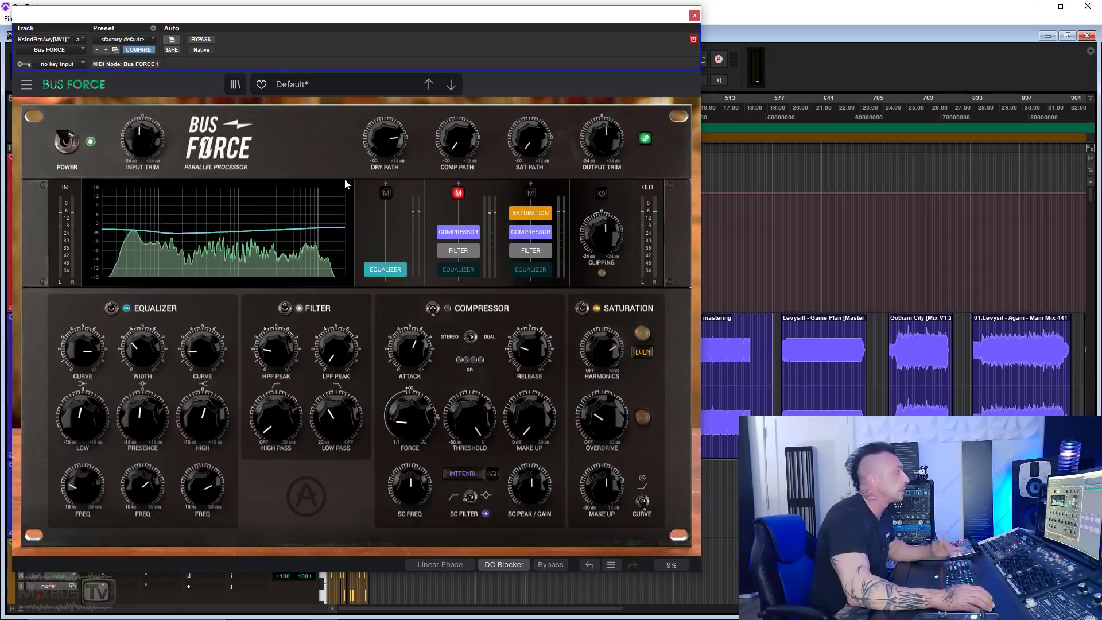
pyautogui.press('space')
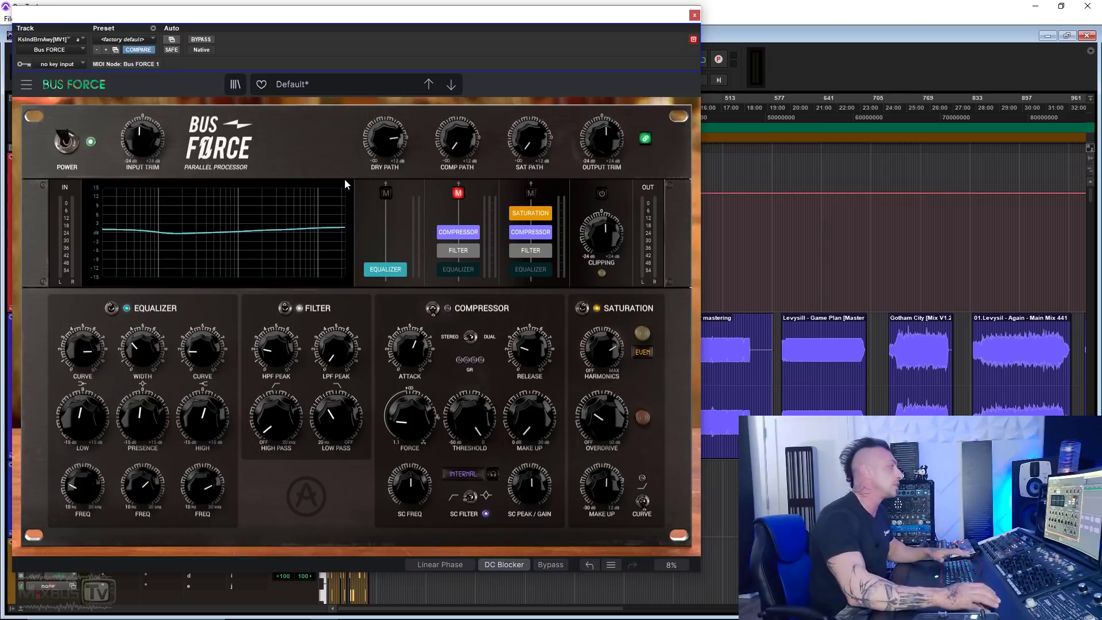
# Blend the sat path back in under the equalized dry path during playback and compare the result against bypass.
pyautogui.moveTo(395, 159)
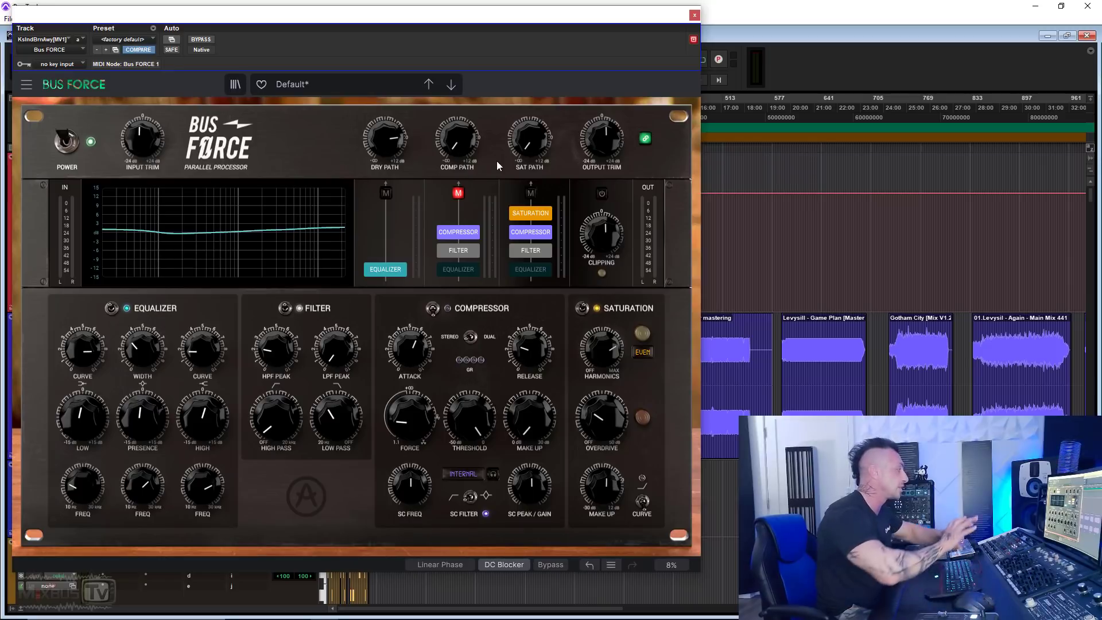
pyautogui.press('space')
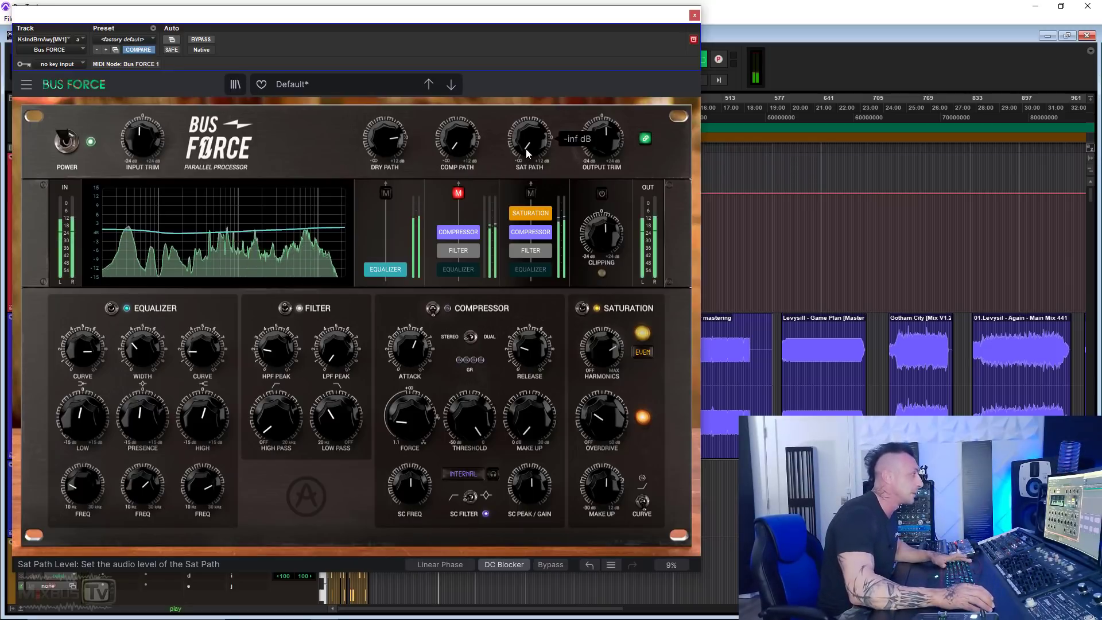
pyautogui.moveTo(523, 153); pyautogui.dragTo(523, 163)
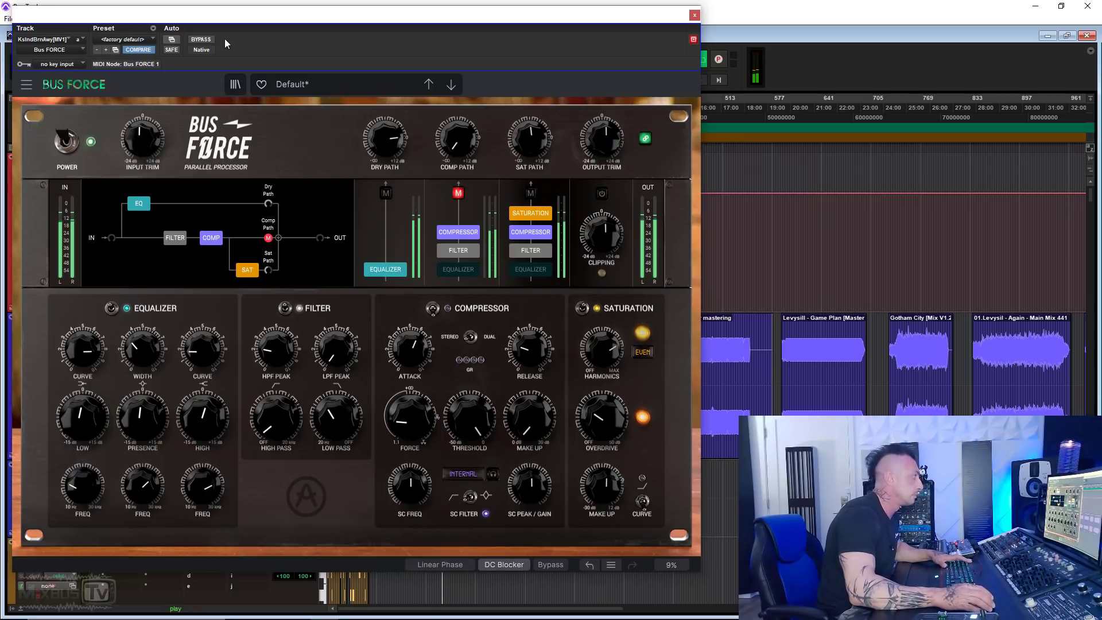
pyautogui.click(204, 40)
pyautogui.click(206, 41)
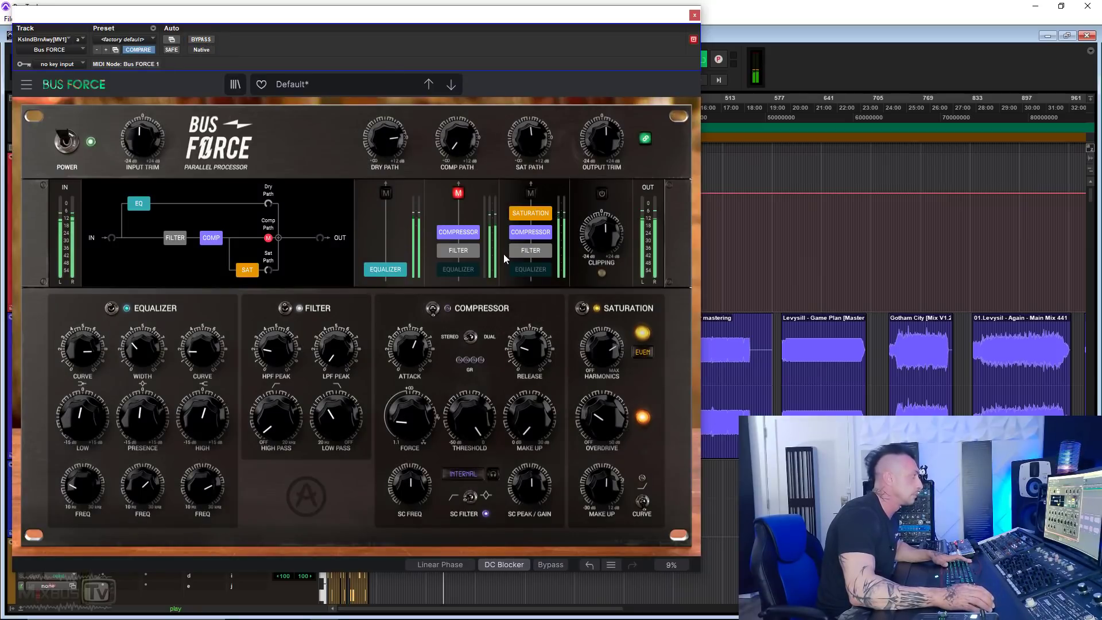
pyautogui.press('space')
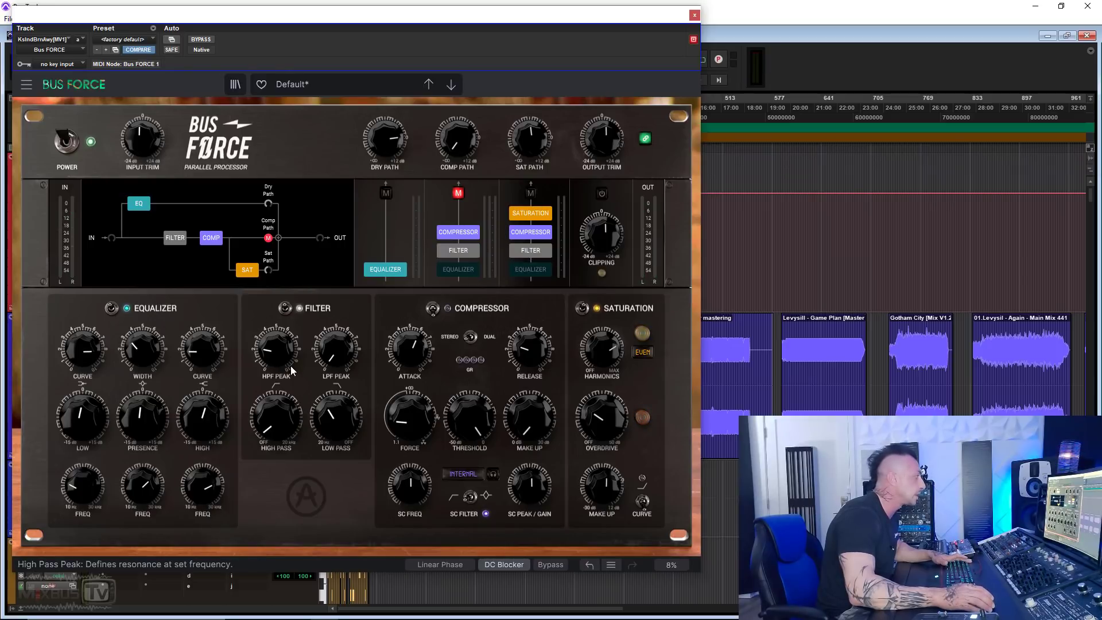
# Raise the low-pass filter frequency to about 1150 Hz.
pyautogui.moveTo(337, 415); pyautogui.dragTo(337, 395)
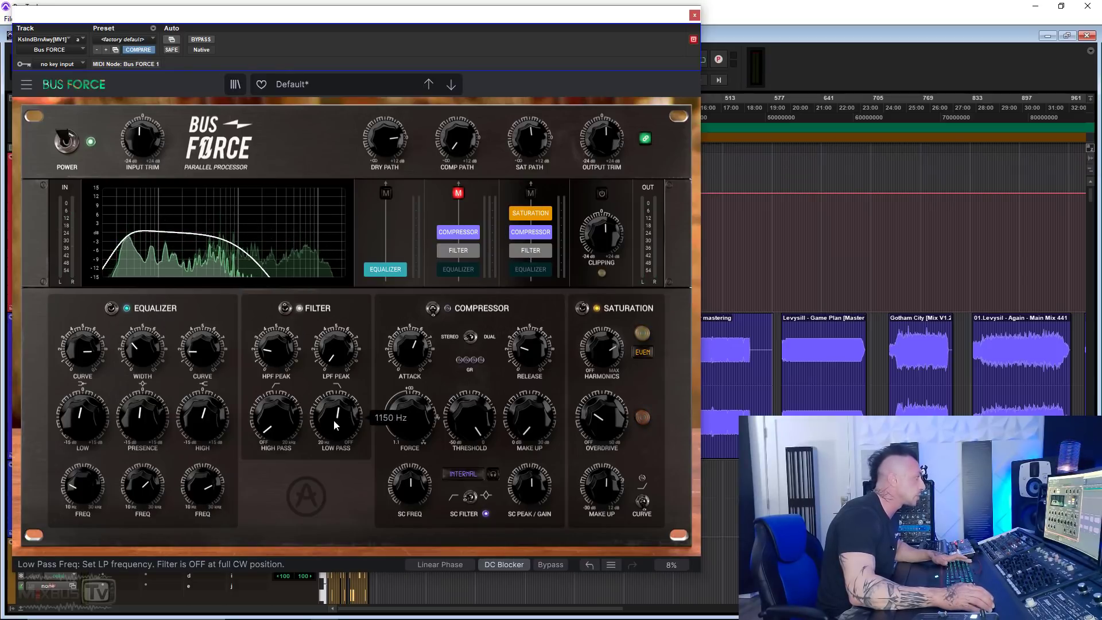
# Shift the filter band upward by raising the high-pass and low-pass frequencies, and reduce the HPF peak.
pyautogui.moveTo(277, 417); pyautogui.dragTo(278, 384)
pyautogui.moveTo(336, 422); pyautogui.dragTo(336, 389)
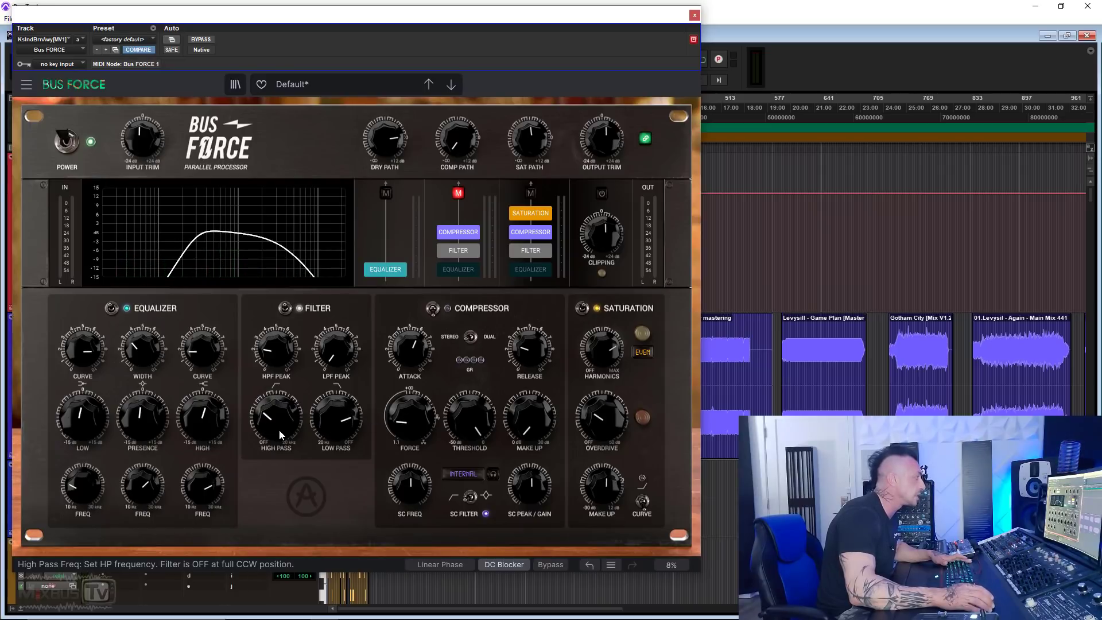
pyautogui.moveTo(276, 427); pyautogui.dragTo(274, 389)
pyautogui.moveTo(277, 351); pyautogui.dragTo(277, 363)
pyautogui.moveTo(278, 416); pyautogui.dragTo(278, 428)
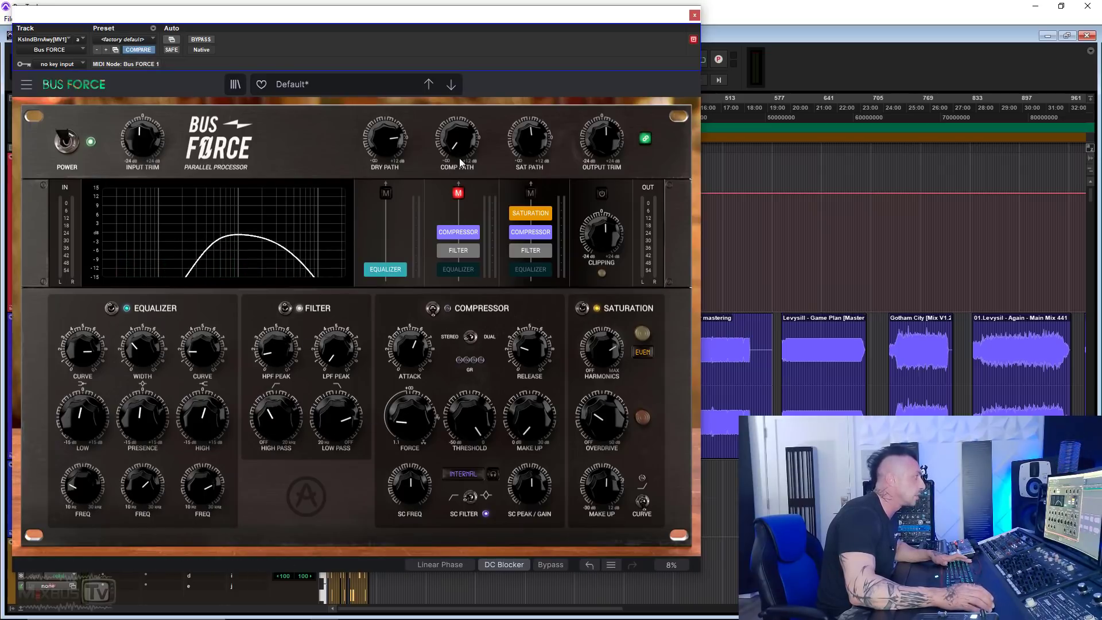
# Mute the dry path and start playback to hear the filtered sat path on its own.
pyautogui.click(386, 193)
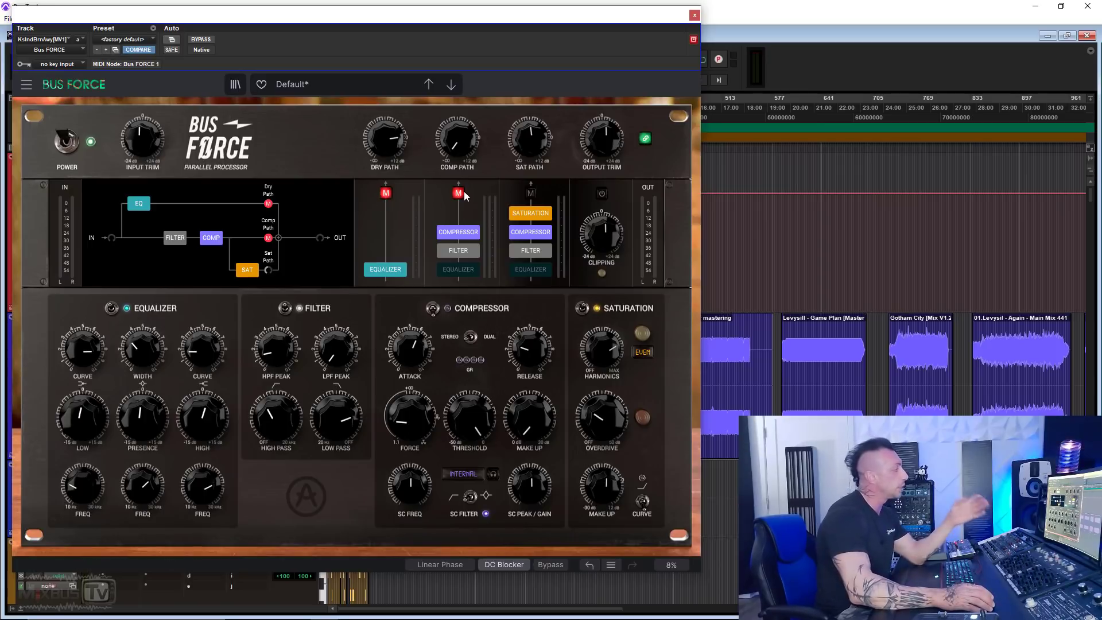
pyautogui.click(458, 269)
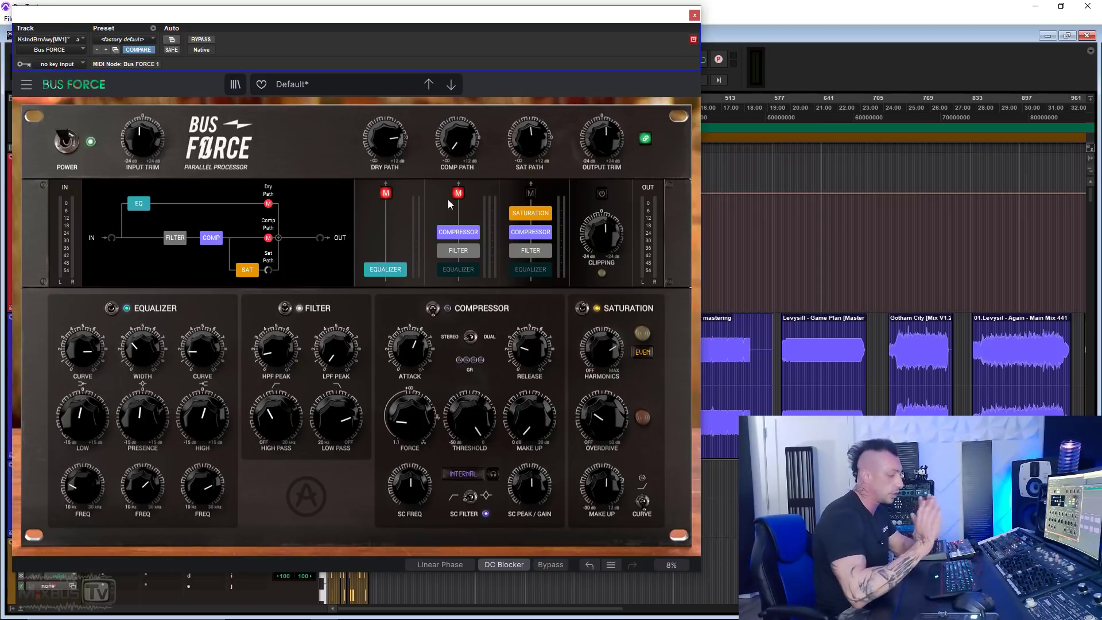
pyautogui.click(527, 270)
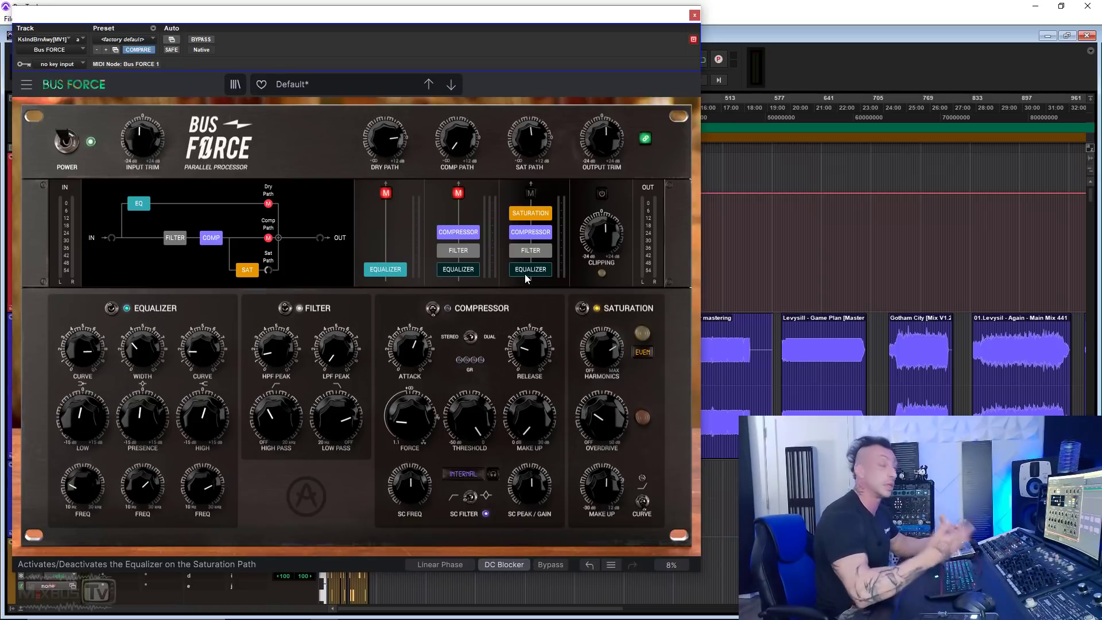
pyautogui.press('space')
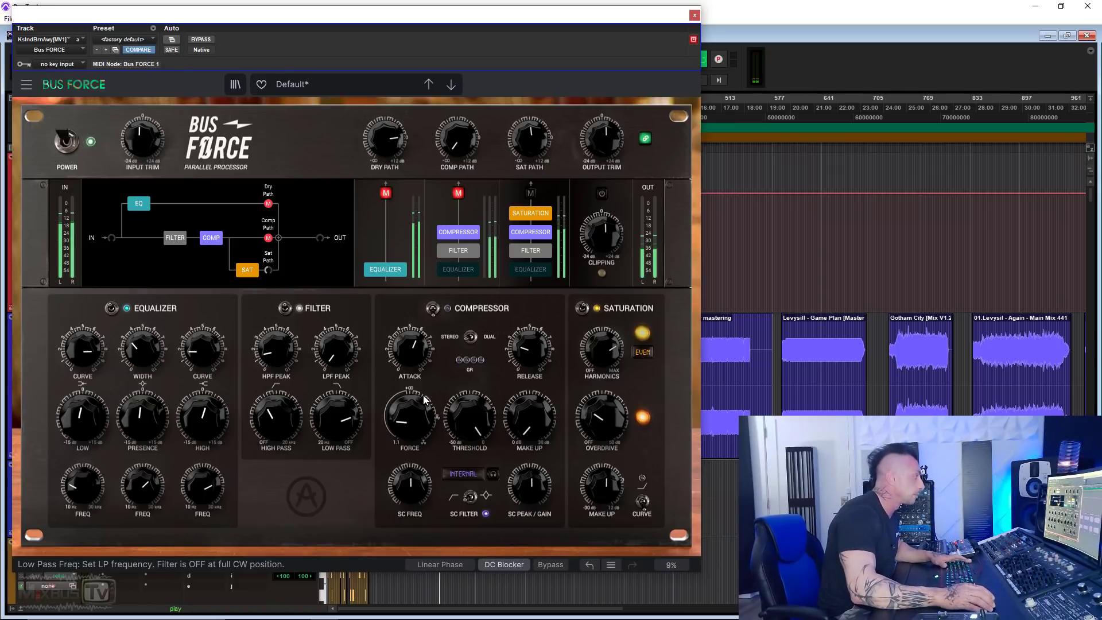
# Increase the saturation module's overdrive and harmonics amounts while the music plays.
pyautogui.moveTo(600, 418); pyautogui.dragTo(601, 404)
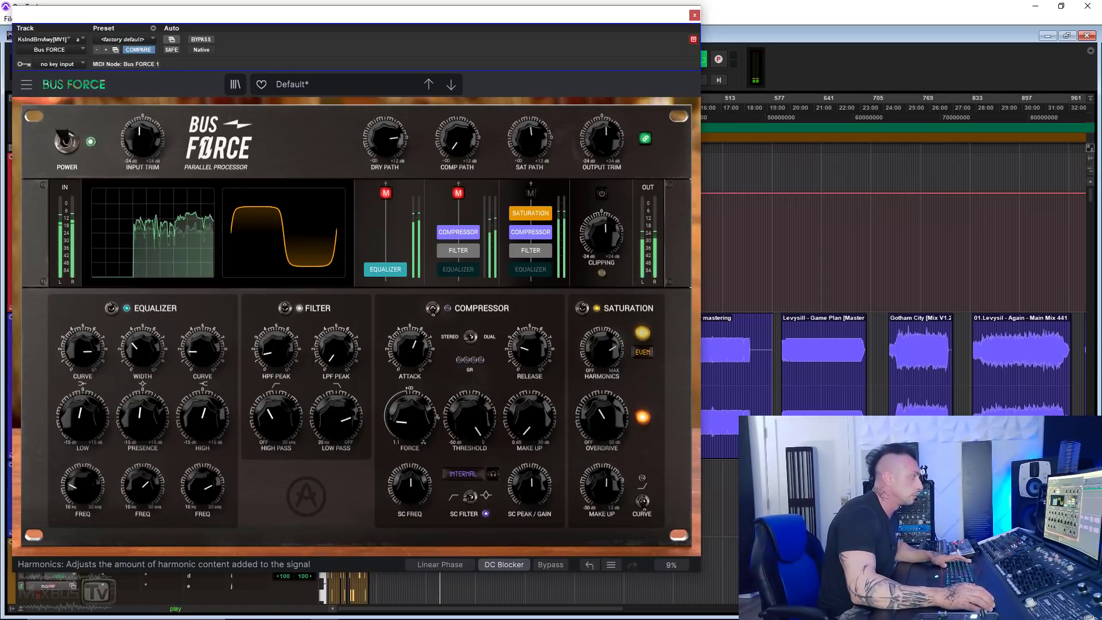
pyautogui.moveTo(606, 351); pyautogui.dragTo(606, 342)
pyautogui.moveTo(614, 414); pyautogui.dragTo(614, 412)
# Raise the filter's low-pass frequency and LPF peak, and set the high-pass frequency to about 774 Hz.
pyautogui.moveTo(339, 405); pyautogui.dragTo(339, 394)
pyautogui.moveTo(336, 350); pyautogui.dragTo(336, 340)
pyautogui.moveTo(278, 412); pyautogui.dragTo(278, 403)
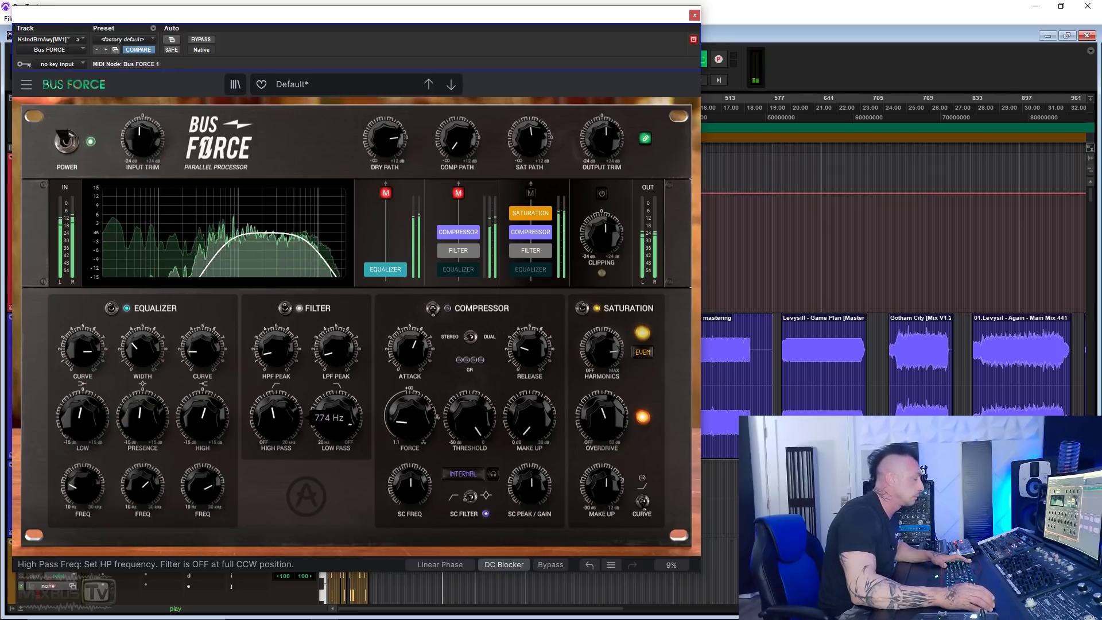
# Set the saturation make-up to about -7.39 dB, turn the sat path level fully down and stop playback.
pyautogui.moveTo(603, 428); pyautogui.dragTo(603, 432)
pyautogui.moveTo(607, 493); pyautogui.dragTo(607, 490)
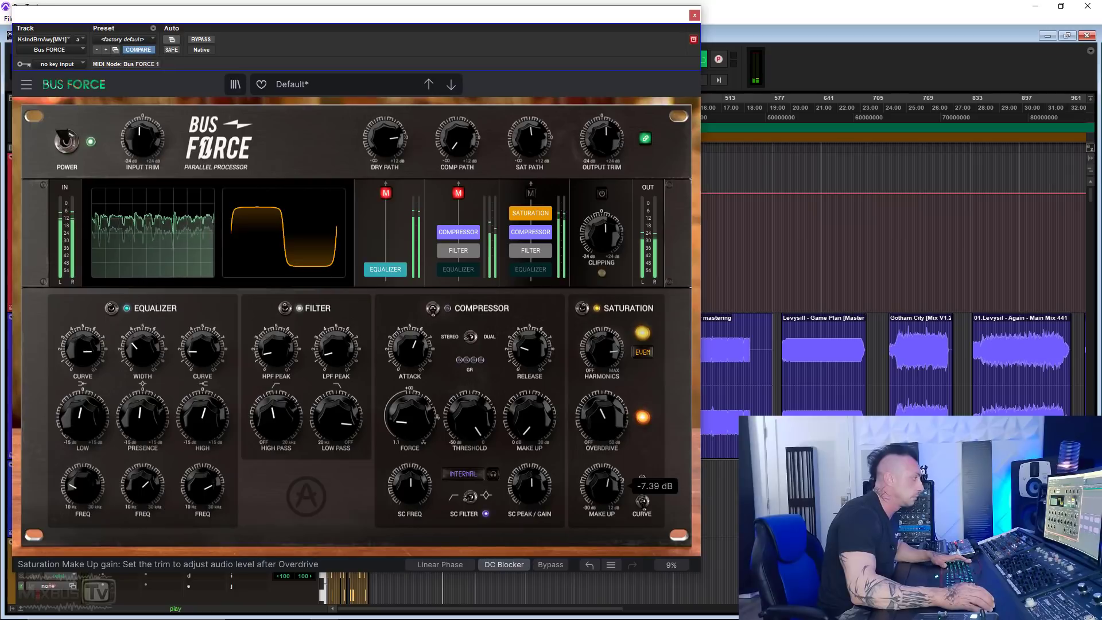
pyautogui.moveTo(537, 141); pyautogui.dragTo(537, 183)
pyautogui.press('space')
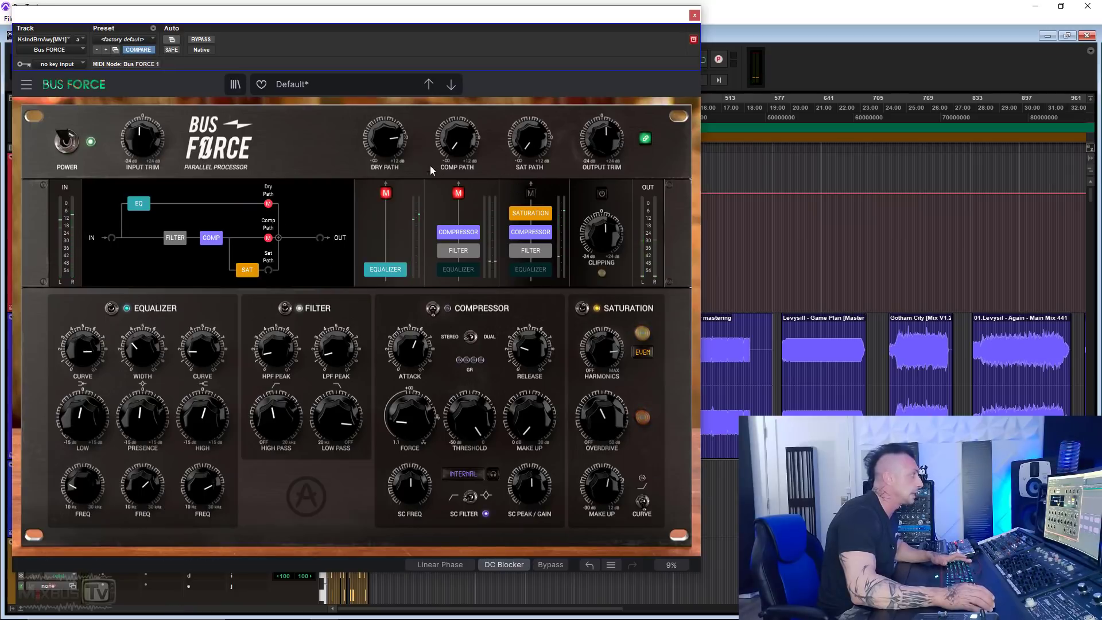
# Unmute the dry path, lower the low-pass frequency and blend in the sat path at about -23 dB during playback, comparing against bypass.
pyautogui.click(384, 193)
pyautogui.press('space')
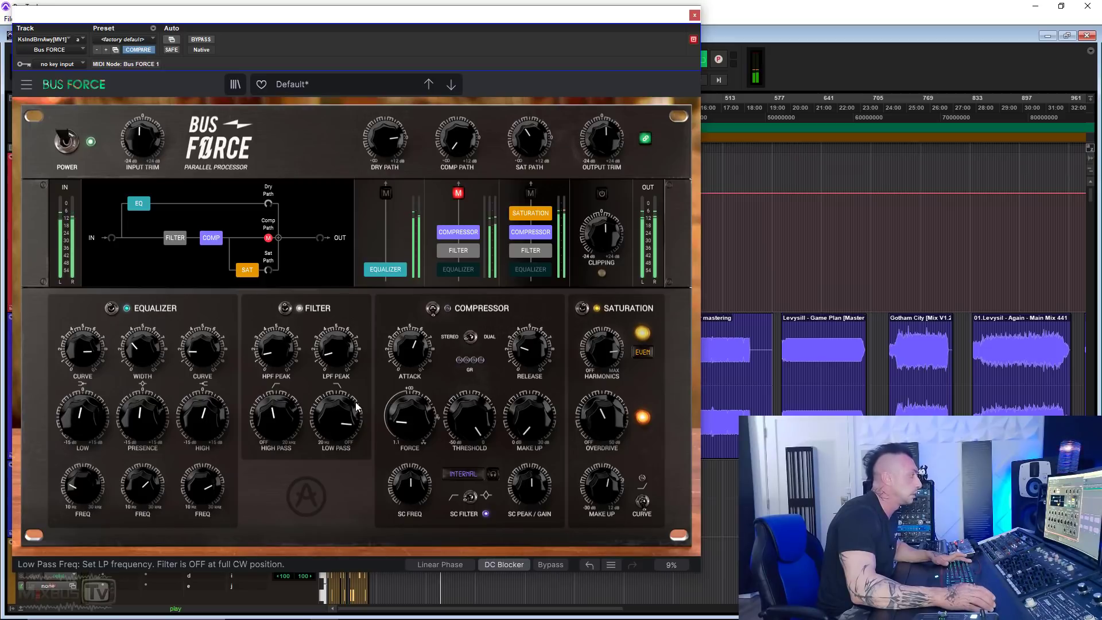
pyautogui.moveTo(343, 417); pyautogui.dragTo(343, 427)
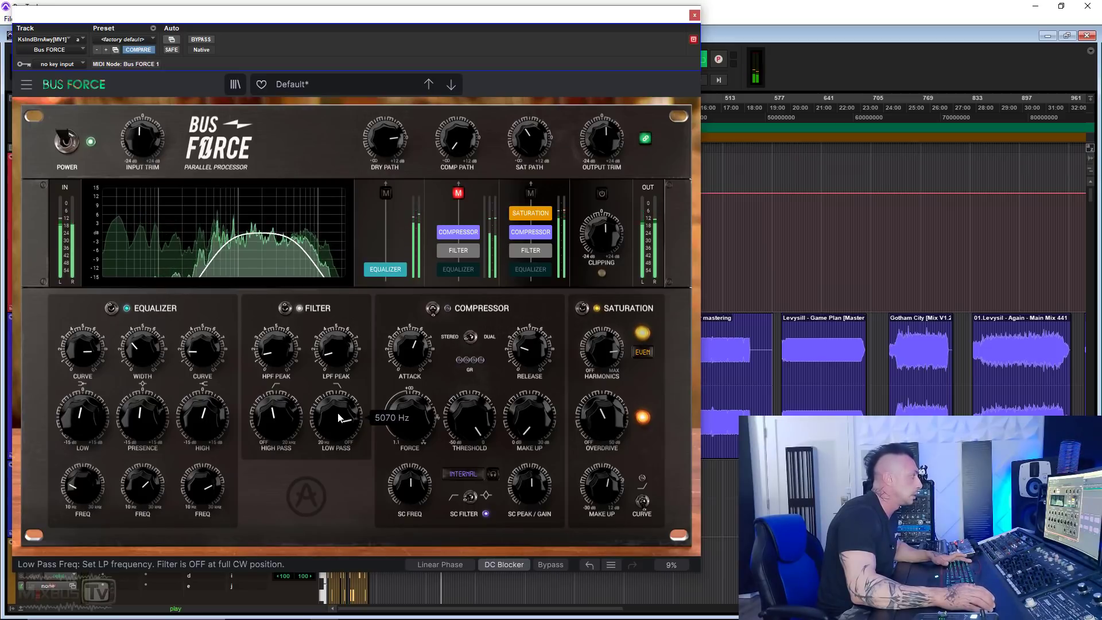
pyautogui.moveTo(527, 144); pyautogui.dragTo(527, 151)
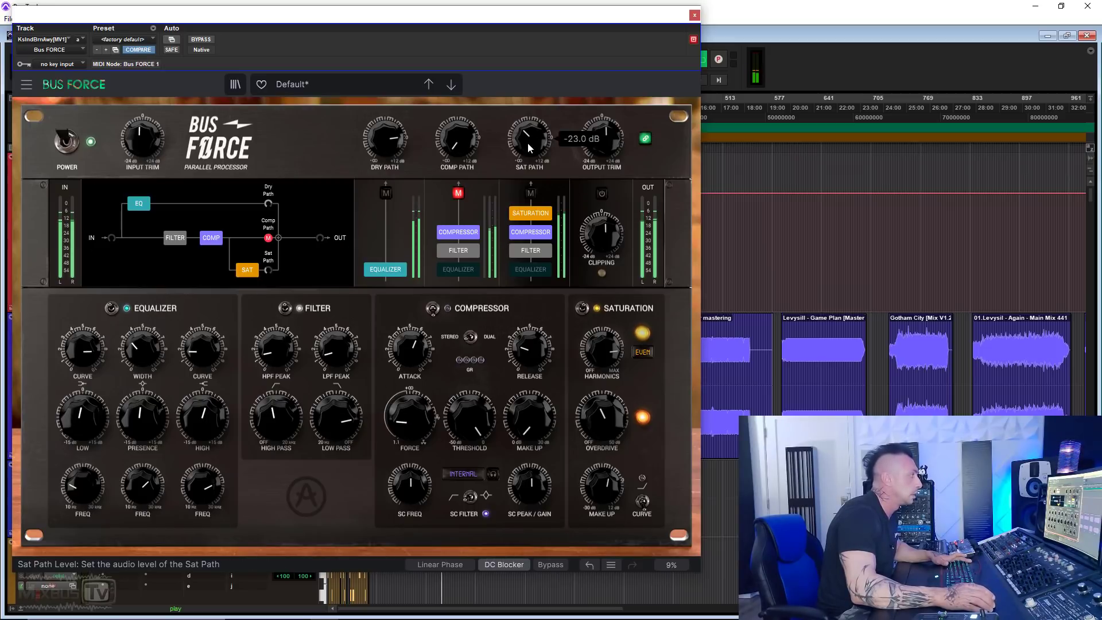
pyautogui.click(211, 39)
pyautogui.click(209, 41)
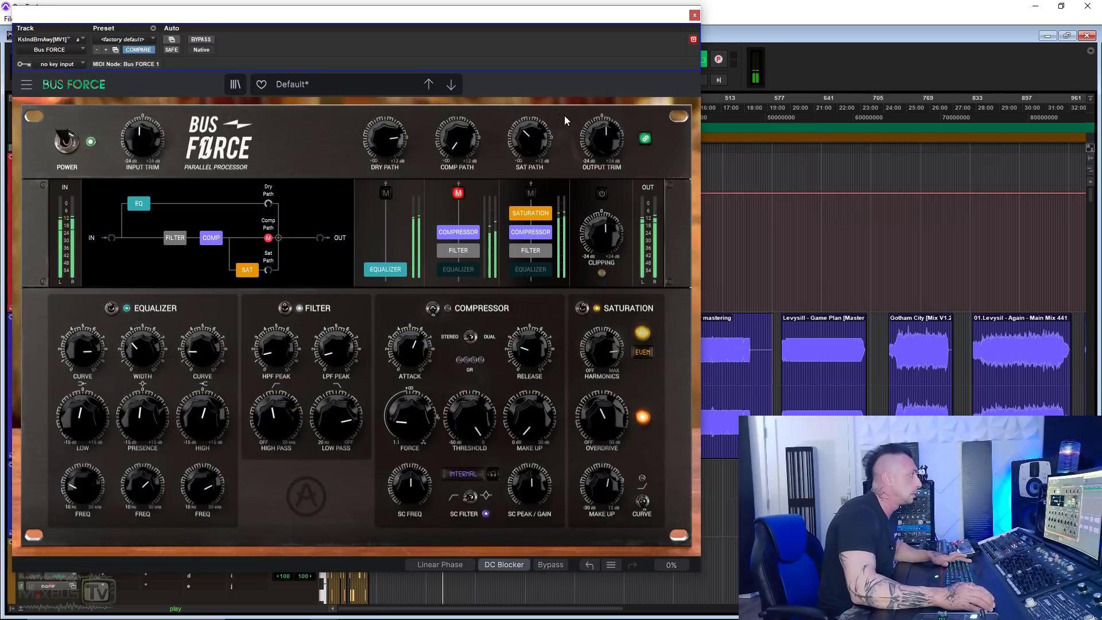
# Lower the low-pass frequency further, raise the sat path to about -22.3 dB and compare the blend against bypass.
pyautogui.moveTo(336, 418); pyautogui.dragTo(337, 428)
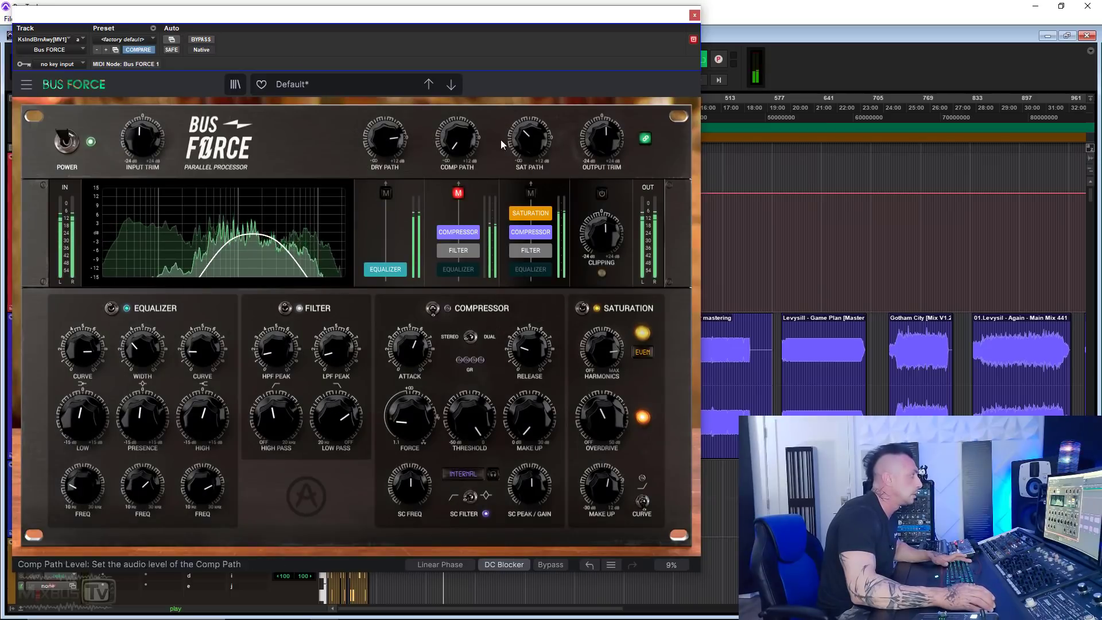
pyautogui.moveTo(527, 143); pyautogui.dragTo(528, 138)
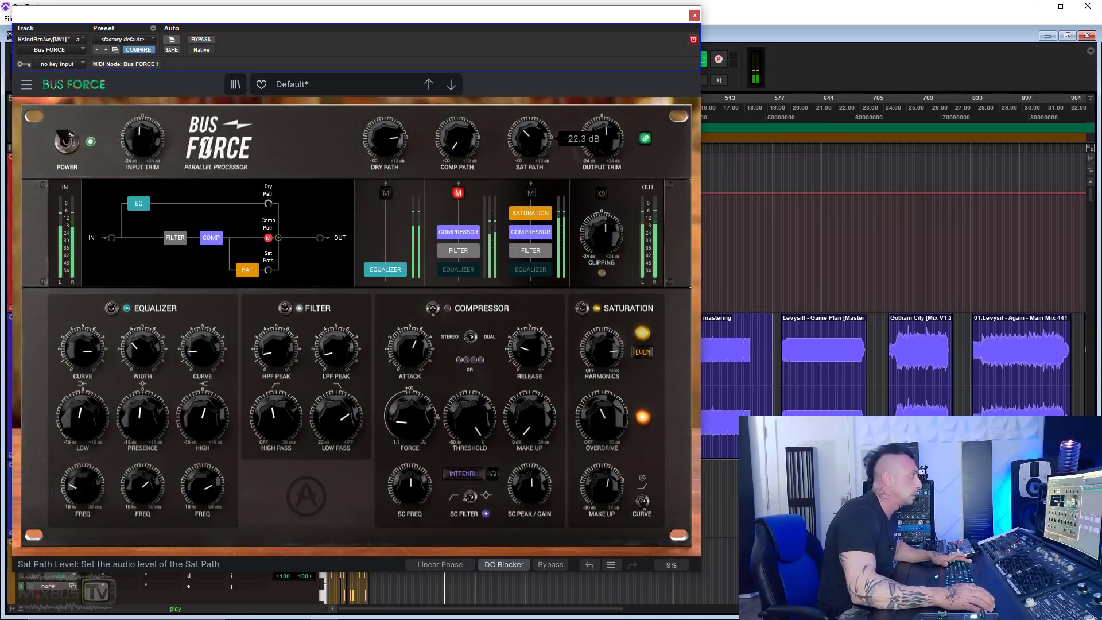
pyautogui.click(202, 40)
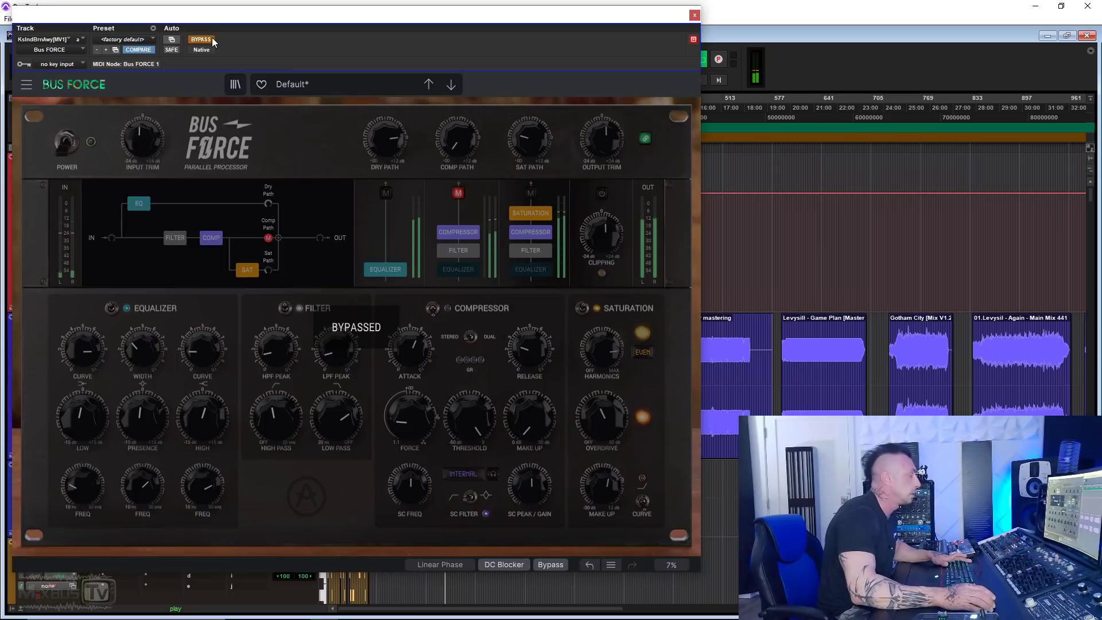
pyautogui.click(202, 41)
# Raise the low-pass frequency slightly, ease back the overdrive and stop playback.
pyautogui.moveTo(337, 419); pyautogui.dragTo(337, 412)
pyautogui.moveTo(598, 402); pyautogui.dragTo(598, 407)
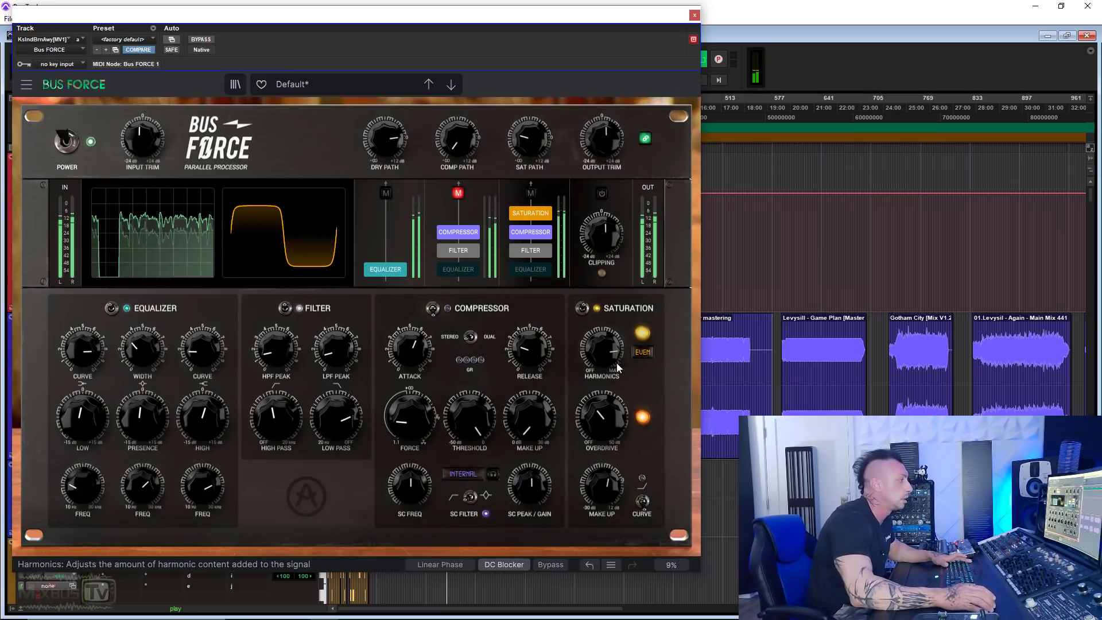
pyautogui.press('space')
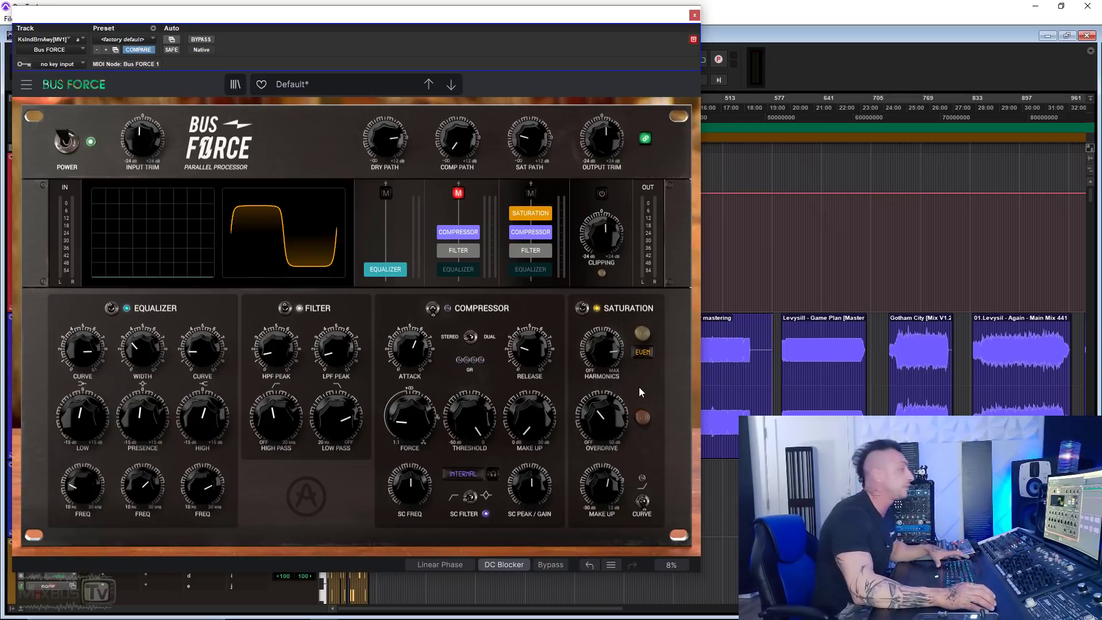
# Select most of the Again - Main Mix clip on the timeline and turn the sat path level fully down.
pyautogui.moveTo(455, 153)
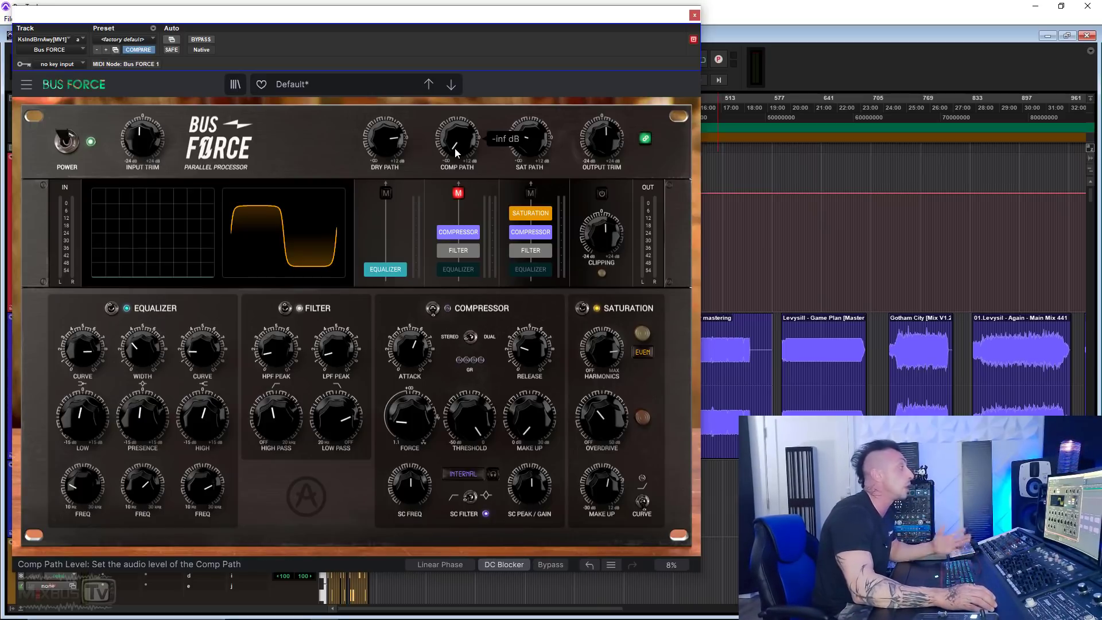
pyautogui.moveTo(981, 345); pyautogui.dragTo(1058, 349)
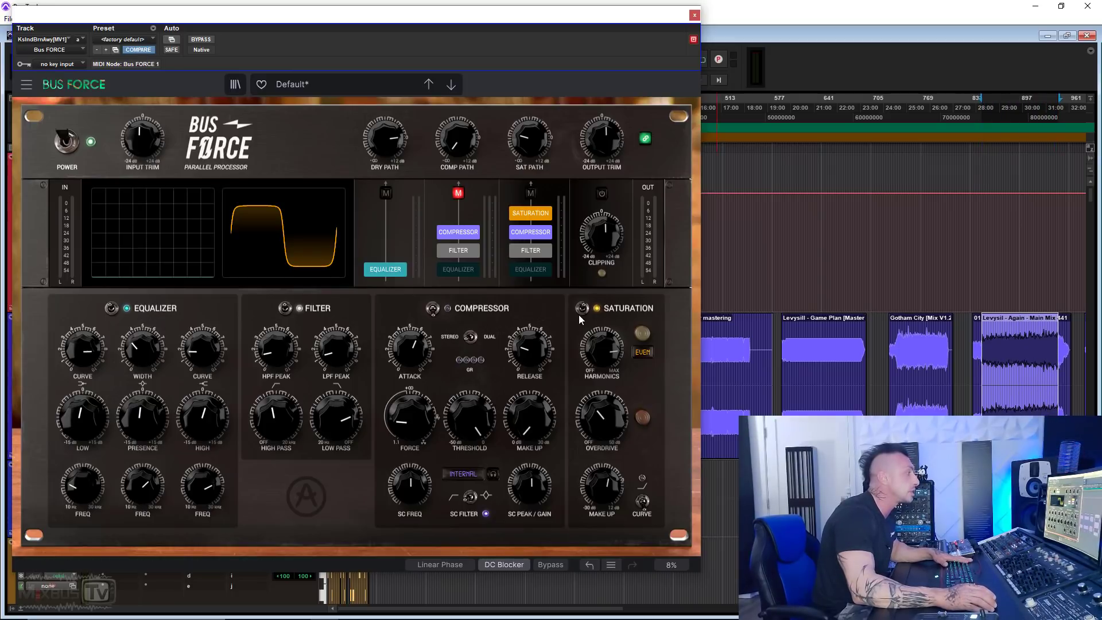
pyautogui.moveTo(528, 138); pyautogui.dragTo(529, 172)
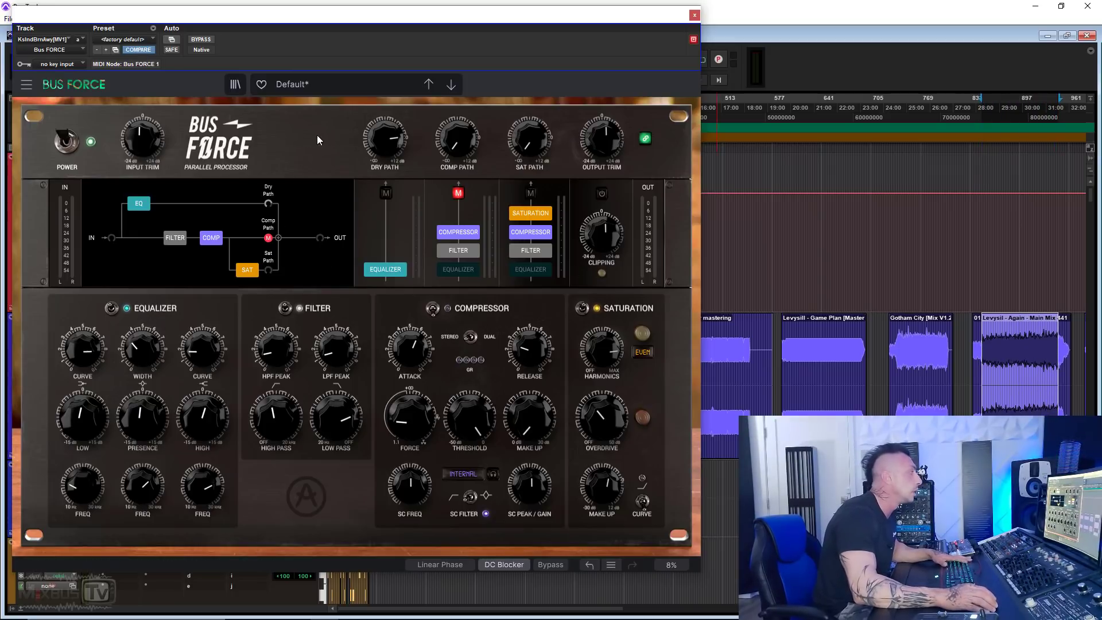
# Mute the dry path, raise the comp path level and unmute the comp path.
pyautogui.click(385, 193)
pyautogui.moveTo(456, 142); pyautogui.dragTo(456, 115)
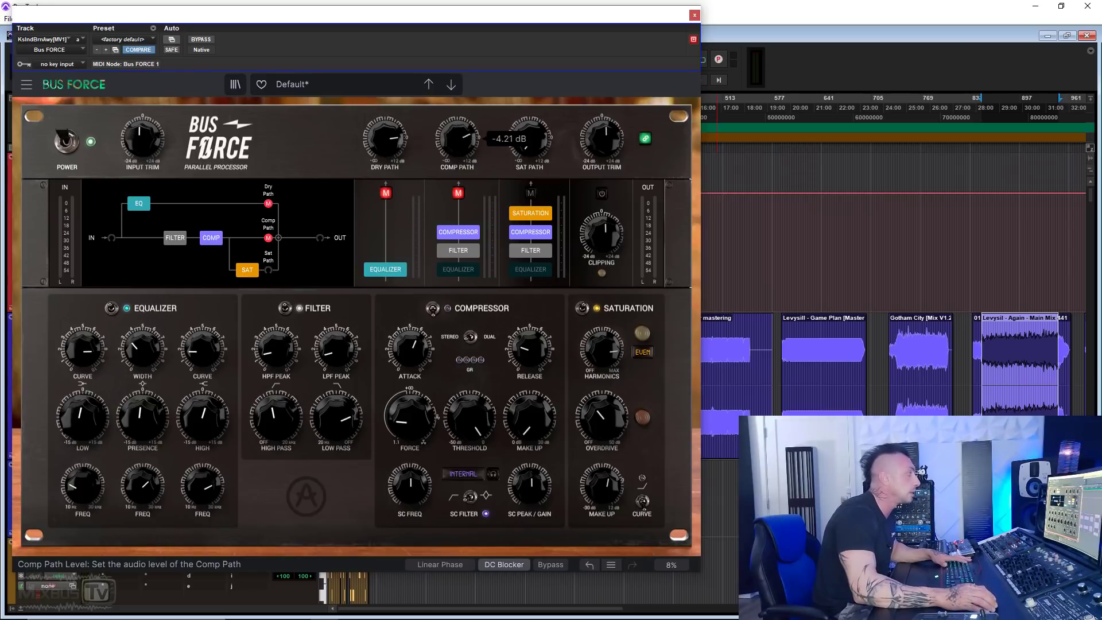
pyautogui.click(458, 193)
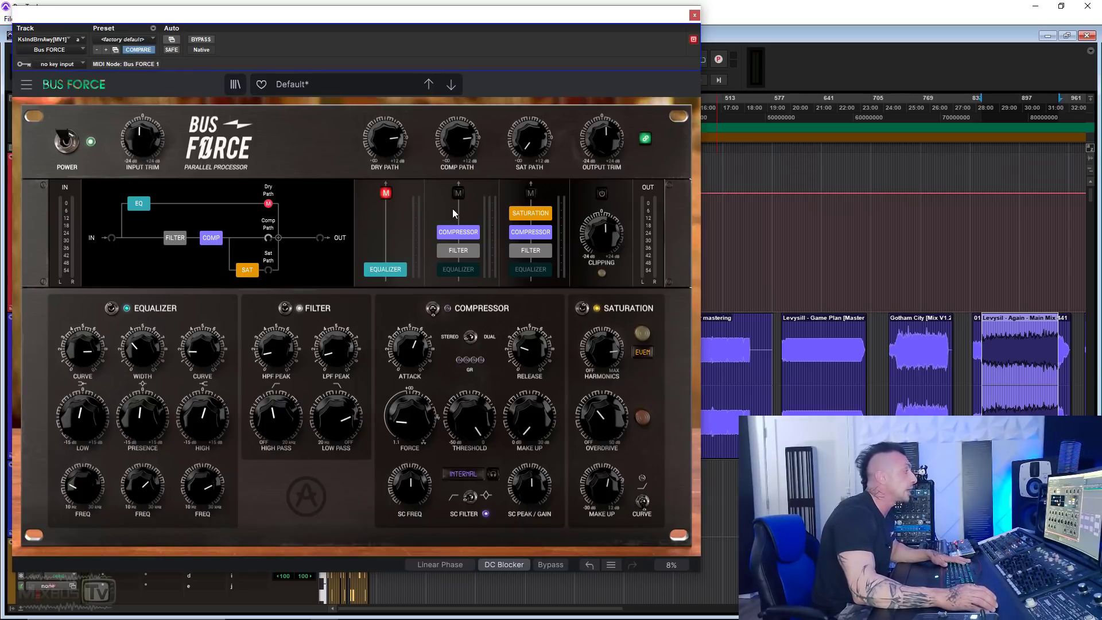
# Toggle the filter and equalizer on the comp path, leaving both deactivated.
pyautogui.click(464, 253)
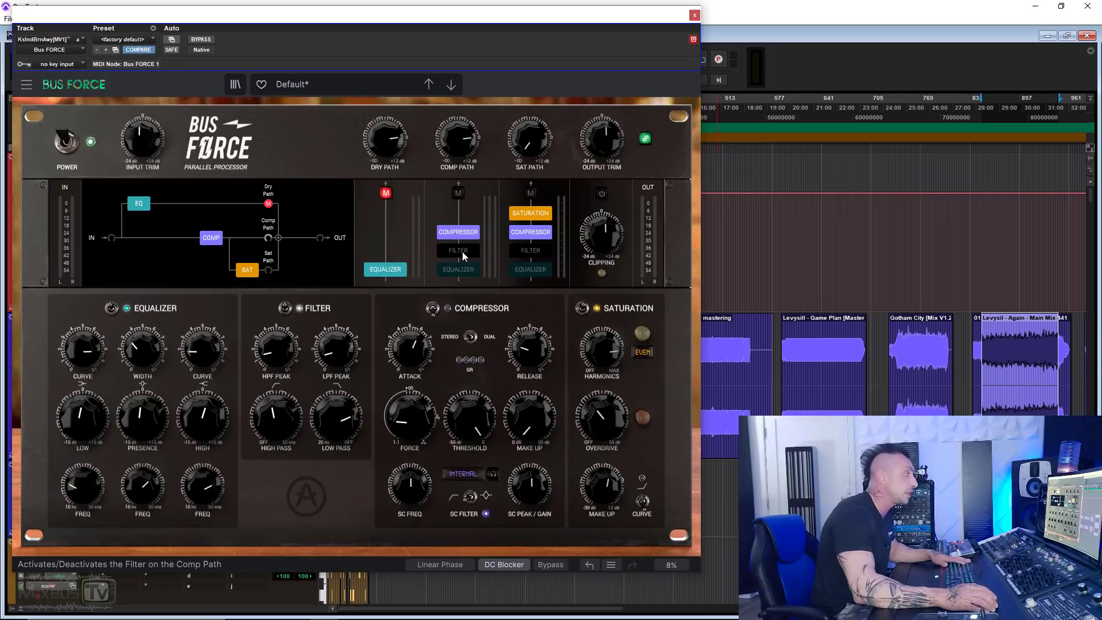
pyautogui.click(464, 252)
pyautogui.click(461, 271)
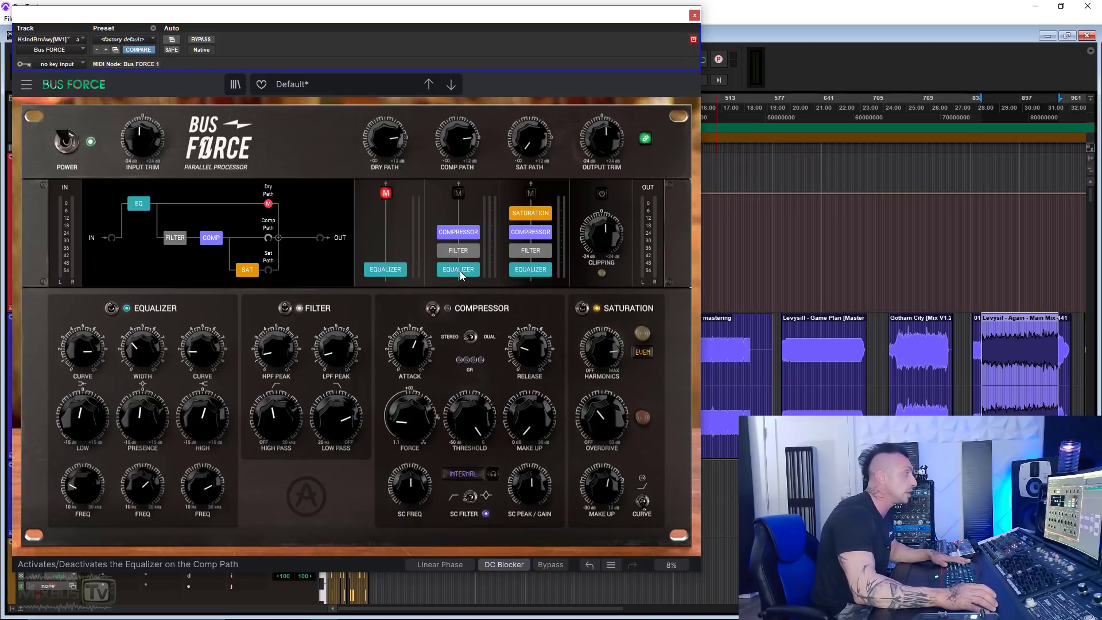
pyautogui.click(461, 271)
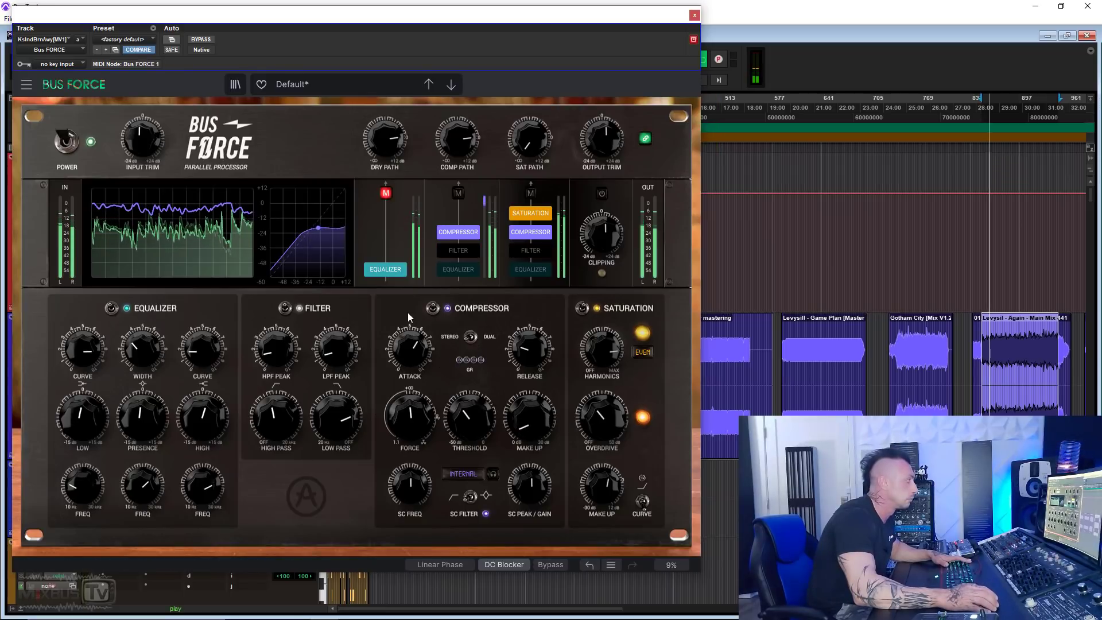
# Compare the sound with the compressor off and on during playback, and slightly lower the side-chain filter peak.
pyautogui.click(433, 308)
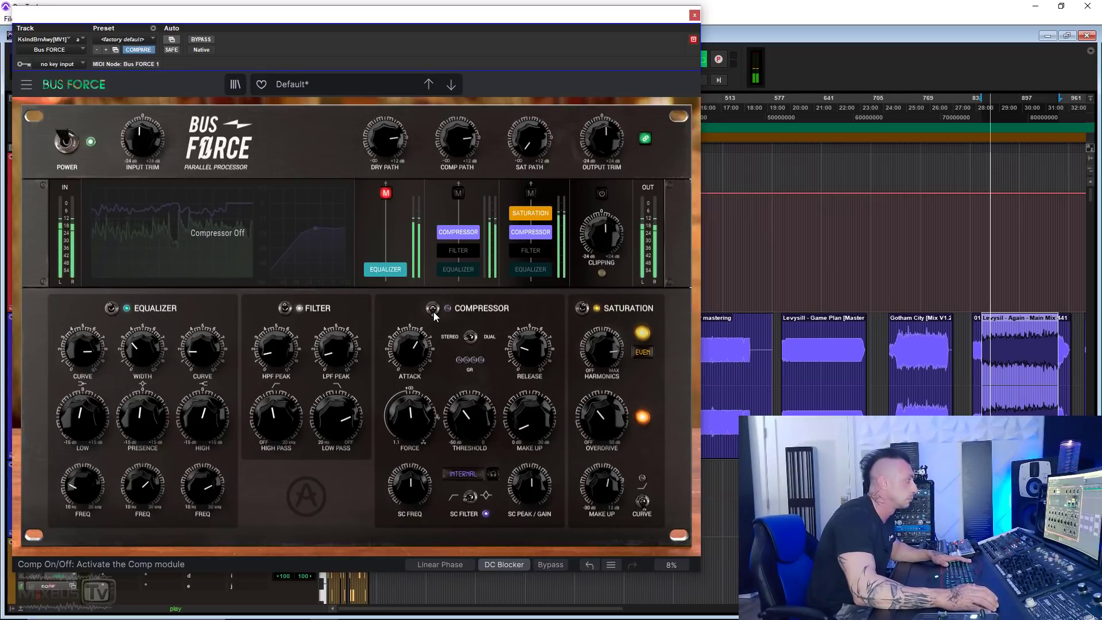
pyautogui.click(433, 308)
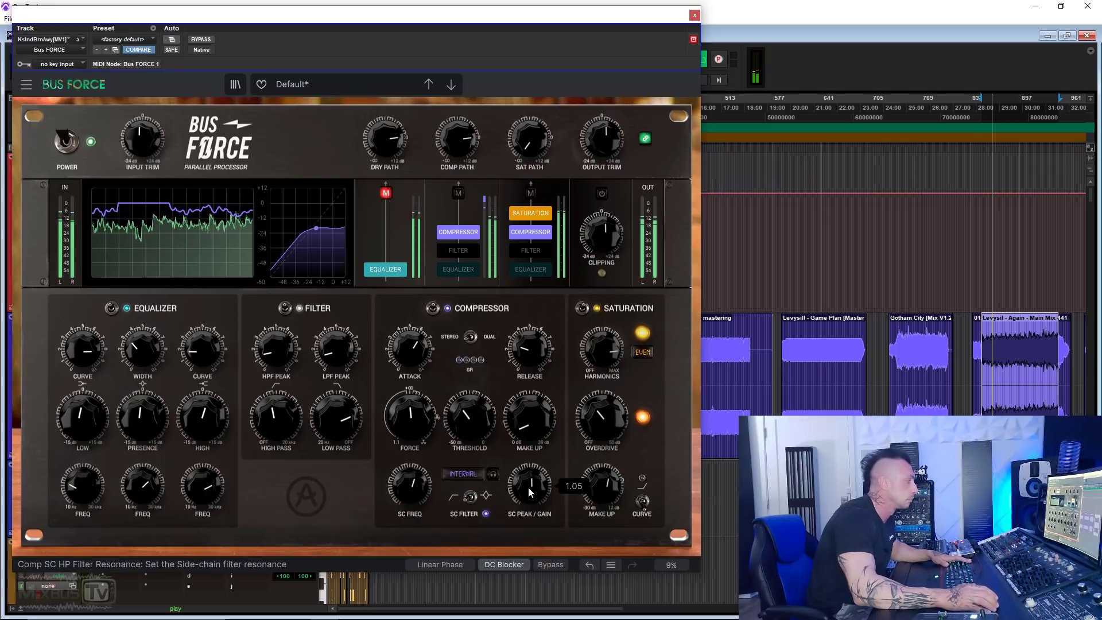
pyautogui.moveTo(529, 486); pyautogui.dragTo(529, 488)
# Set the compressor's threshold to about -37.8 dB, release to about 12.4 ms and make-up to about 7.75 dB, and stop playback.
pyautogui.moveTo(473, 429); pyautogui.dragTo(472, 450)
pyautogui.moveTo(522, 353); pyautogui.dragTo(522, 364)
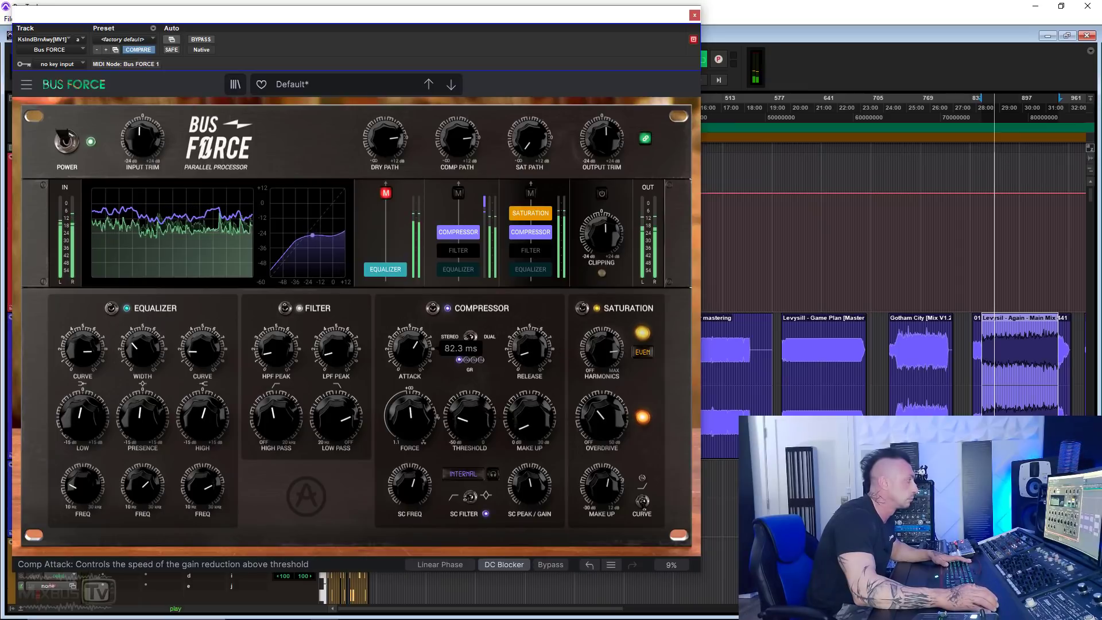
pyautogui.moveTo(522, 418); pyautogui.dragTo(522, 412)
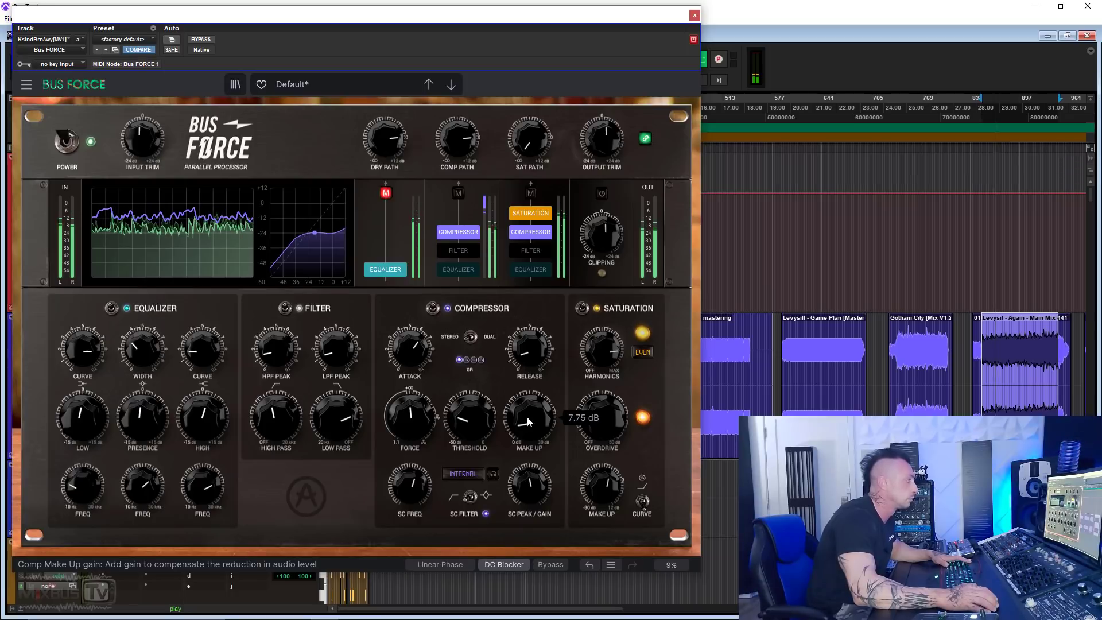
pyautogui.press('space')
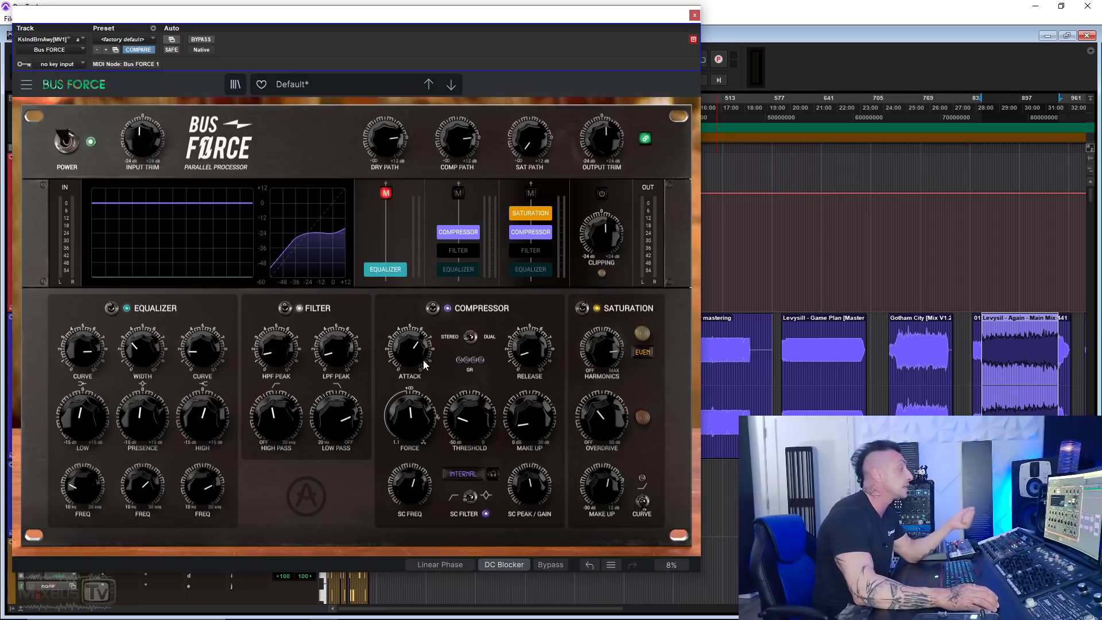
pyautogui.moveTo(540, 357)
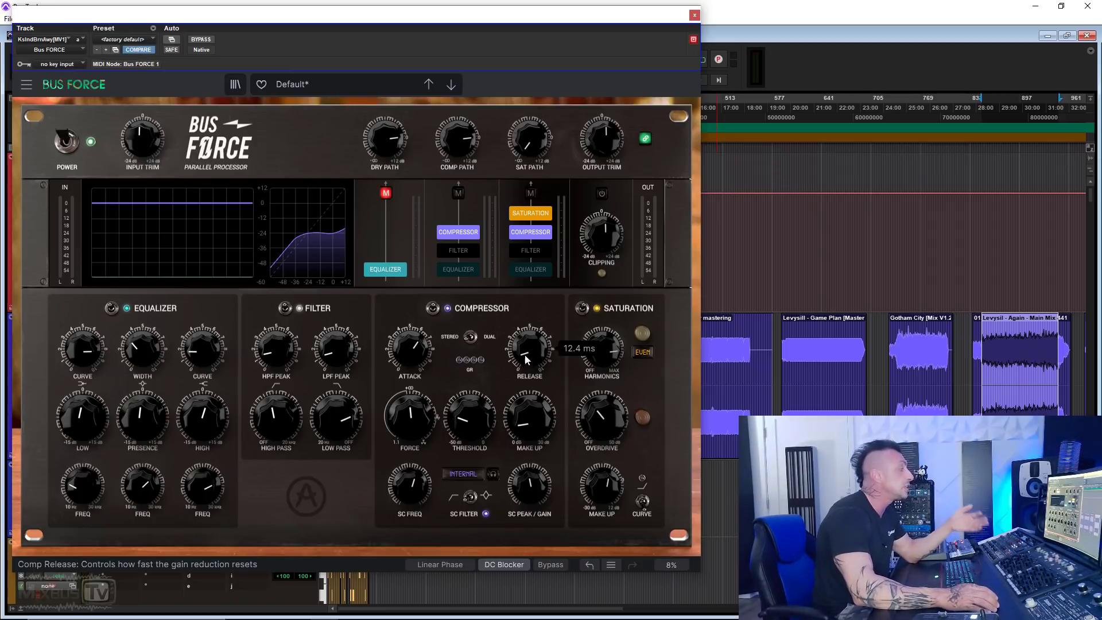
pyautogui.moveTo(425, 420)
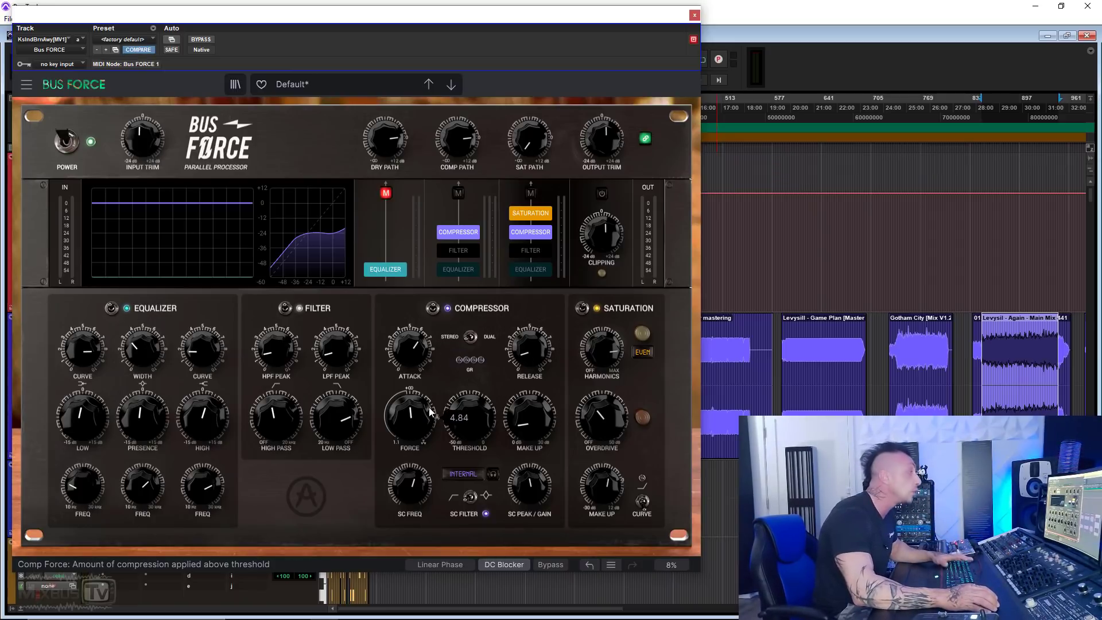
pyautogui.moveTo(453, 397)
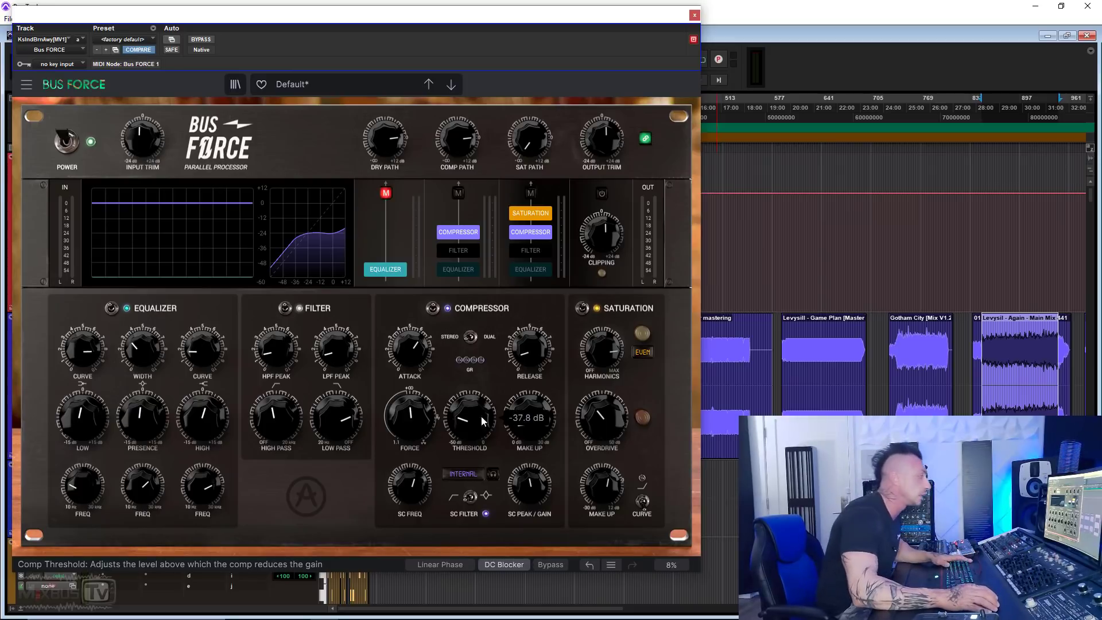
# Raise the compressor's make-up gain to about 8.77 dB while the track plays, and stop playback.
pyautogui.press('space')
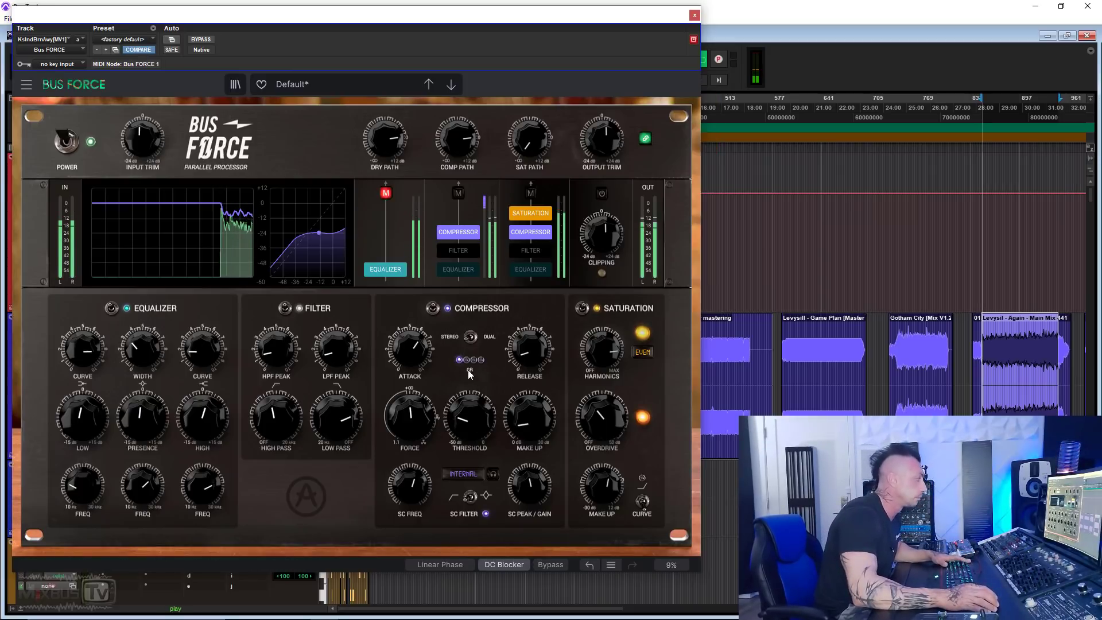
pyautogui.moveTo(526, 425)
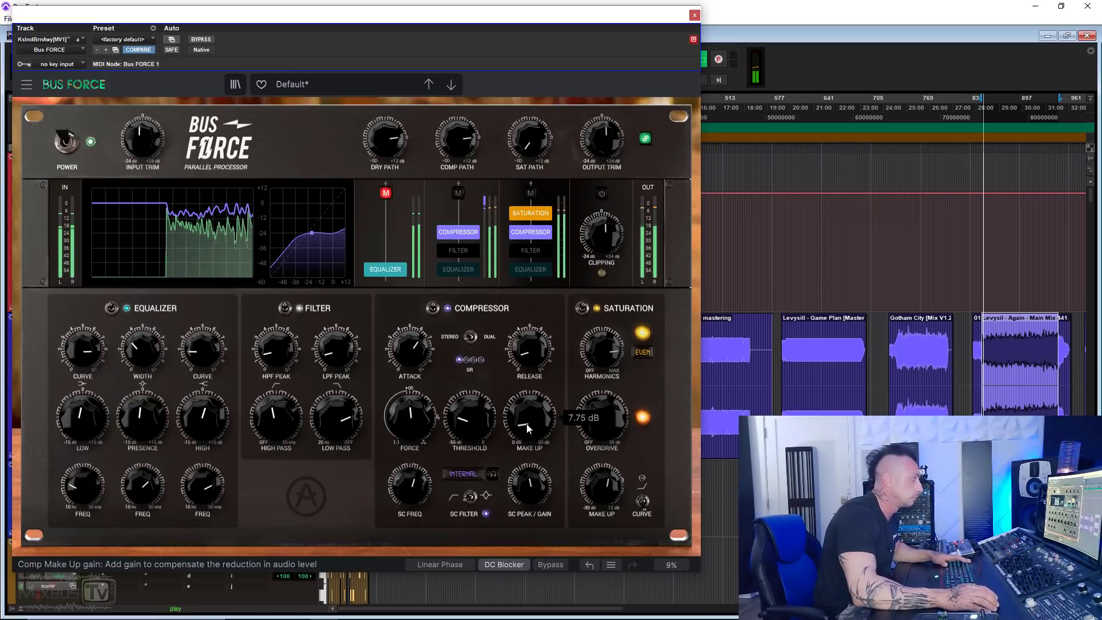
pyautogui.moveTo(527, 424); pyautogui.dragTo(525, 423)
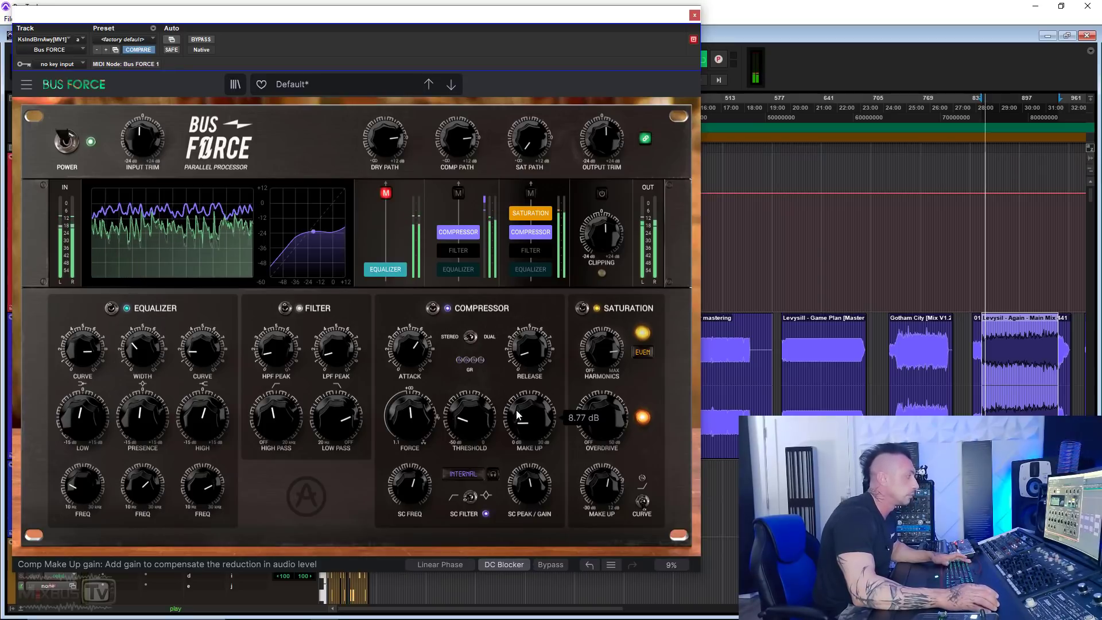
pyautogui.press('space')
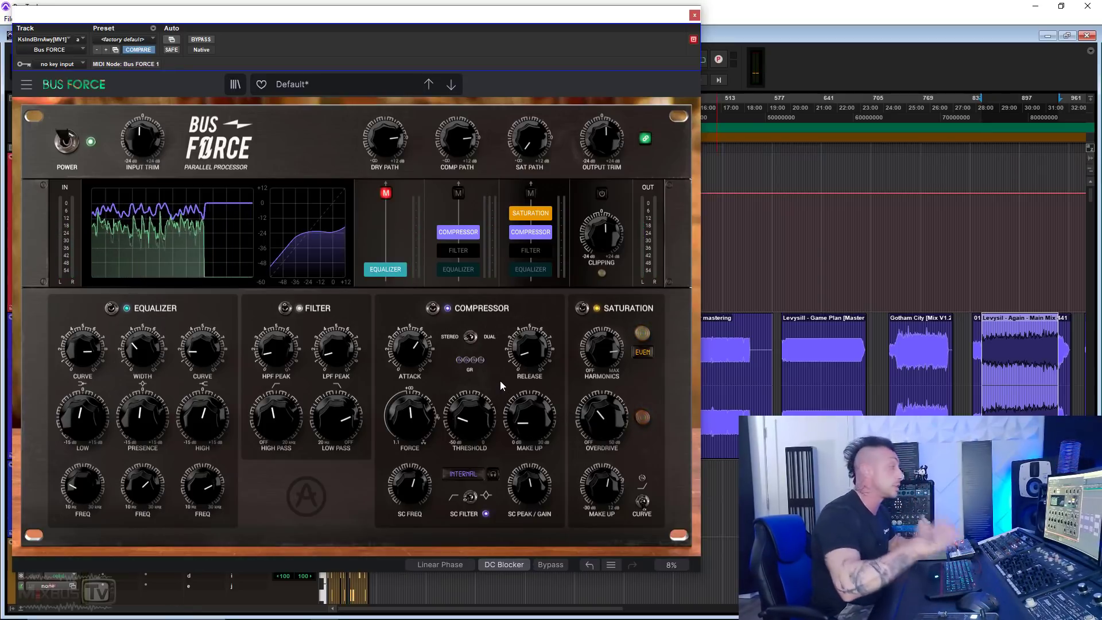
# Unmute the dry path and blend in the comp path and the sat path during playback.
pyautogui.click(385, 193)
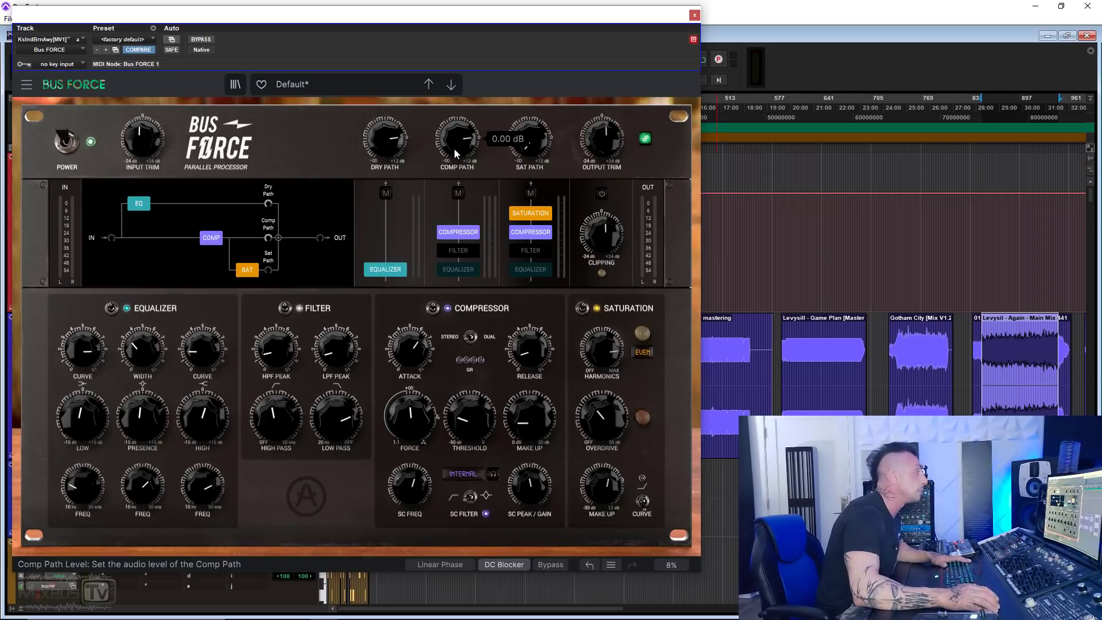
pyautogui.press('space')
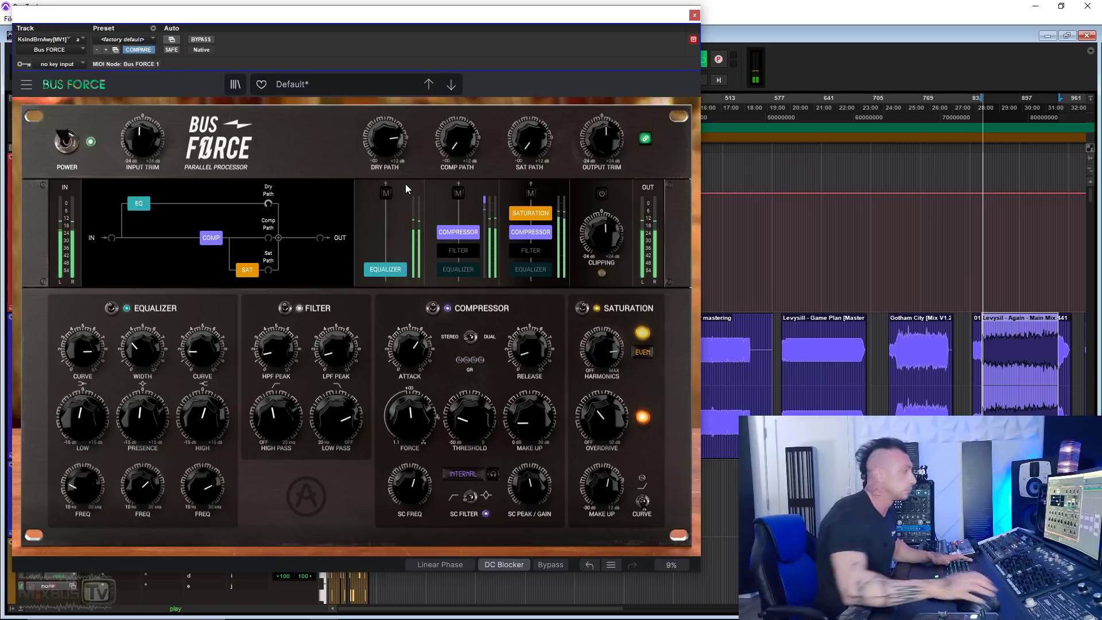
pyautogui.moveTo(457, 139); pyautogui.dragTo(457, 131)
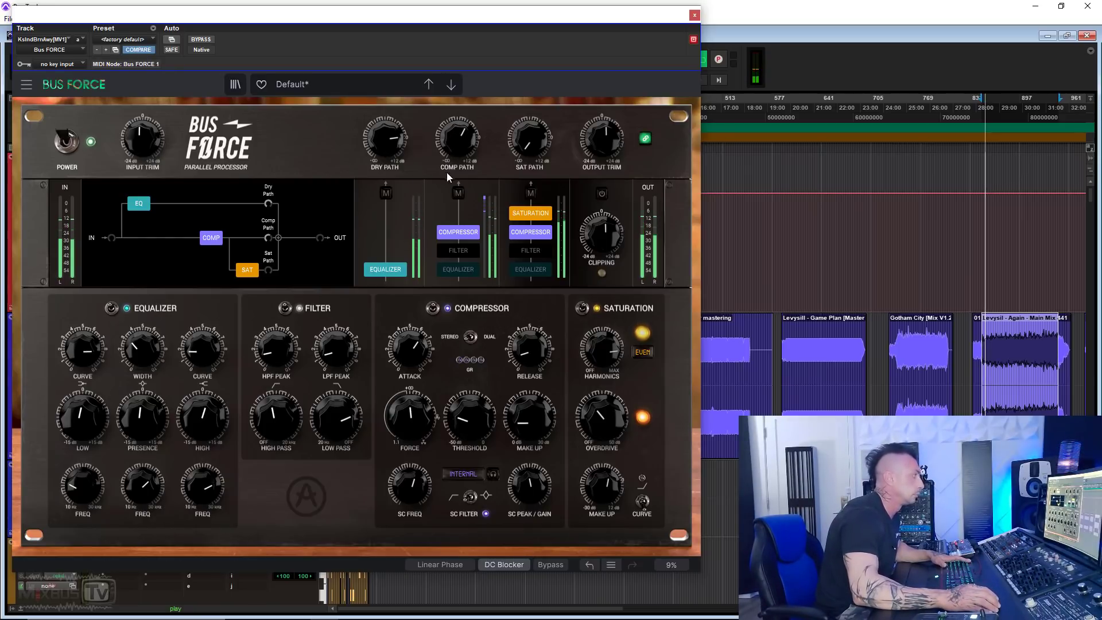
pyautogui.moveTo(527, 158); pyautogui.dragTo(526, 152)
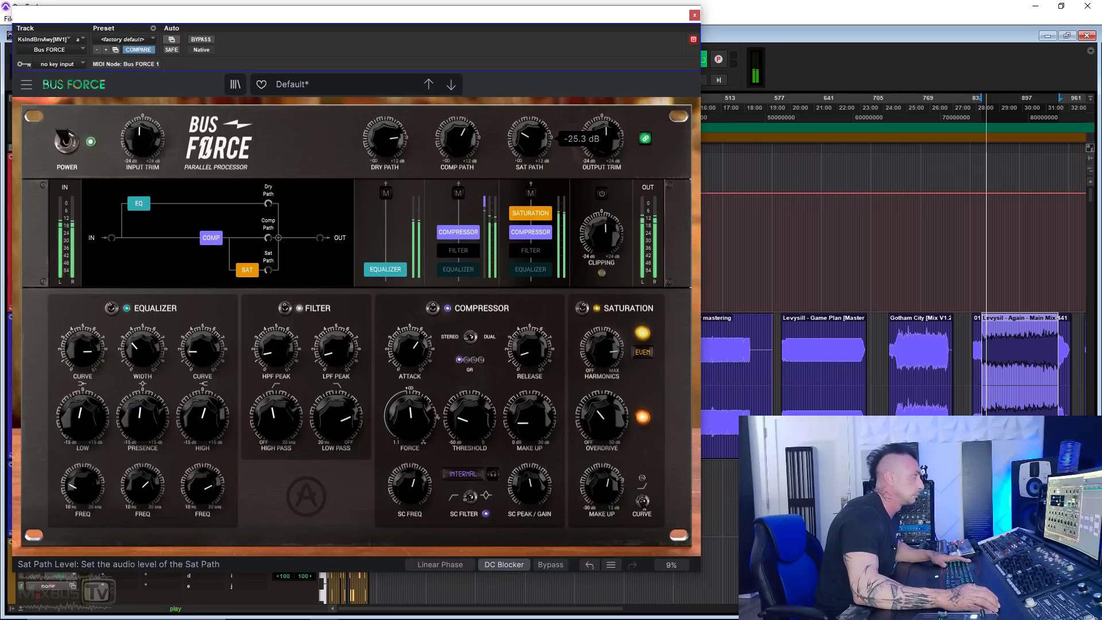
# Compare the parallel blend with the Bus FORCE effect bypassed and active, and stop playback.
pyautogui.click(200, 39)
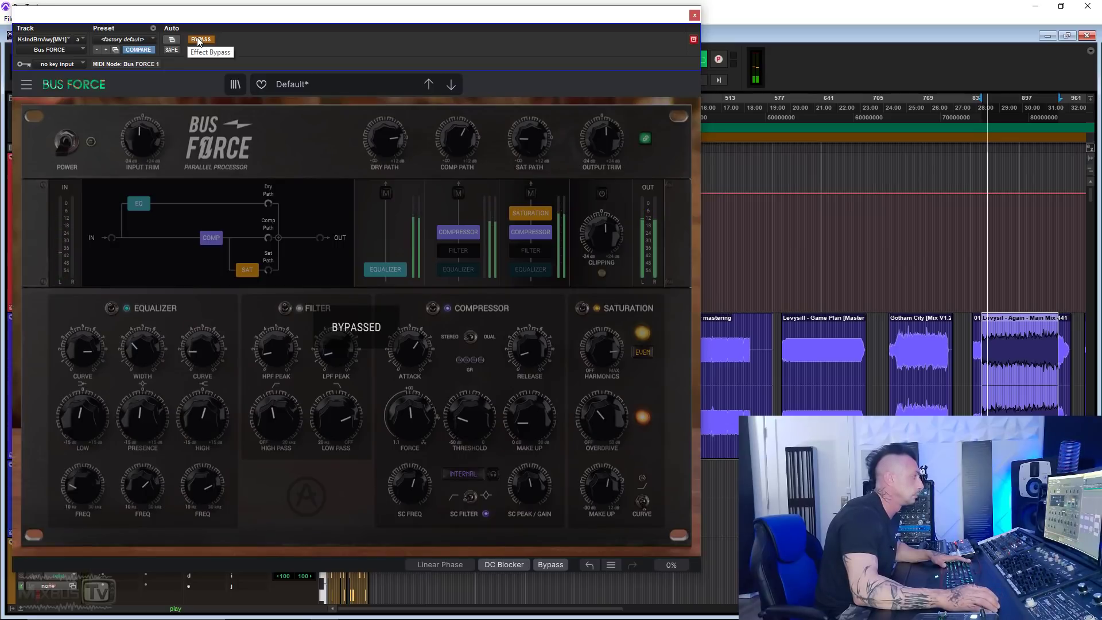
pyautogui.click(201, 39)
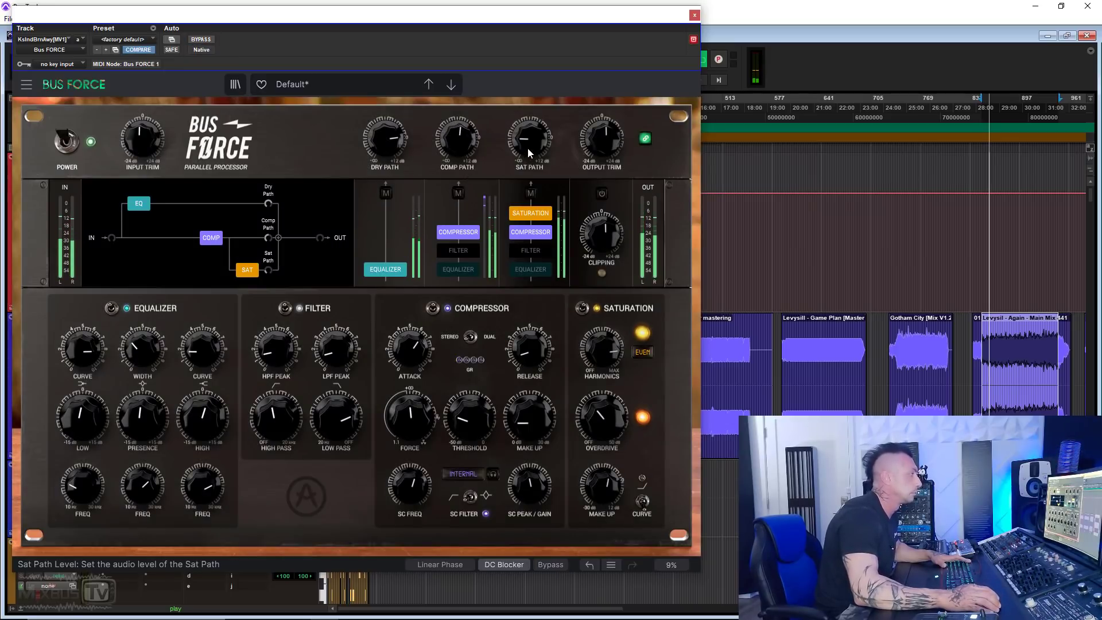
pyautogui.click(208, 42)
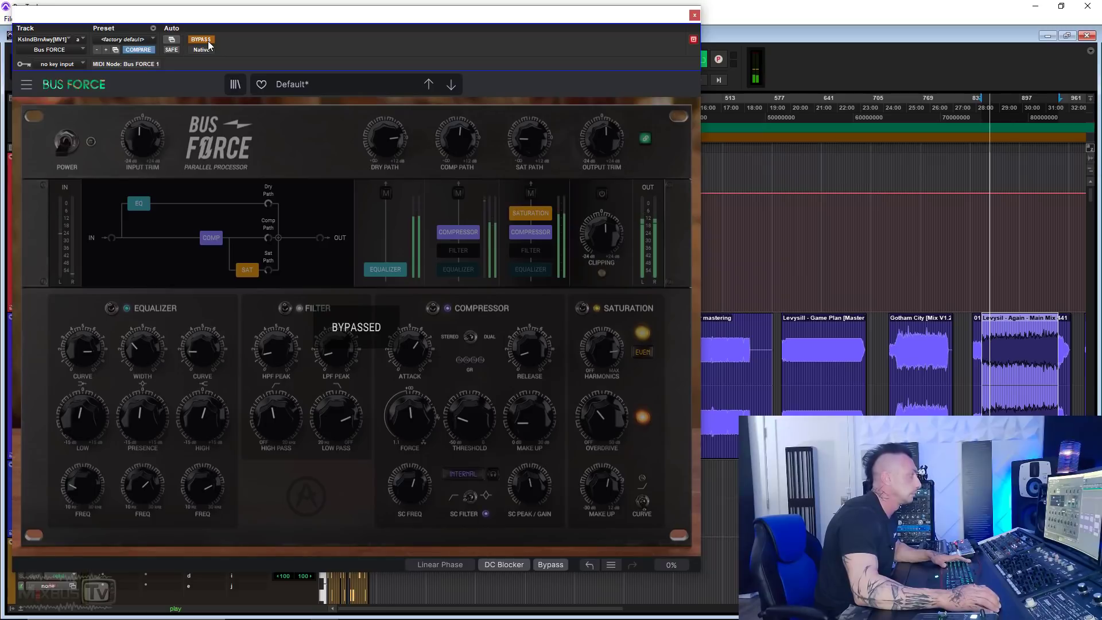
pyautogui.click(205, 41)
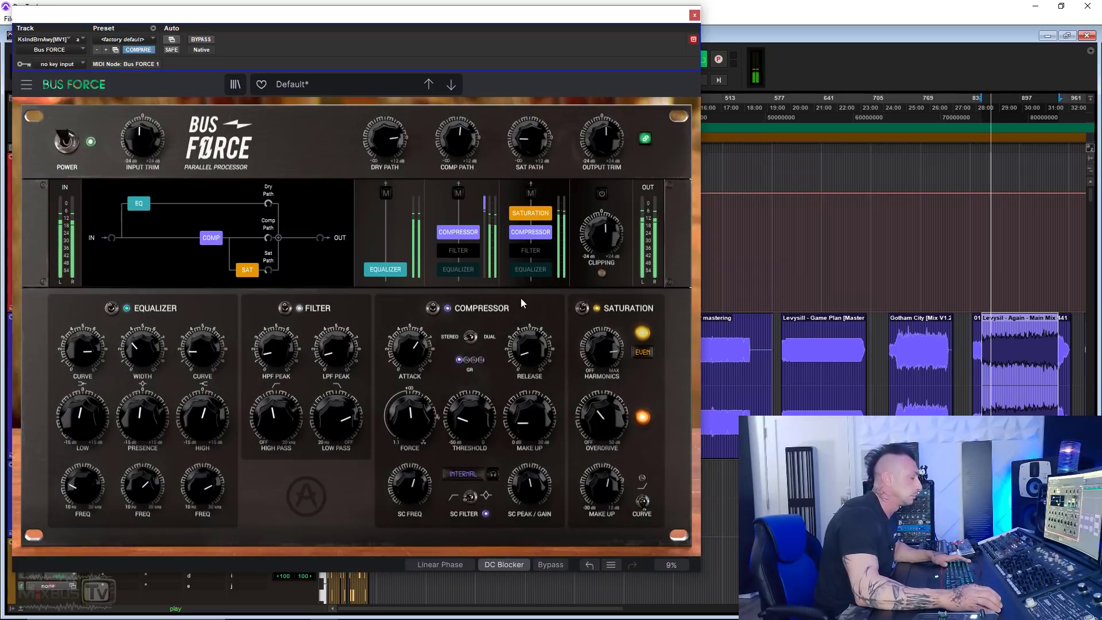
pyautogui.press('space')
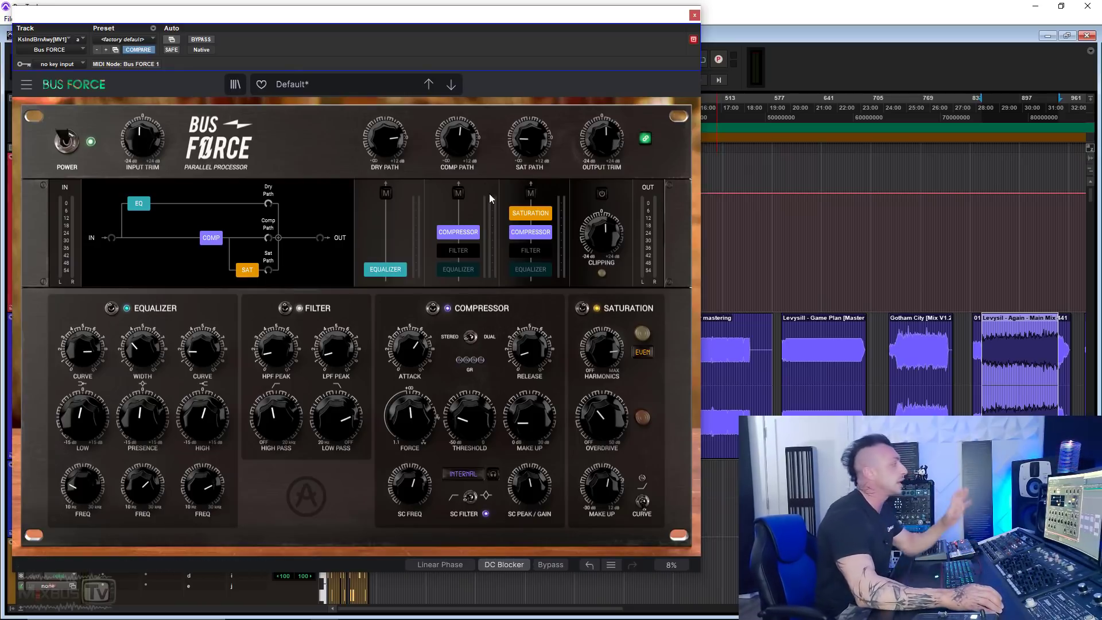
# Point out the DC blocker and choose Minimum Phase as Bus FORCE's anti-aliasing mode.
pyautogui.click(504, 565)
pyautogui.moveTo(610, 372)
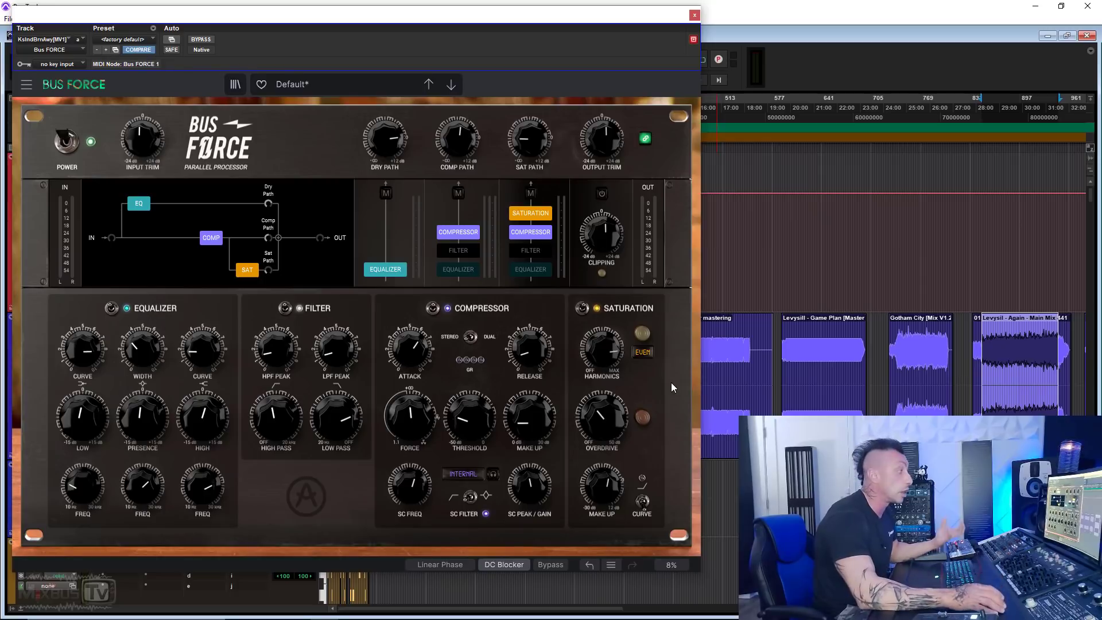
pyautogui.click(440, 564)
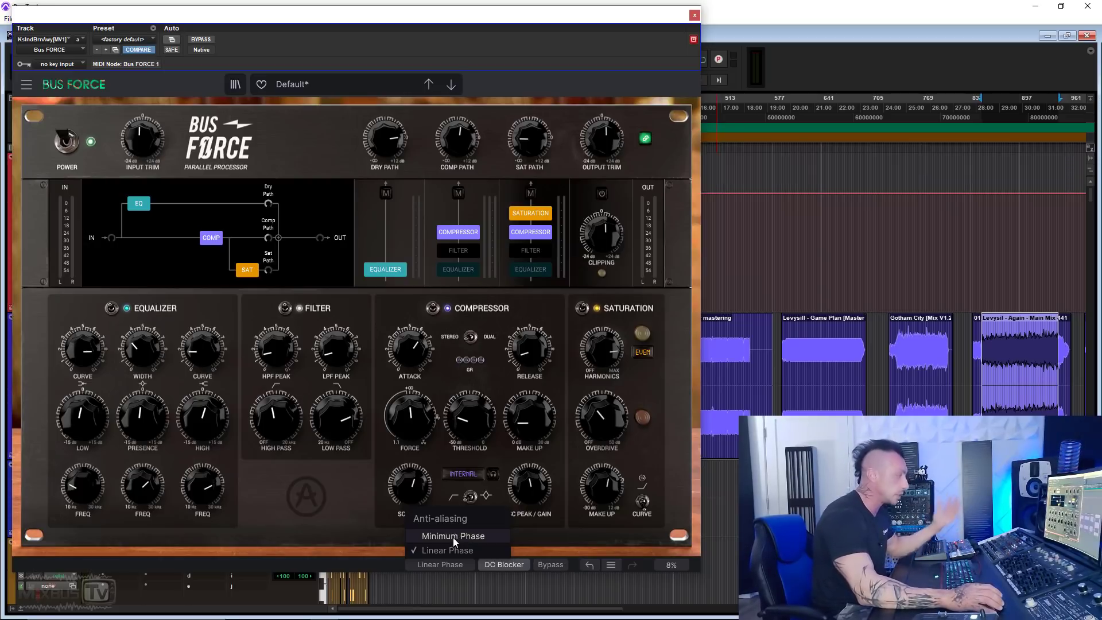
pyautogui.click(450, 536)
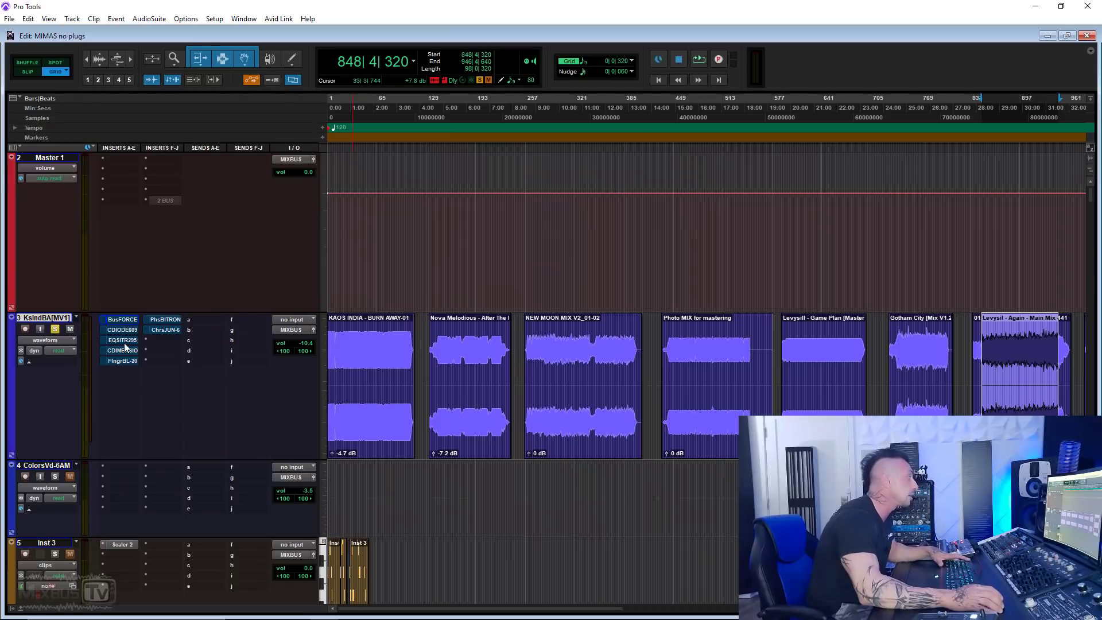
# Open EQ SITRAL-295 on the mix track, take it out of bypass and show its visualizer.
pyautogui.click(122, 346)
pyautogui.click(123, 340)
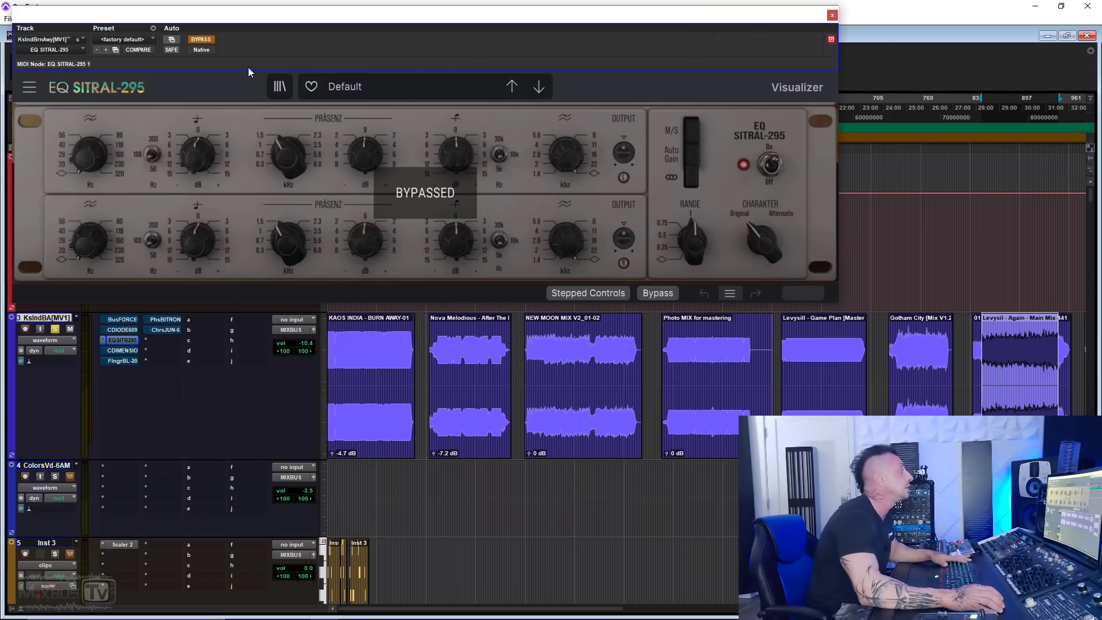
pyautogui.moveTo(283, 18); pyautogui.dragTo(287, 25)
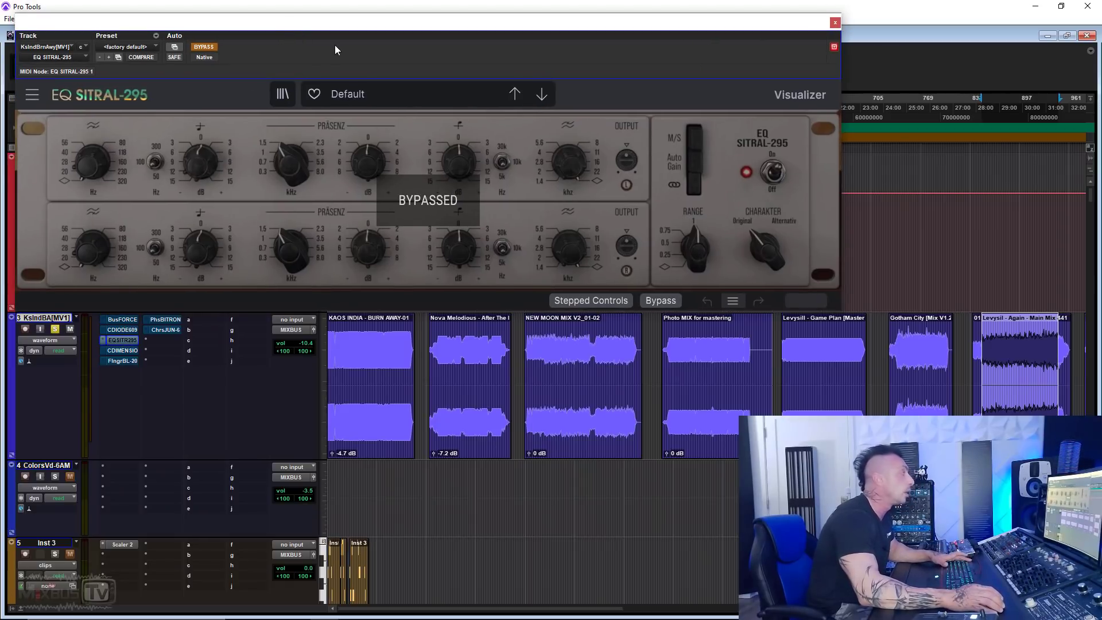
pyautogui.click(205, 47)
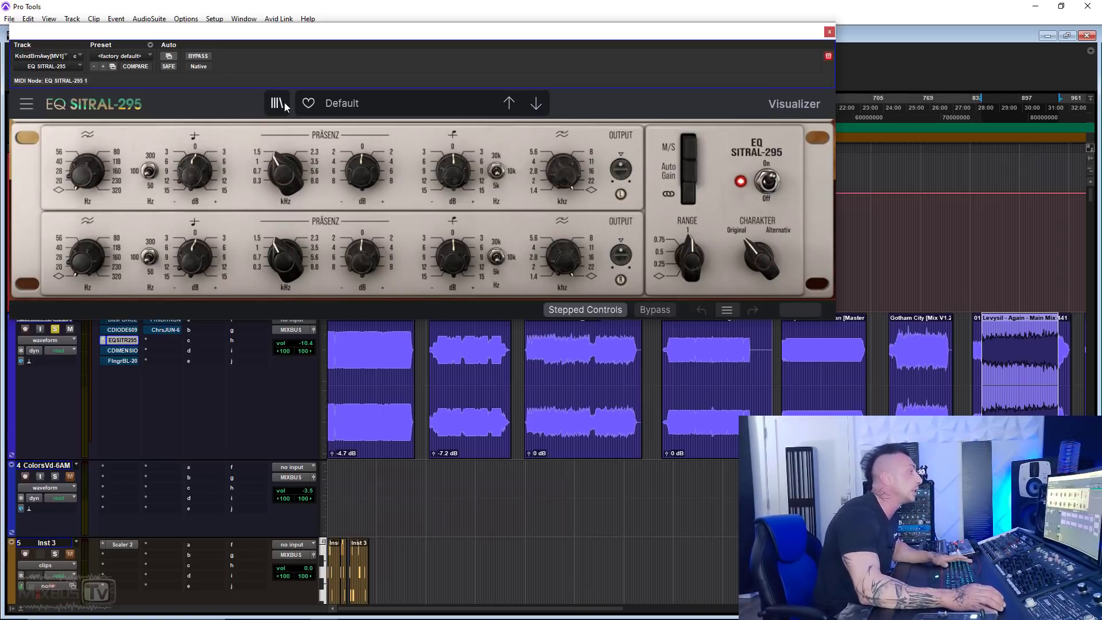
pyautogui.click(790, 109)
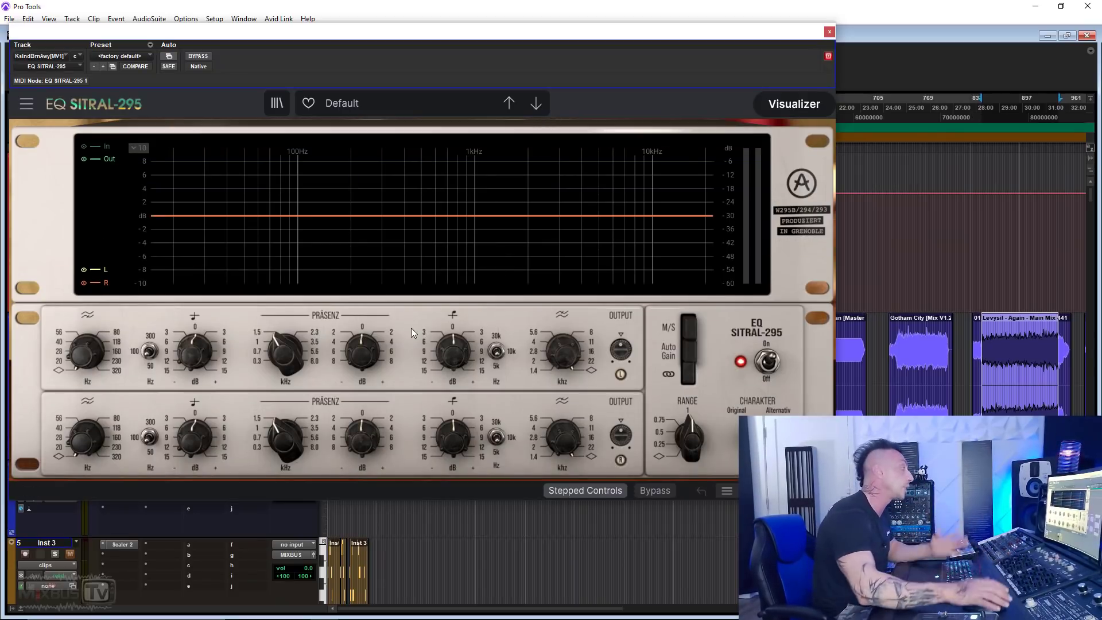
pyautogui.moveTo(432, 30); pyautogui.dragTo(425, 15)
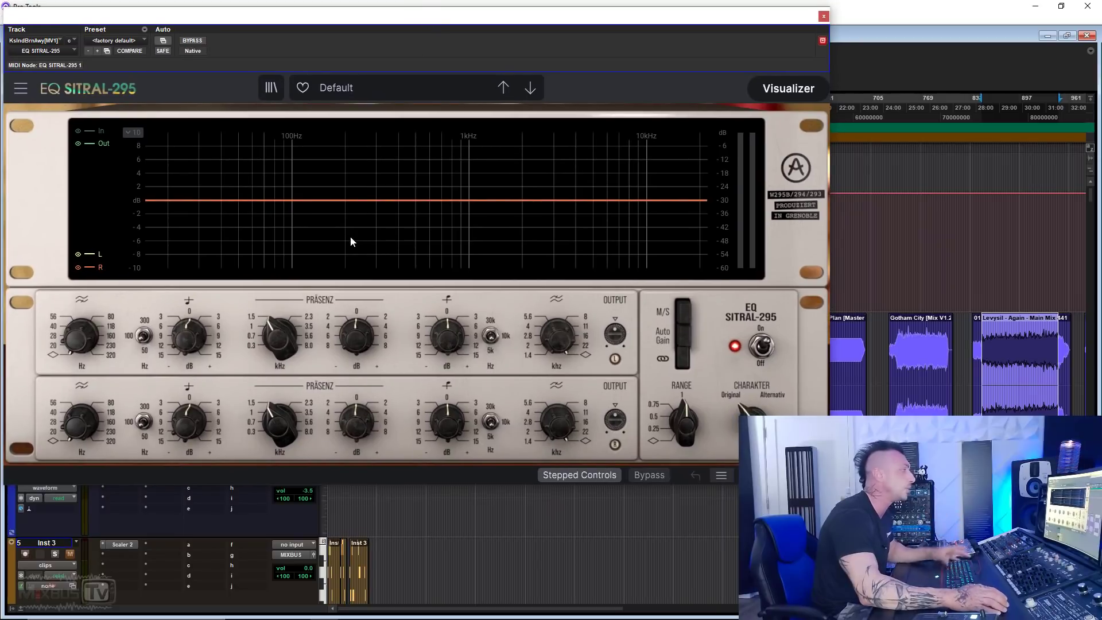
# During playback, boost channel 1's high shelf by 6 dB, set its low-pass to 16000 Hz, and compare with the EQ bypassed.
pyautogui.press('space')
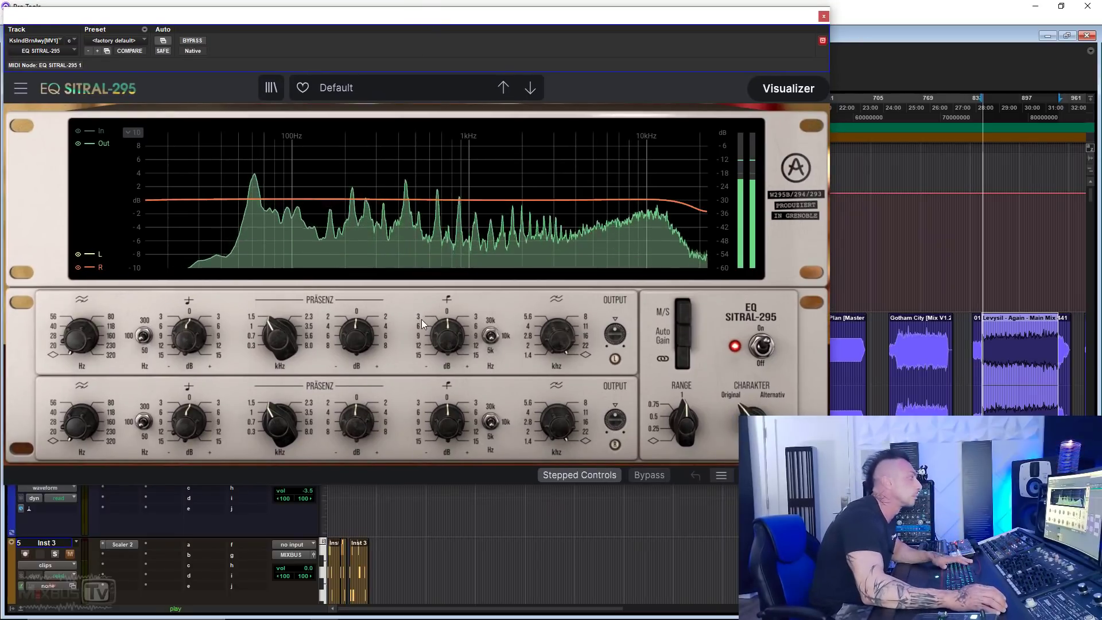
pyautogui.moveTo(559, 339); pyautogui.dragTo(559, 348)
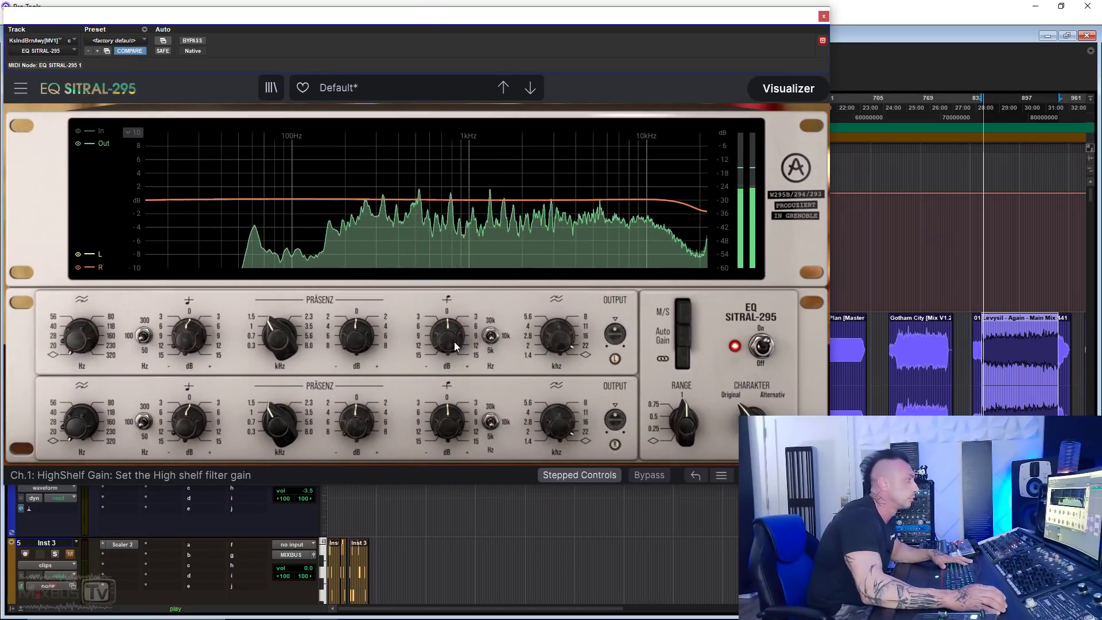
pyautogui.moveTo(453, 342); pyautogui.dragTo(453, 327)
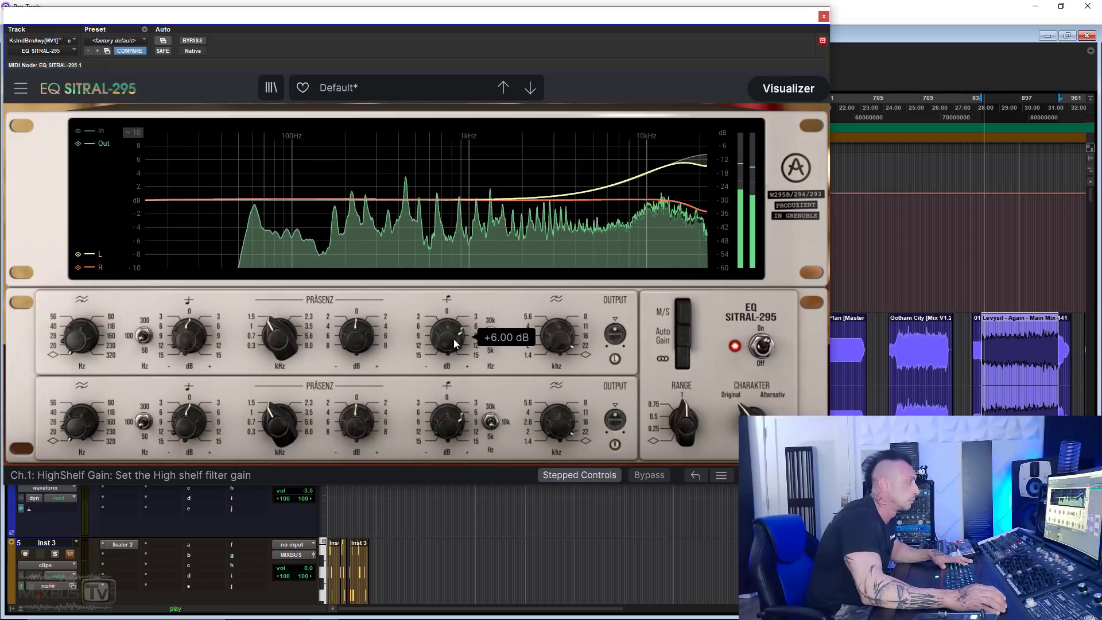
pyautogui.moveTo(565, 344); pyautogui.dragTo(565, 352)
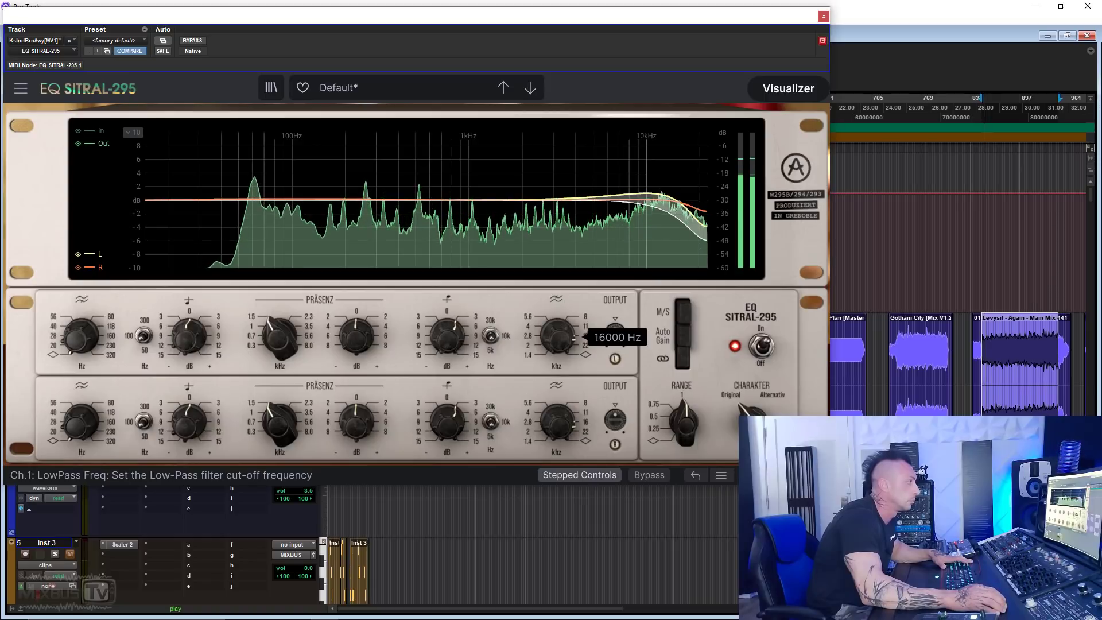
pyautogui.moveTo(479, 345); pyautogui.dragTo(480, 330)
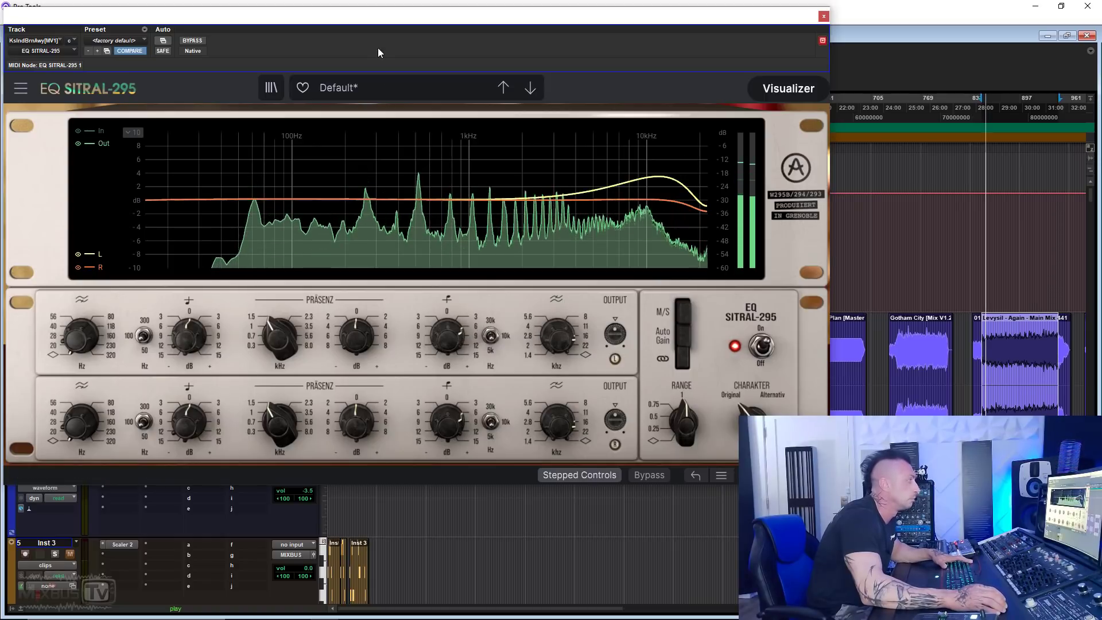
pyautogui.click(201, 41)
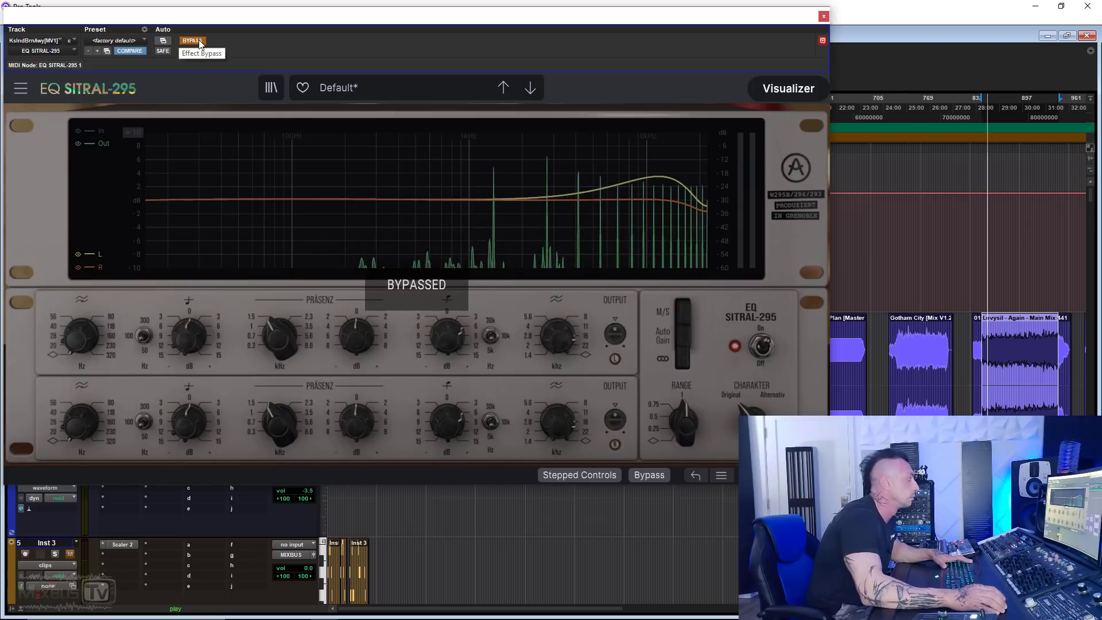
pyautogui.click(193, 40)
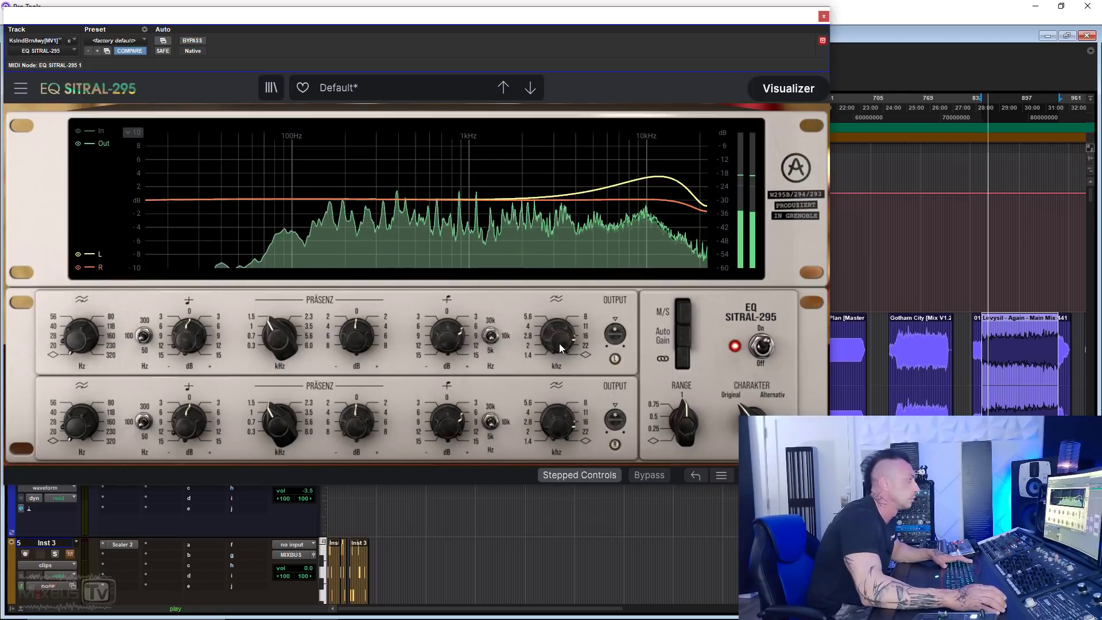
# Set channel 1's high-shelf gain to +9 dB and lower its low-pass cut-off to 8000 Hz.
pyautogui.moveTo(560, 344)
pyautogui.moveTo(559, 340)
pyautogui.mouseDown()
pyautogui.moveTo(559, 360)
pyautogui.moveTo(559, 349)
pyautogui.mouseUp()
pyautogui.moveTo(458, 338); pyautogui.dragTo(491, 348)
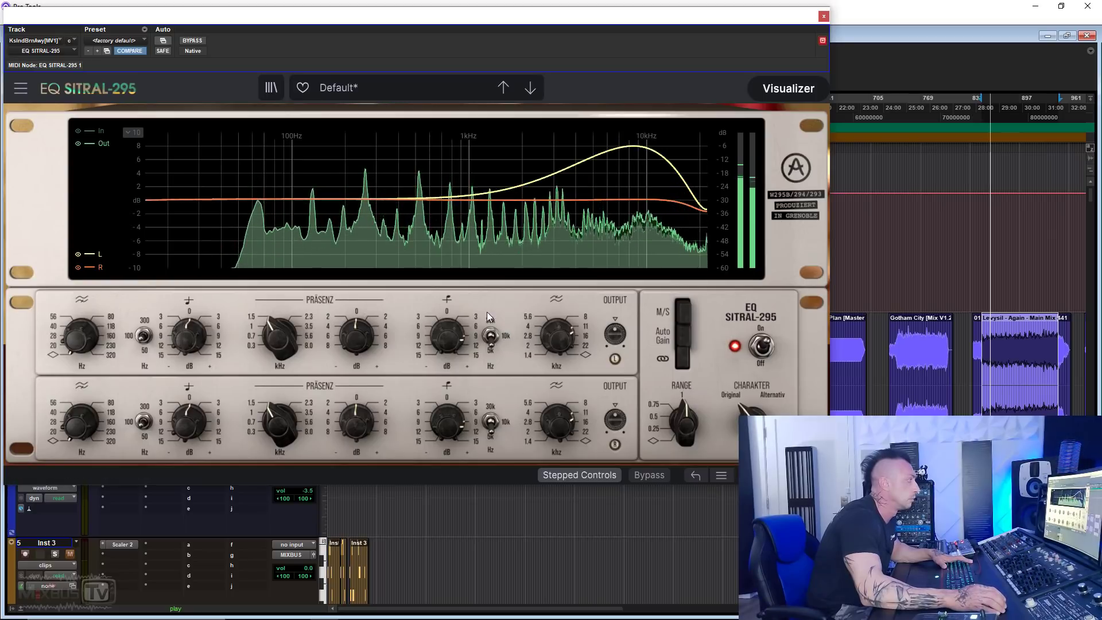
pyautogui.moveTo(458, 337); pyautogui.dragTo(458, 347)
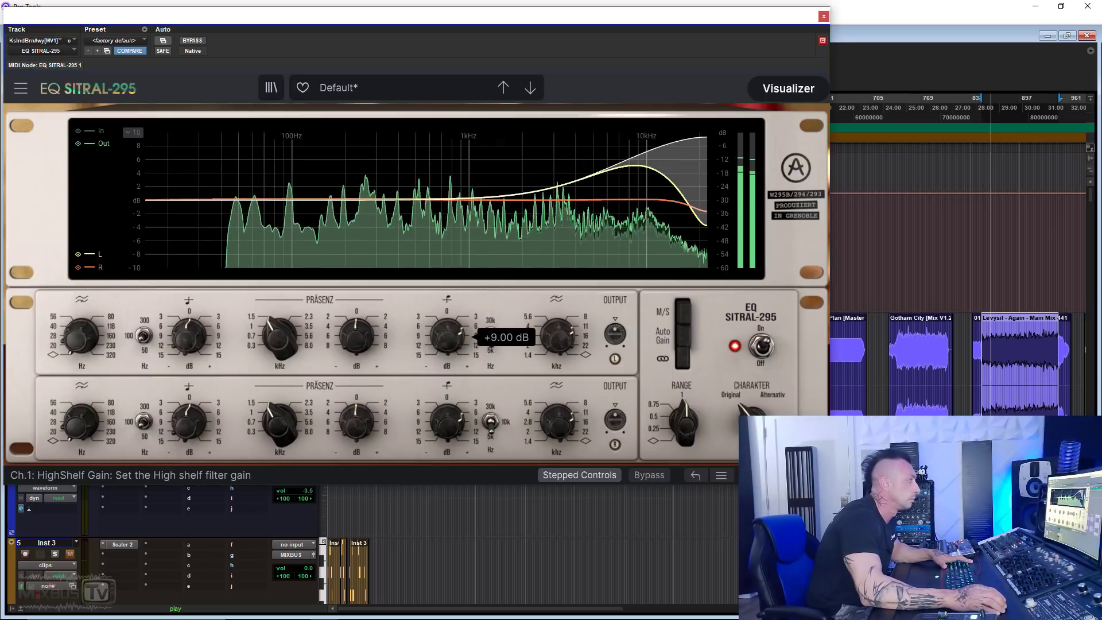
pyautogui.moveTo(567, 346); pyautogui.dragTo(567, 358)
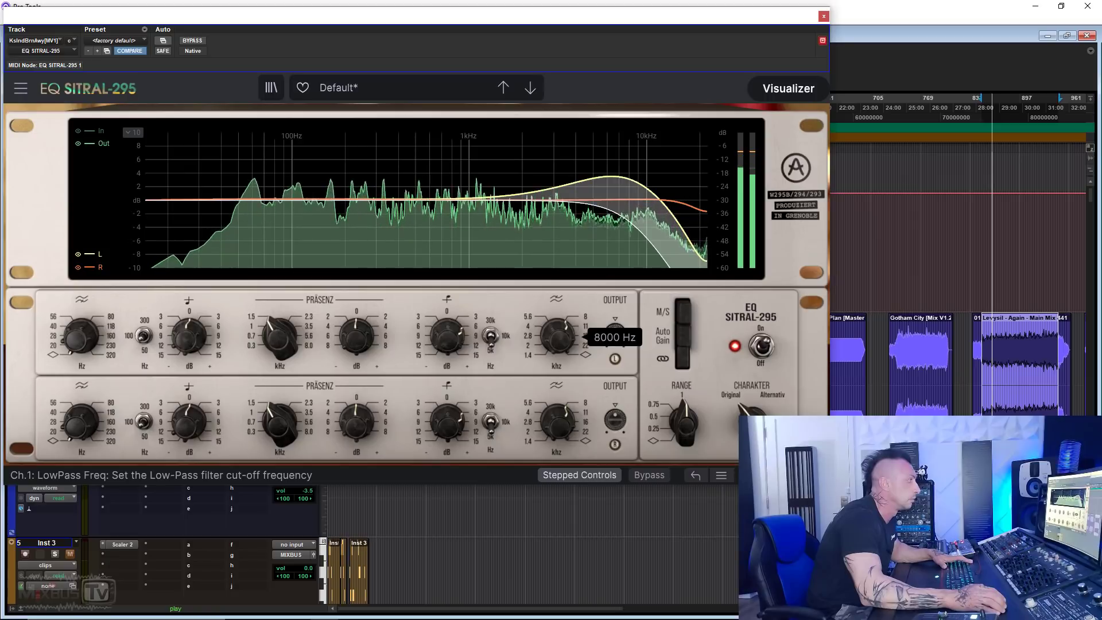
# Compare the 8000 Hz low-pass and high-shelf setting with EQ SITRAL-295 bypassed and active.
pyautogui.click(194, 40)
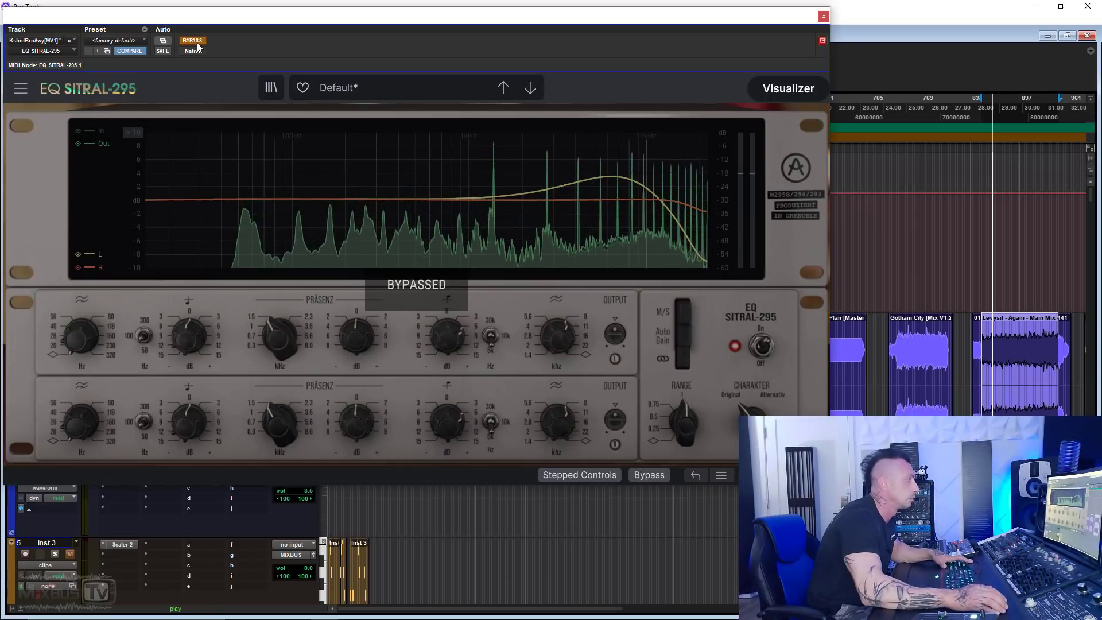
pyautogui.click(193, 41)
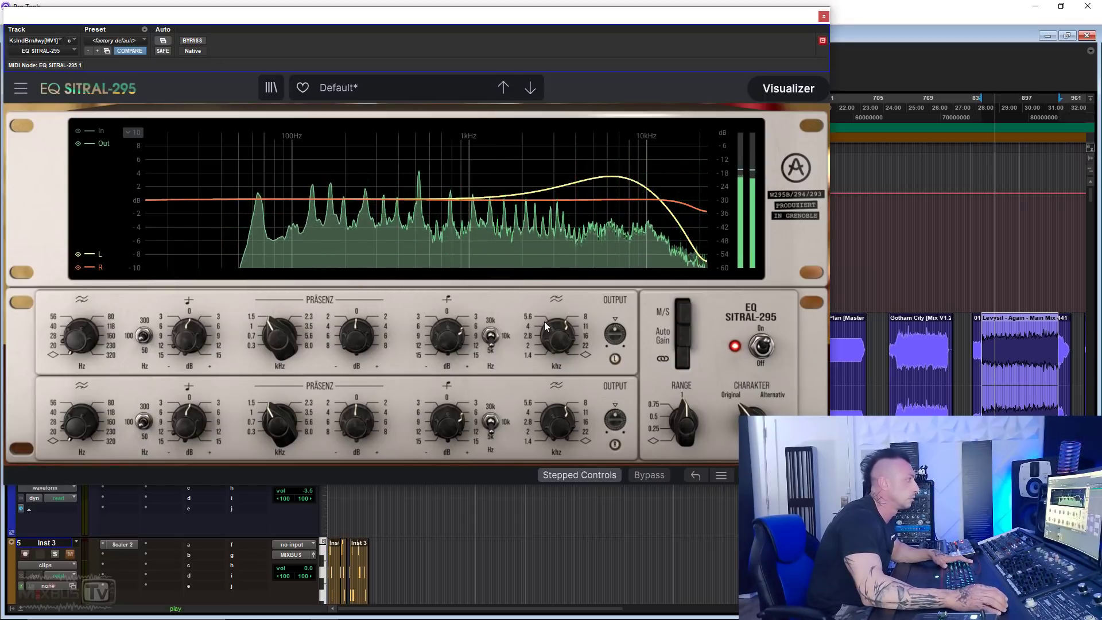
pyautogui.click(191, 41)
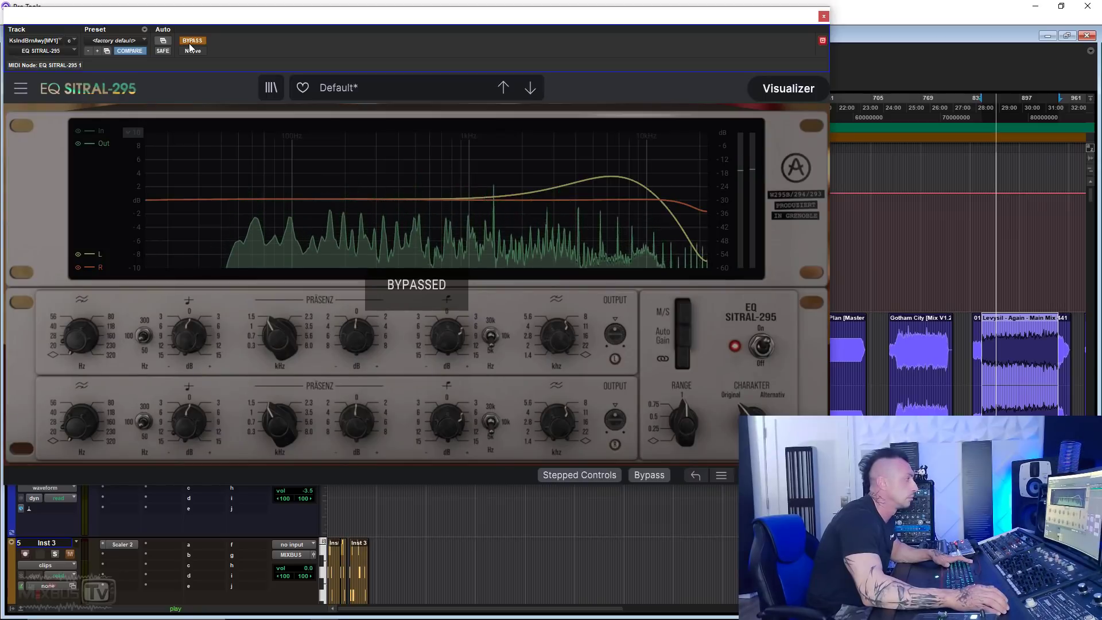
pyautogui.click(191, 42)
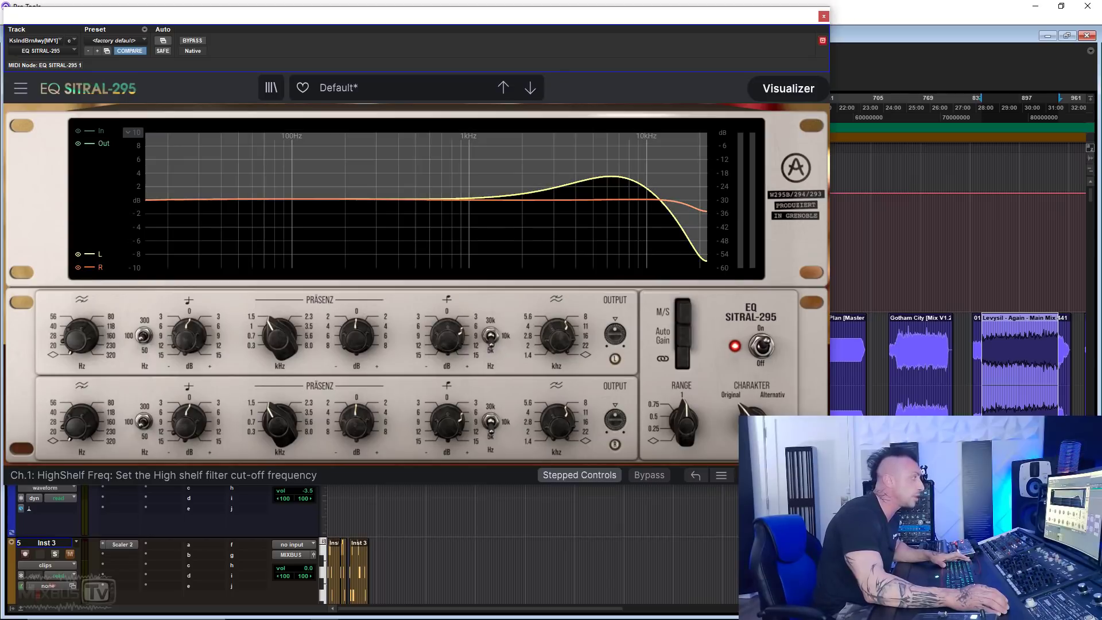
# Switch channel 1's high-shelf frequency and, during playback, raise its bell gain and reset the high-shelf gain and low-pass filter.
pyautogui.click(490, 338)
pyautogui.moveTo(490, 337)
pyautogui.mouseDown()
pyautogui.moveTo(490, 358)
pyautogui.moveTo(490, 347)
pyautogui.mouseUp()
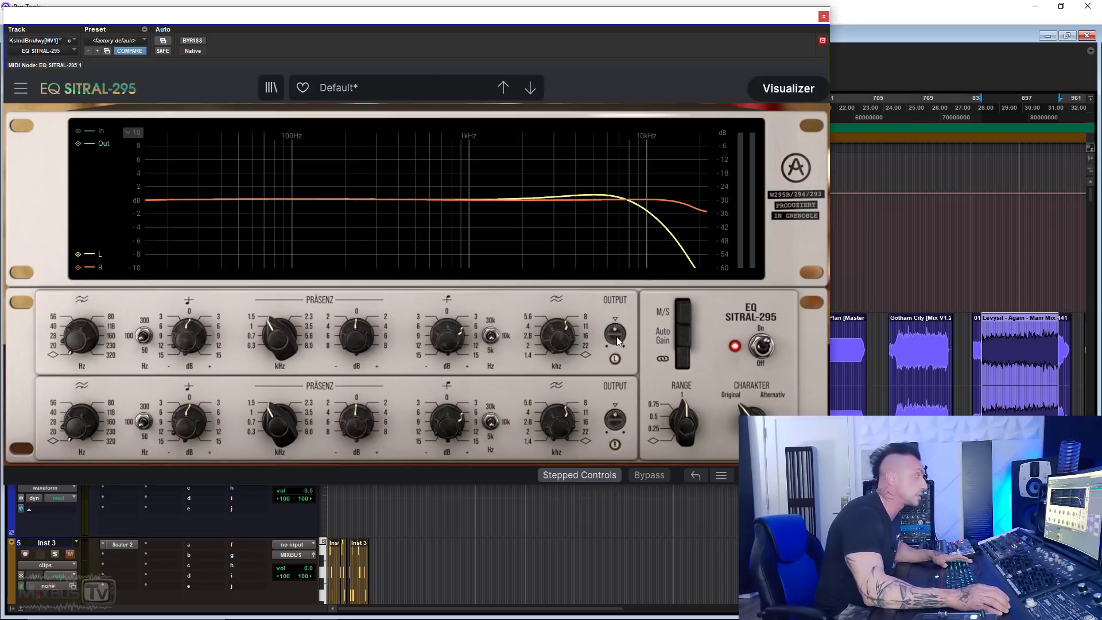
pyautogui.press('space')
pyautogui.moveTo(362, 343); pyautogui.dragTo(362, 328)
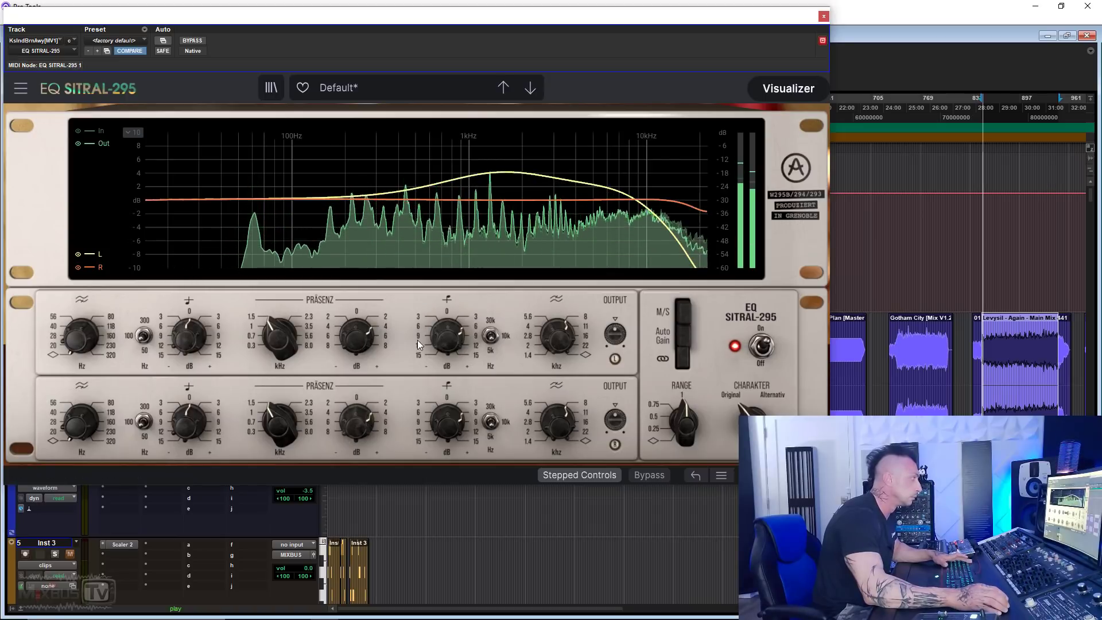
pyautogui.doubleClick(444, 344)
pyautogui.doubleClick(572, 337)
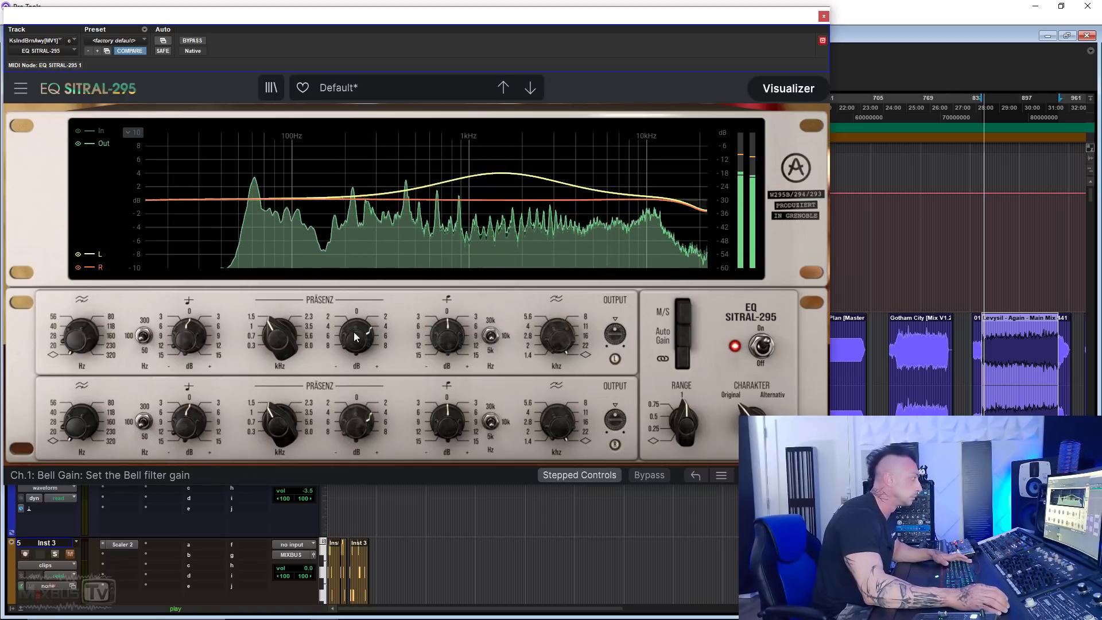
# Boost channel 1's bell by 6 dB, tune it from 8000 Hz to 5600 Hz, and compare with the EQ bypassed.
pyautogui.moveTo(357, 336); pyautogui.dragTo(357, 328)
pyautogui.moveTo(292, 343); pyautogui.dragTo(293, 324)
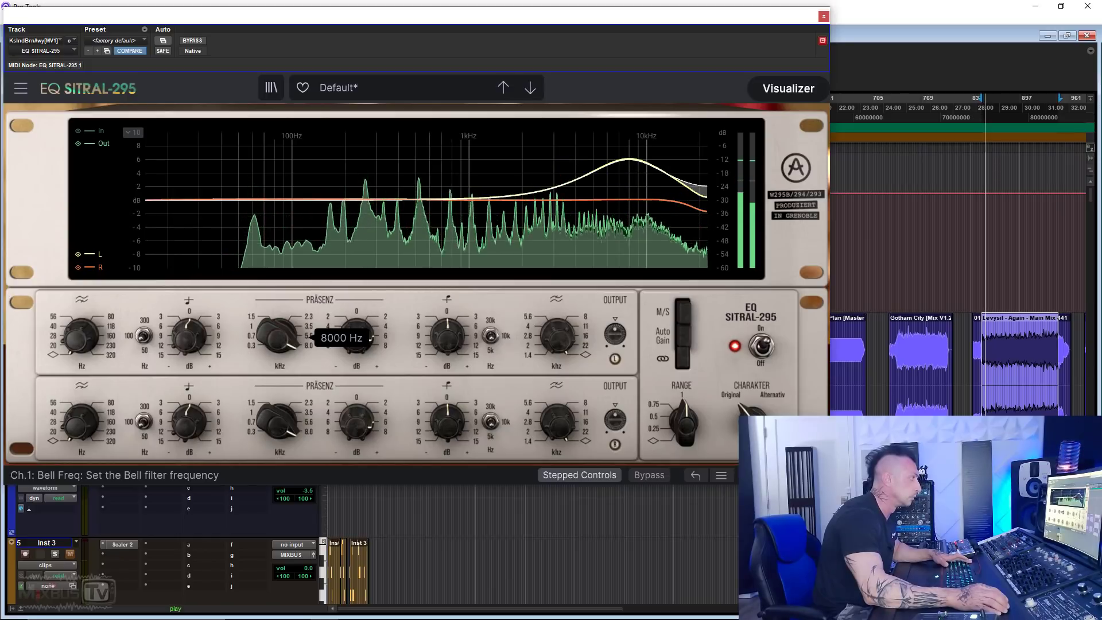
pyautogui.moveTo(292, 324); pyautogui.dragTo(293, 332)
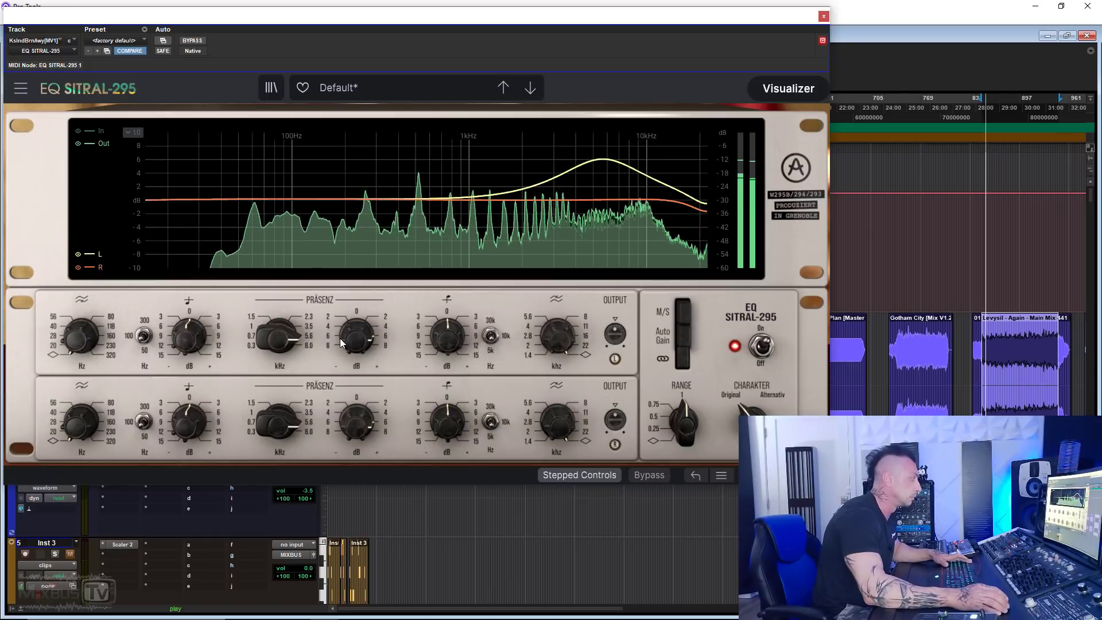
pyautogui.click(193, 41)
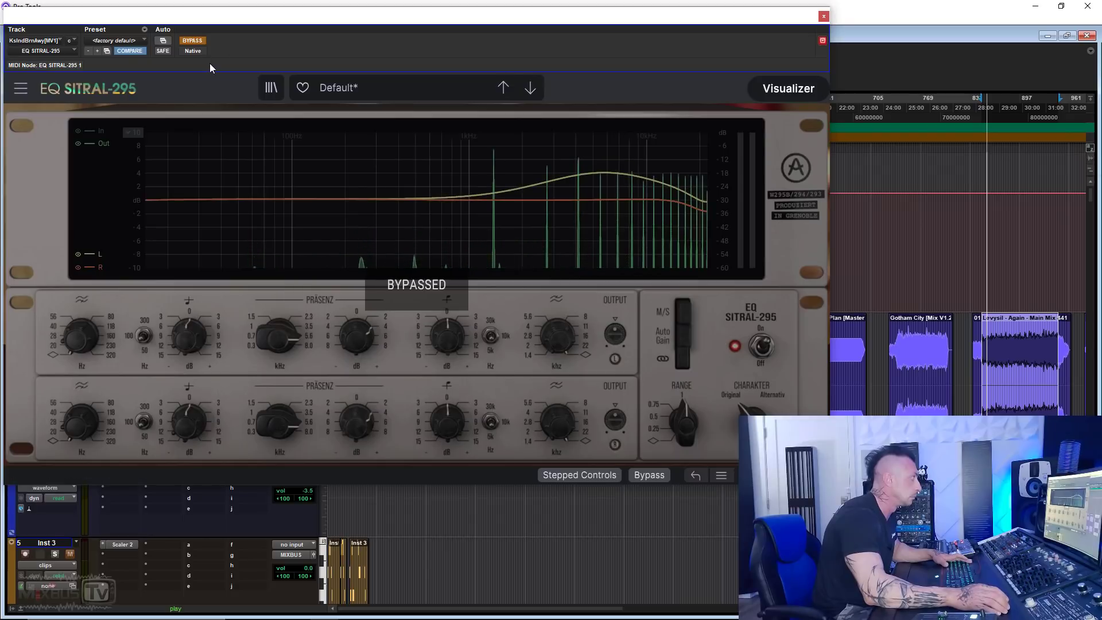
pyautogui.click(193, 40)
# Sweep channel 1's bell up to 8000 Hz with +6 dB gain and compare it with the EQ bypassed.
pyautogui.moveTo(278, 337); pyautogui.dragTo(279, 361)
pyautogui.moveTo(356, 342); pyautogui.dragTo(357, 326)
pyautogui.moveTo(278, 338); pyautogui.dragTo(279, 292)
pyautogui.moveTo(364, 333); pyautogui.dragTo(366, 342)
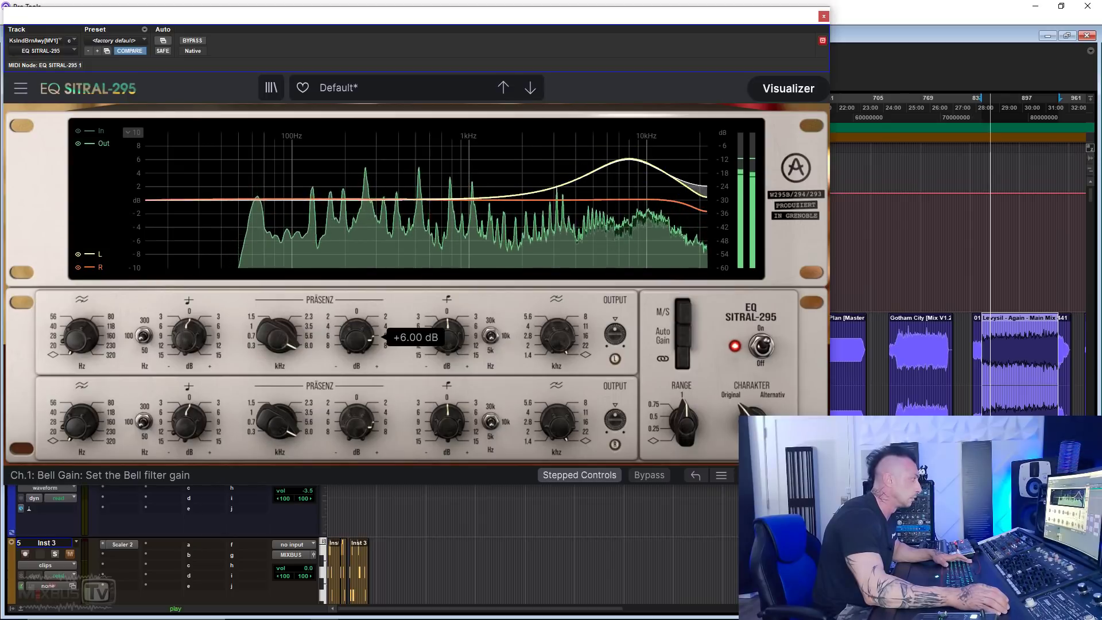
pyautogui.click(192, 40)
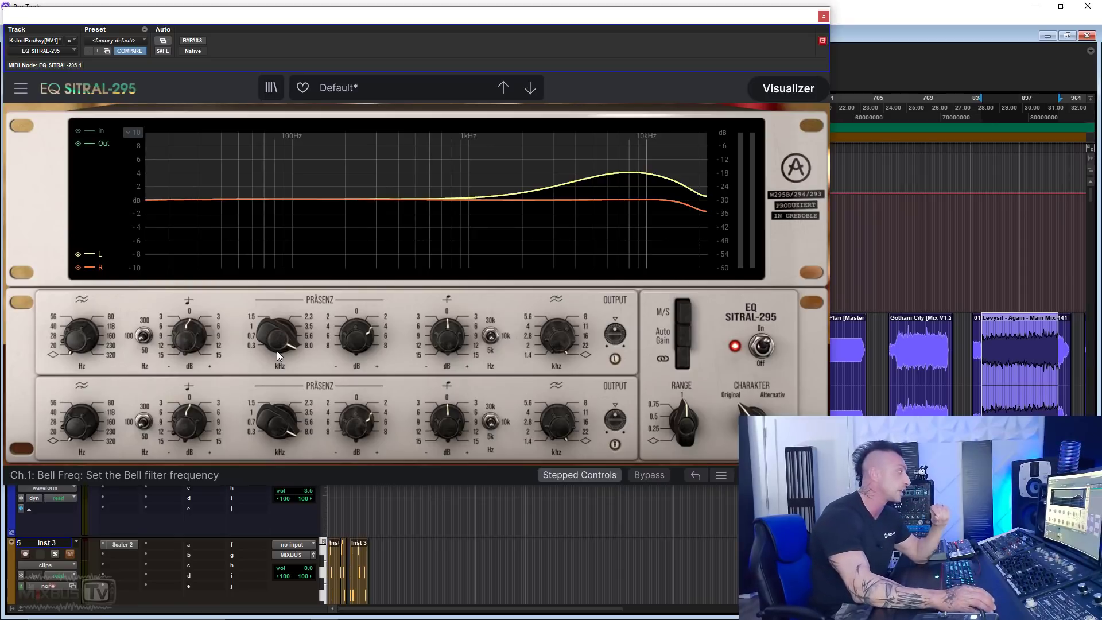
# Set channel 1's bell frequency to 300 Hz, return its gain to 0 dB, and start playback.
pyautogui.moveTo(277, 350); pyautogui.dragTo(277, 399)
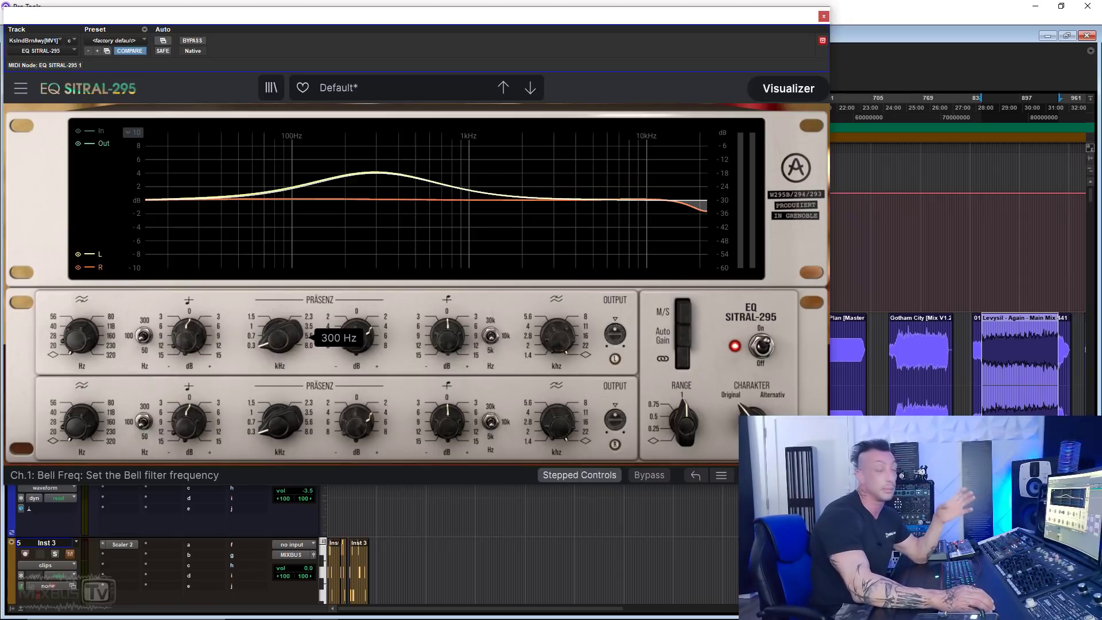
pyautogui.moveTo(278, 342); pyautogui.dragTo(278, 322)
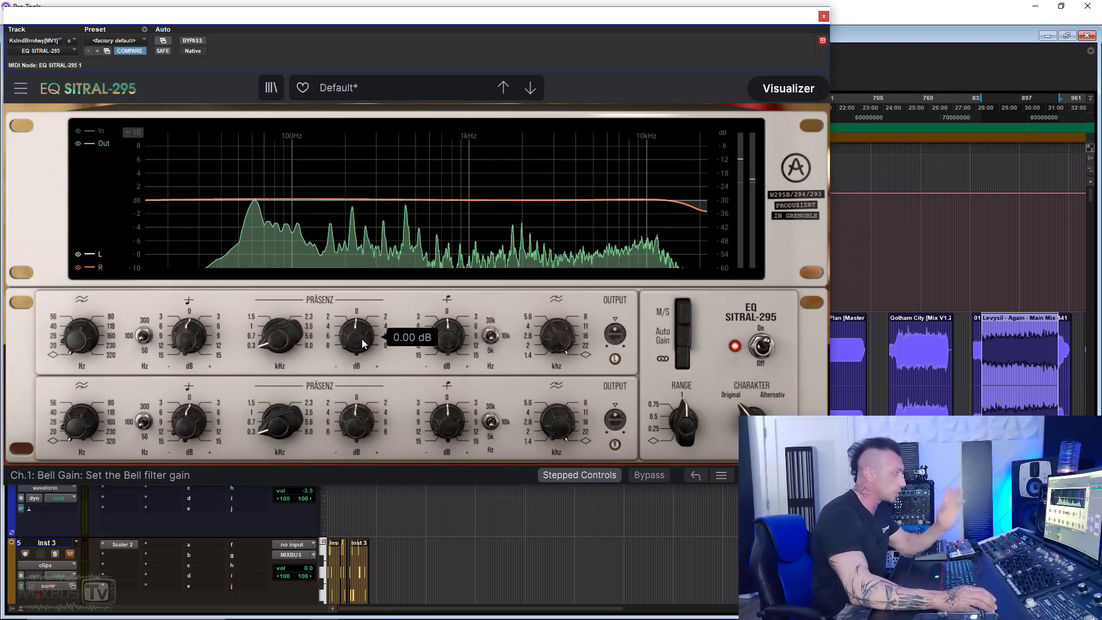
pyautogui.press('space')
# During playback, boost channel 1's bell and sweep its frequency through 700 Hz and 5600 Hz, ending at 1 kHz.
pyautogui.moveTo(355, 337); pyautogui.dragTo(356, 322)
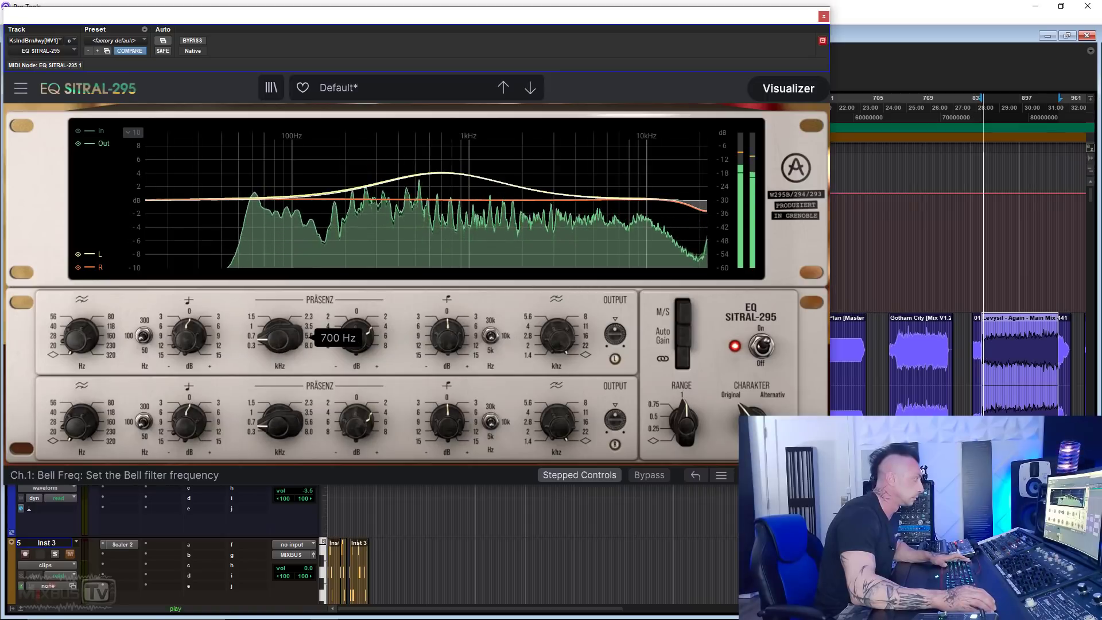
pyautogui.moveTo(280, 337); pyautogui.dragTo(279, 319)
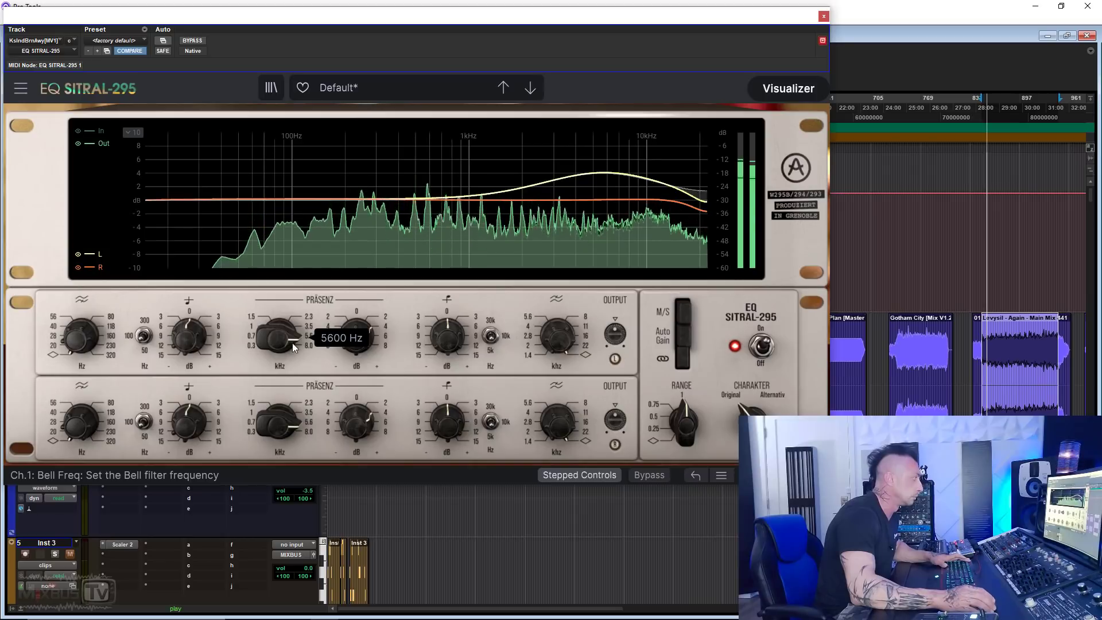
pyautogui.moveTo(280, 337); pyautogui.dragTo(279, 363)
pyautogui.press('space')
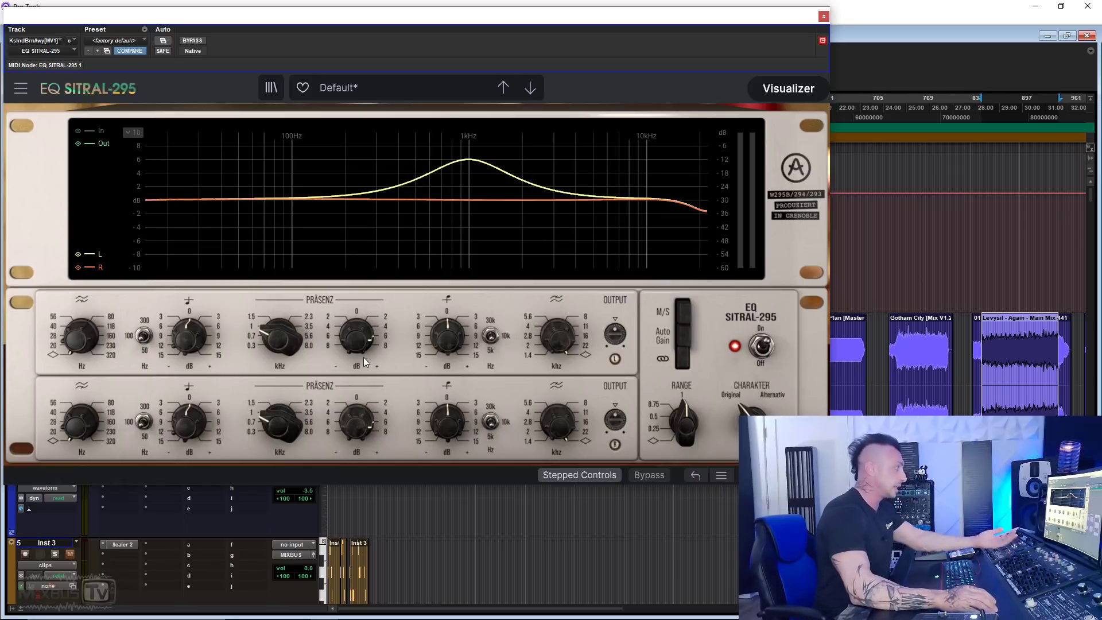
# Return channel 1's 1 kHz bell gain to 0 dB, raise it to +2 dB during playback, and compare with the EQ bypassed.
pyautogui.moveTo(366, 339); pyautogui.dragTo(366, 361)
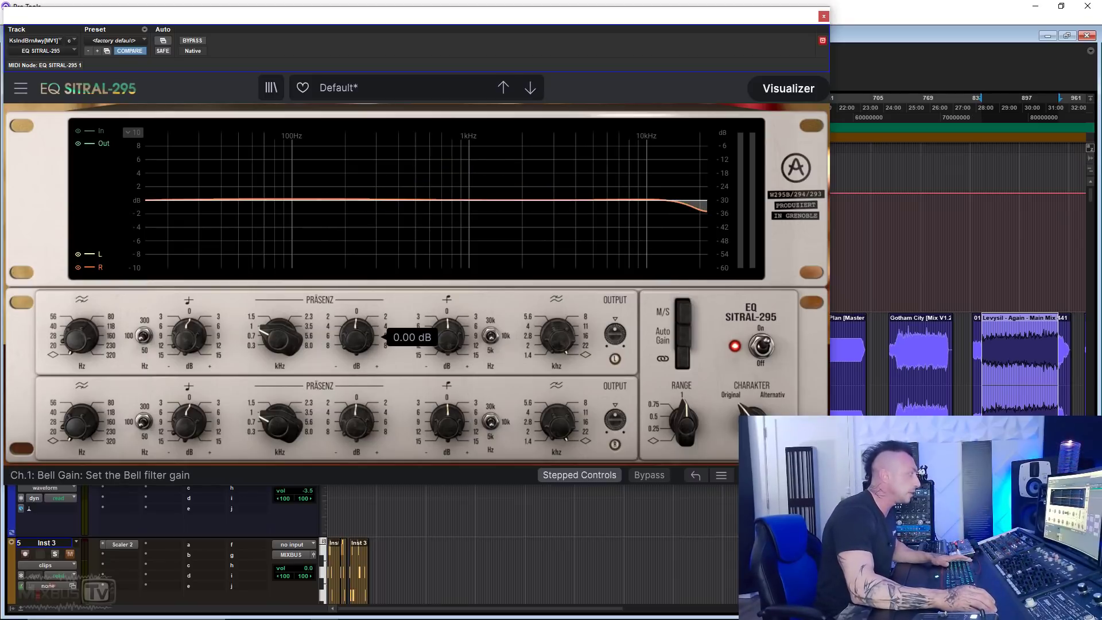
pyautogui.press('space')
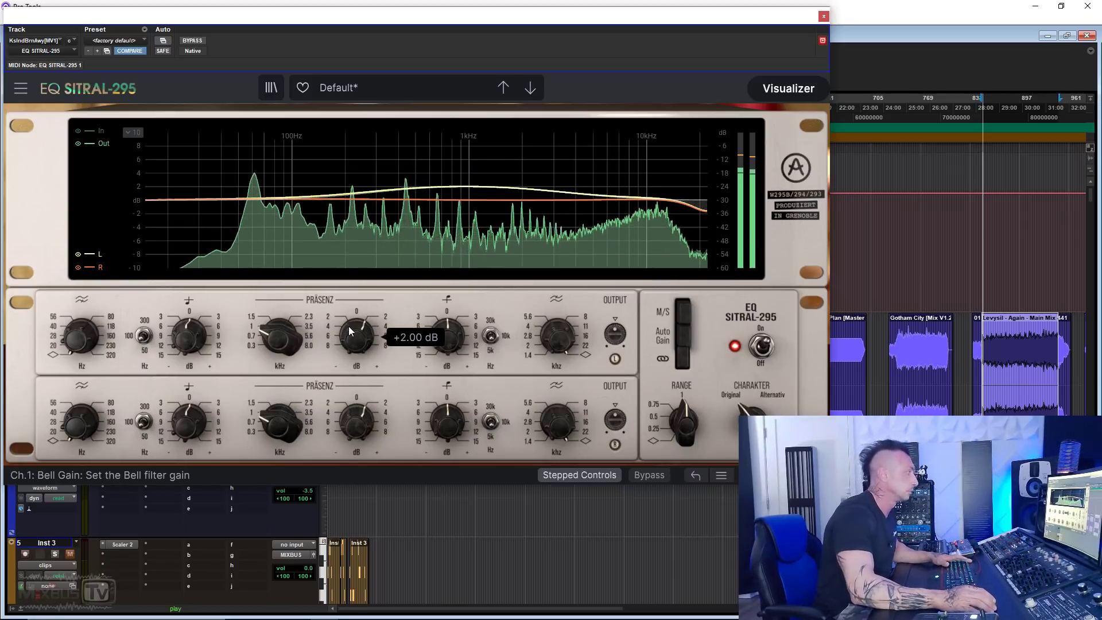
pyautogui.click(191, 40)
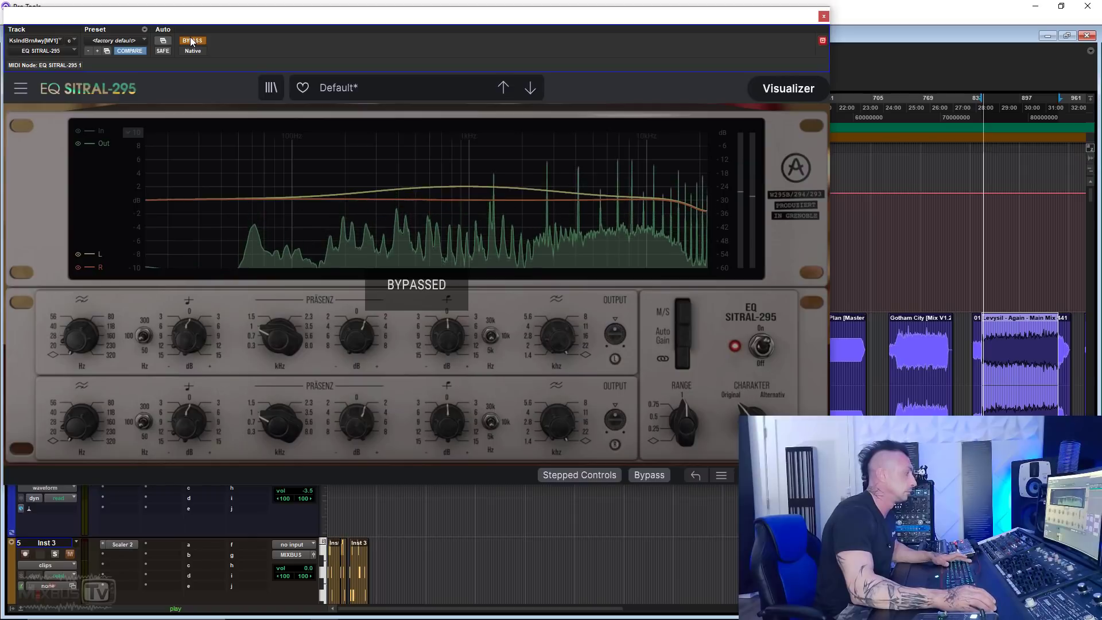
pyautogui.click(191, 42)
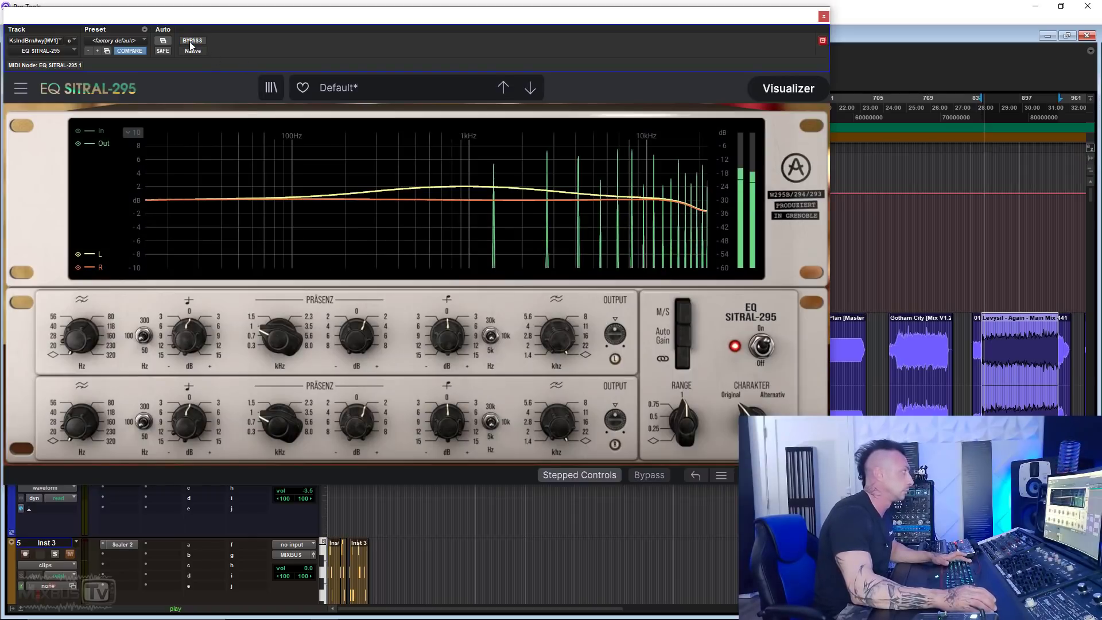
# Set channel 1's bell frequency to 5600 Hz and raise its gain to +4 dB while the mix plays.
pyautogui.moveTo(360, 336); pyautogui.dragTo(360, 310)
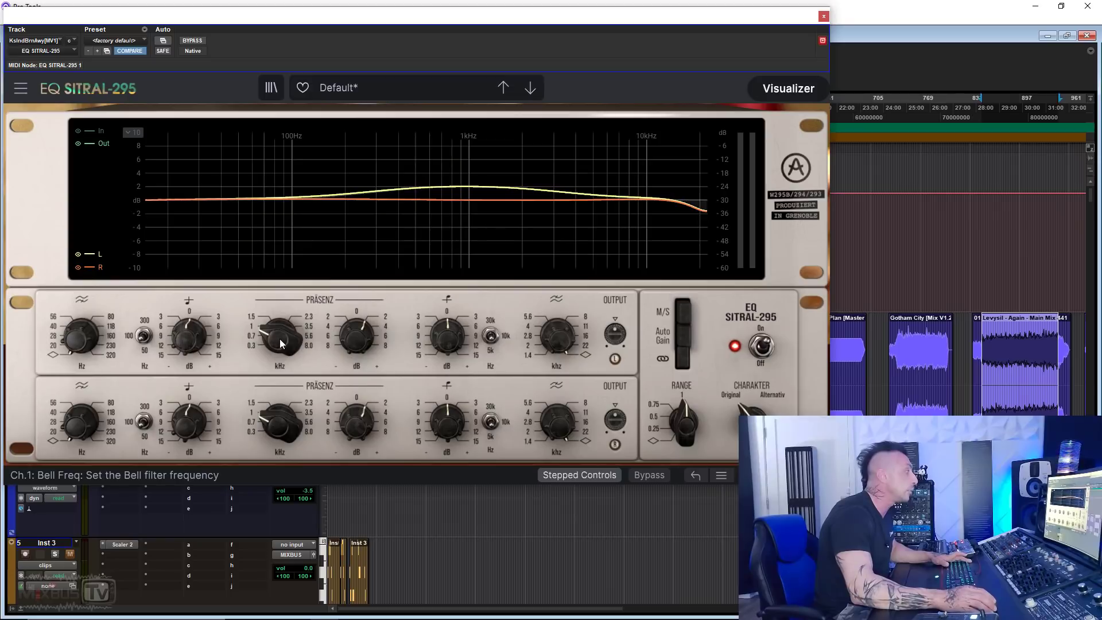
pyautogui.moveTo(280, 342); pyautogui.dragTo(281, 310)
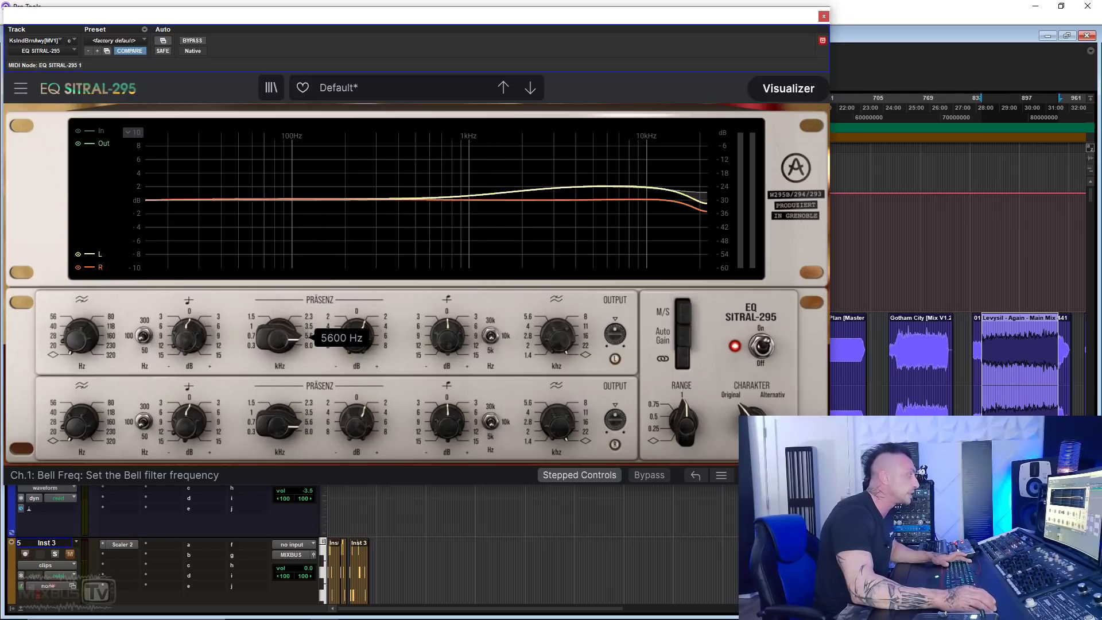
pyautogui.press('space')
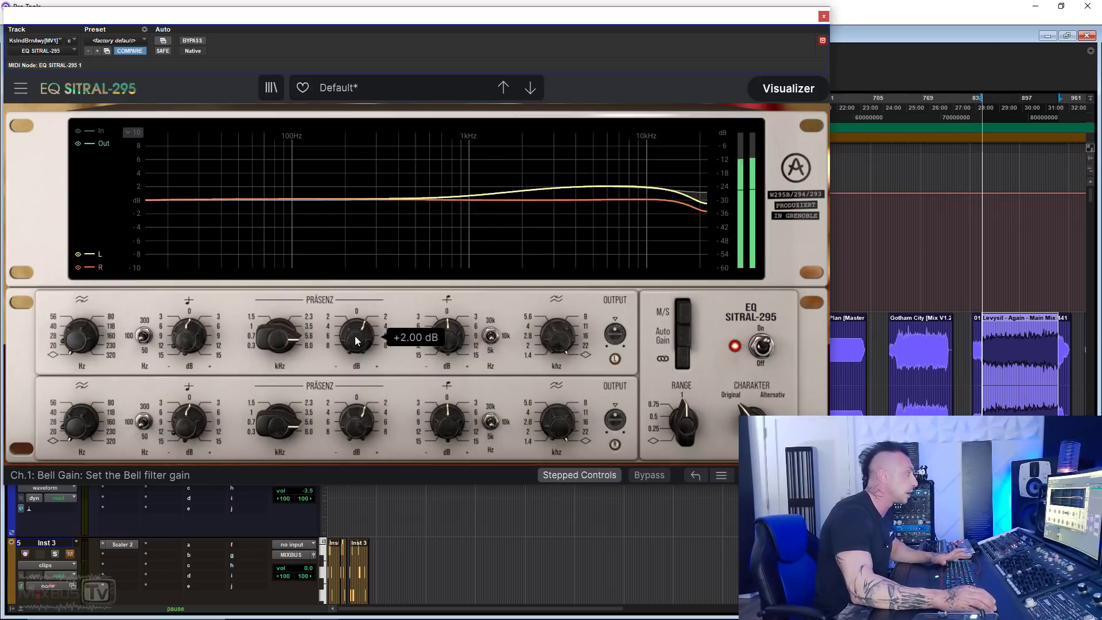
pyautogui.moveTo(368, 343); pyautogui.dragTo(368, 330)
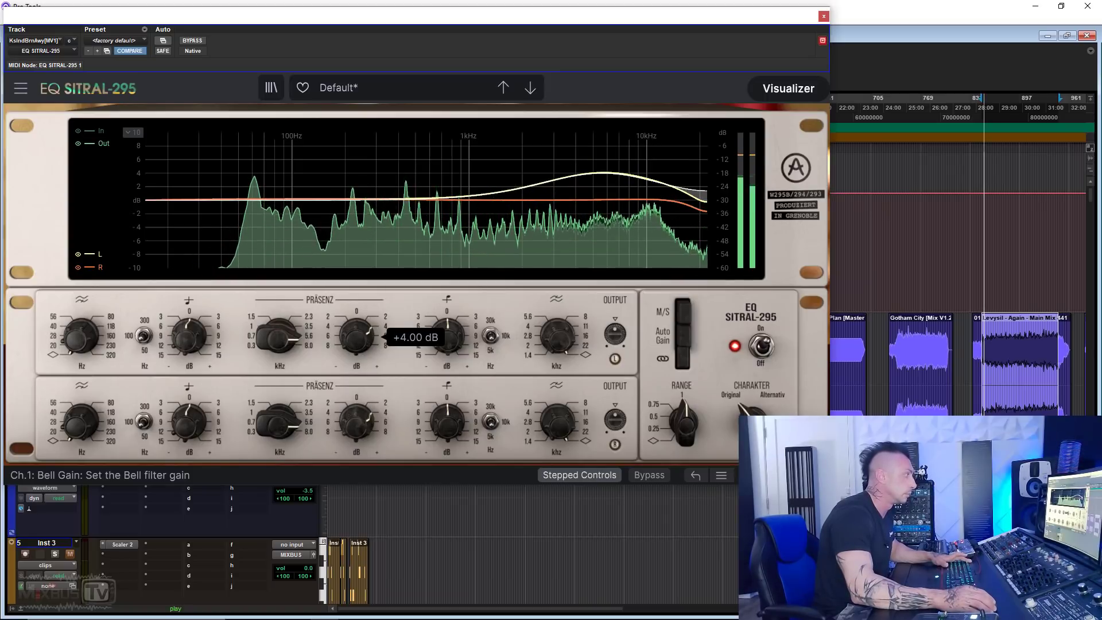
# Compare the 5600 Hz bell boost with EQ SITRAL-295 bypassed and active, and stop playback.
pyautogui.click(193, 41)
pyautogui.click(193, 41)
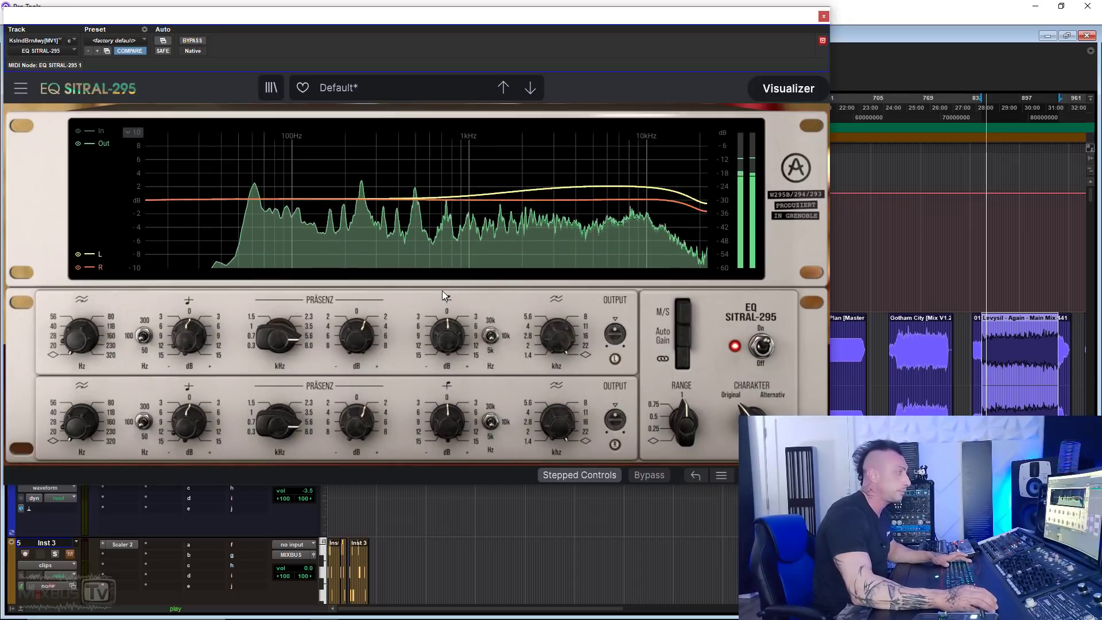
pyautogui.press('space')
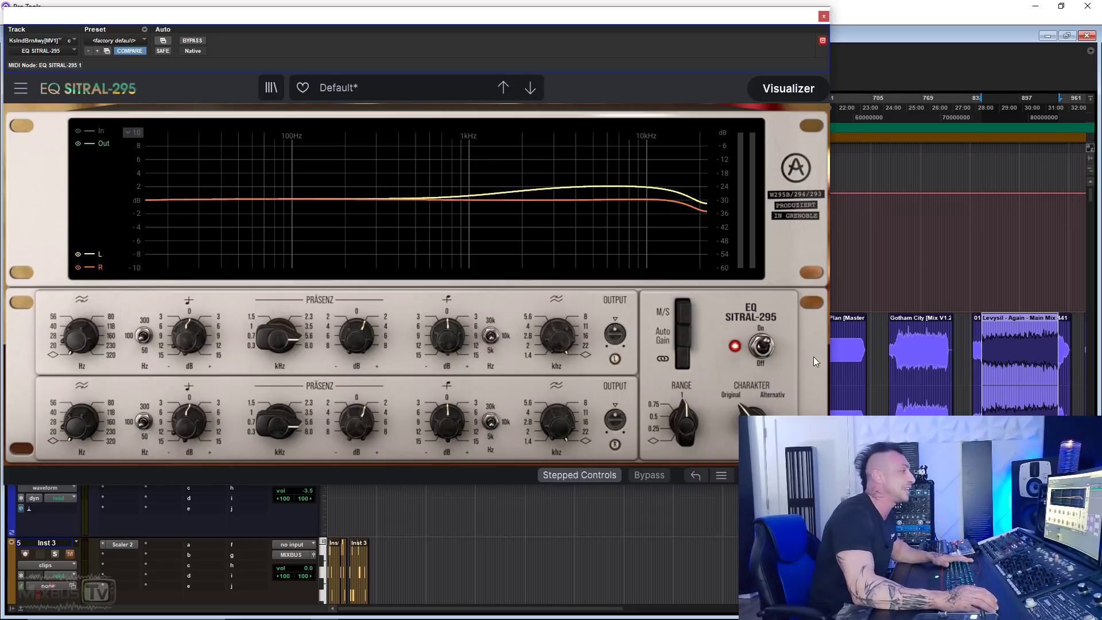
# Play the No Sunshine (Unmastered) clip, switch channel 1's low-shelf frequency, and boost its low-shelf gain.
pyautogui.moveTo(898, 334); pyautogui.dragTo(947, 330)
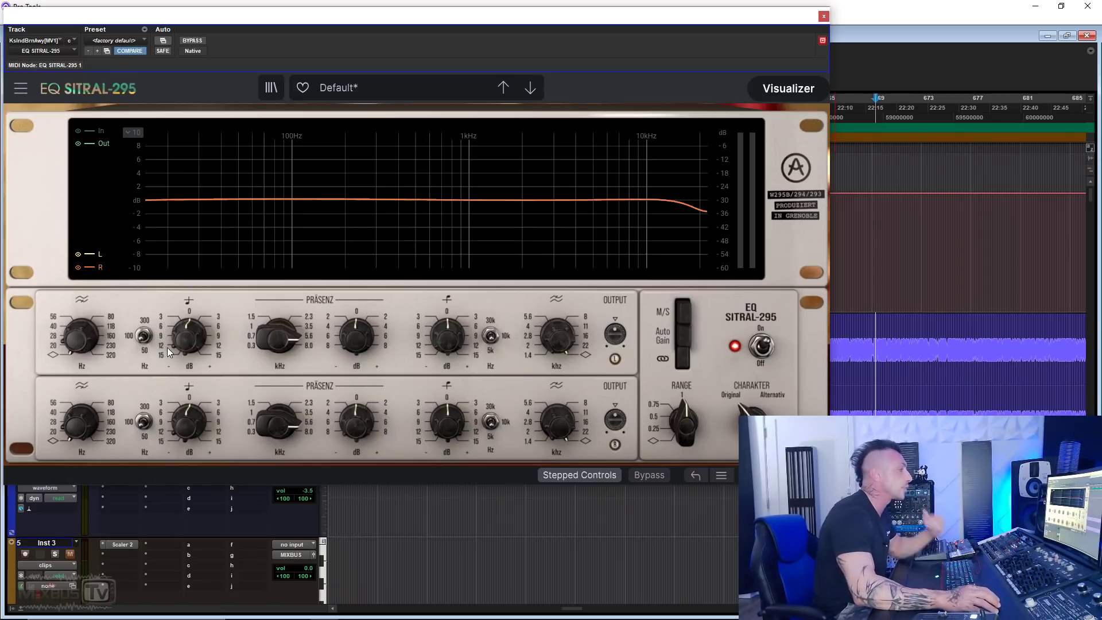
pyautogui.click(143, 338)
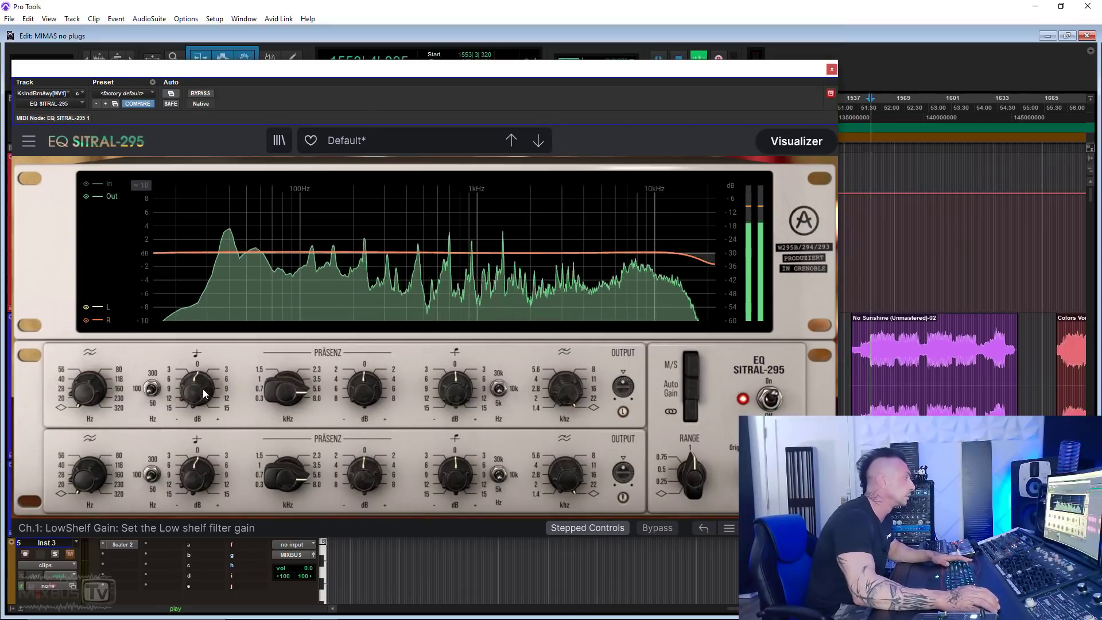
pyautogui.moveTo(195, 395)
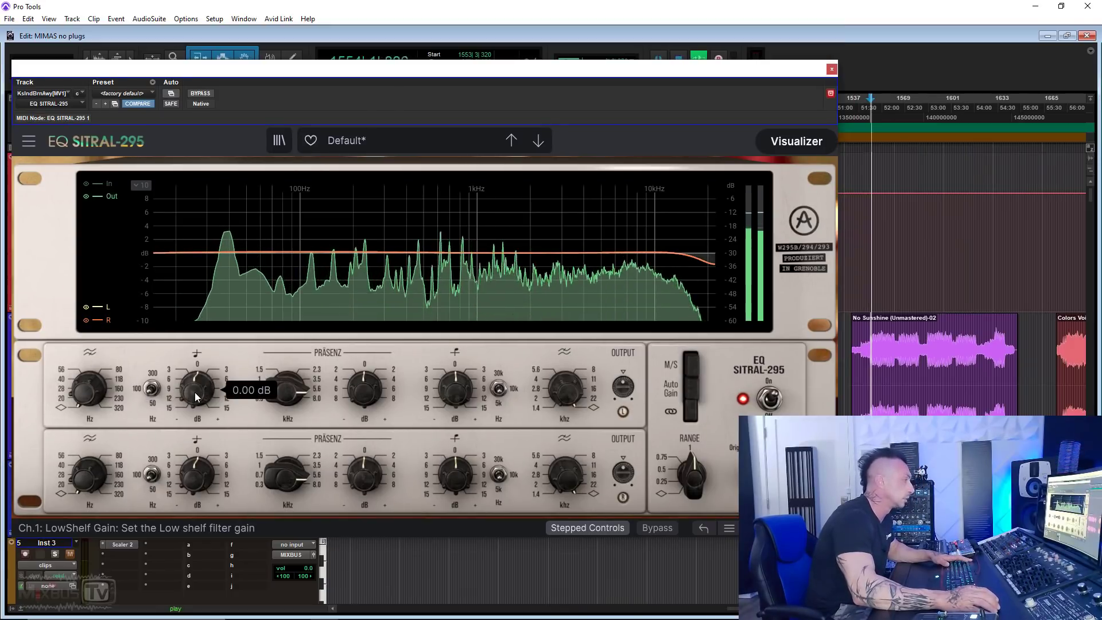
pyautogui.moveTo(196, 396); pyautogui.dragTo(195, 362)
# Engage channel 1's high-pass filter, raise the low-shelf gain further, and compare with the EQ bypassed.
pyautogui.moveTo(89, 390)
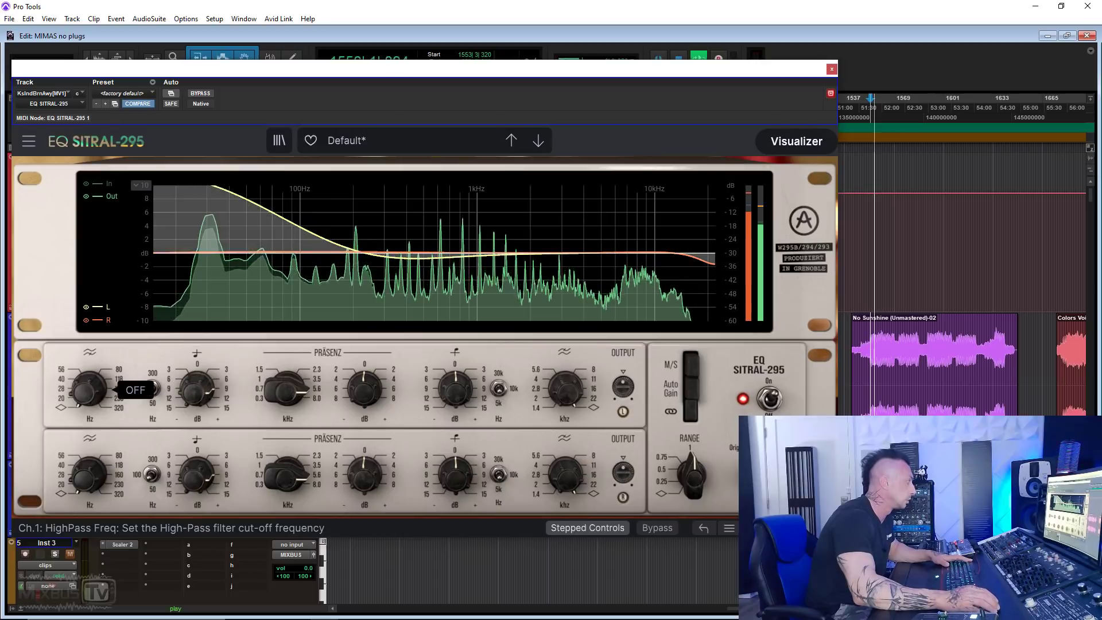
pyautogui.moveTo(89, 390); pyautogui.dragTo(90, 382)
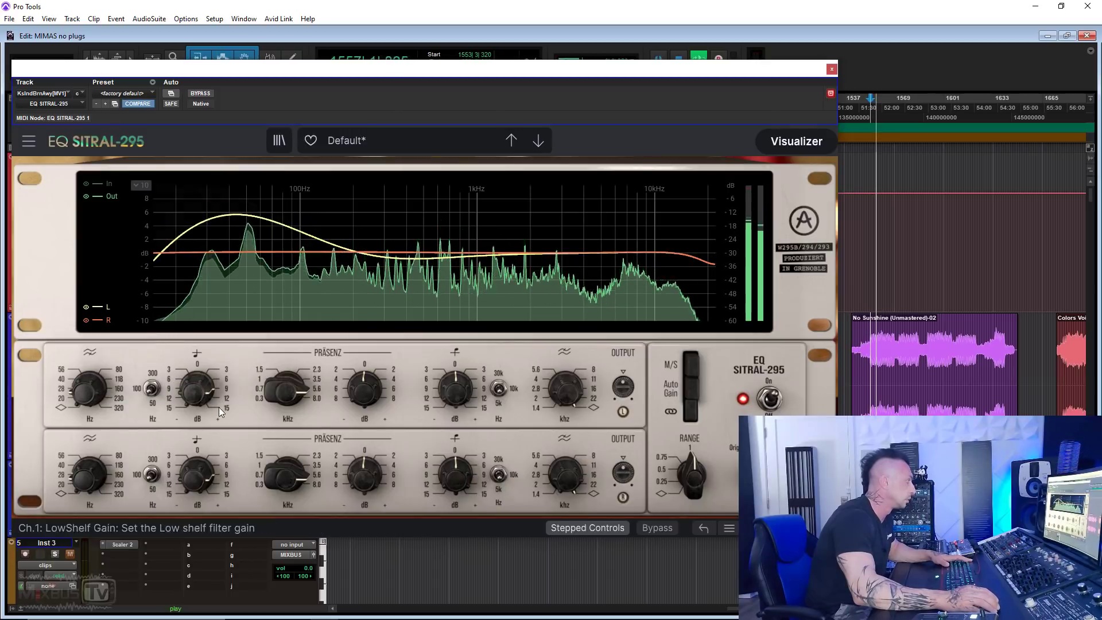
pyautogui.moveTo(198, 396); pyautogui.dragTo(198, 385)
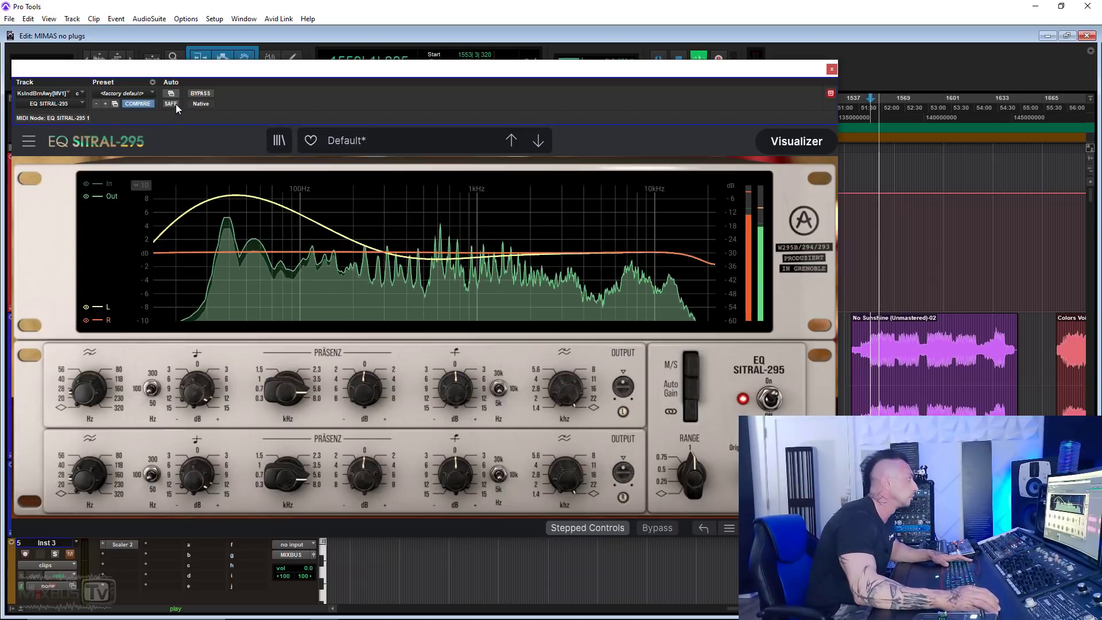
pyautogui.click(205, 93)
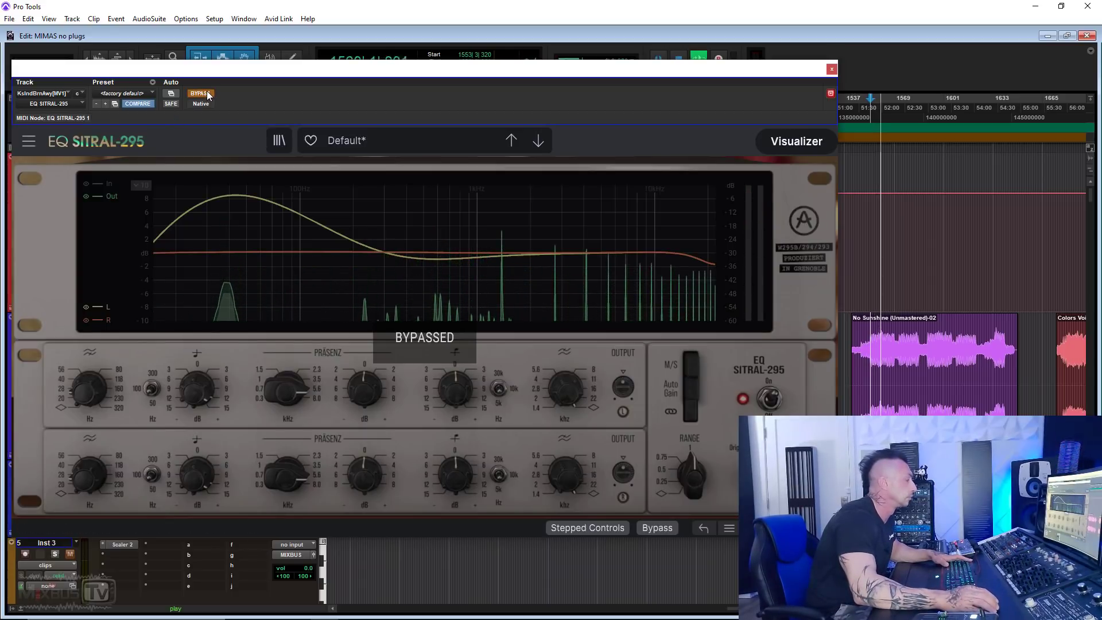
pyautogui.click(207, 94)
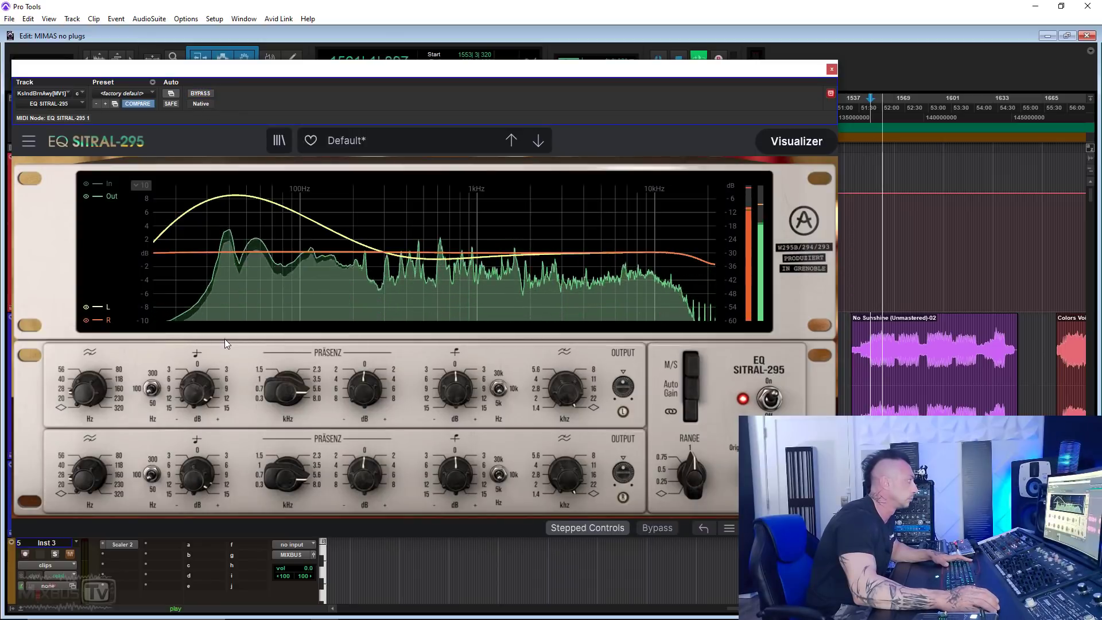
# Set channel 1's high-pass cut-off to 20 Hz and its low-shelf gain to +12 dB.
pyautogui.moveTo(200, 387); pyautogui.dragTo(200, 398)
pyautogui.moveTo(92, 388); pyautogui.dragTo(92, 397)
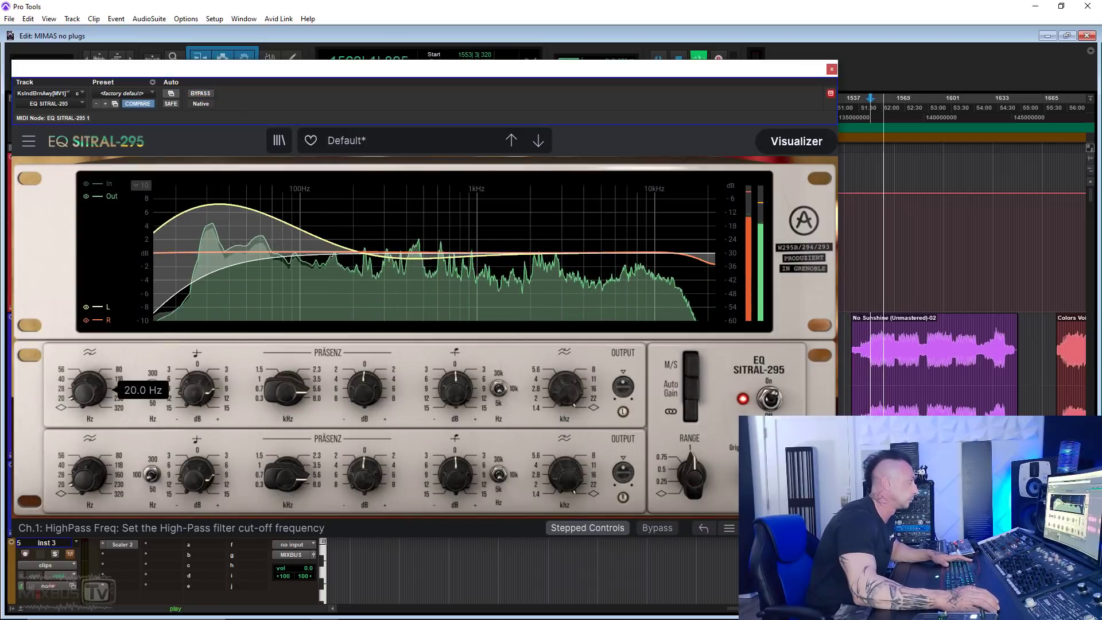
pyautogui.moveTo(198, 395); pyautogui.dragTo(198, 379)
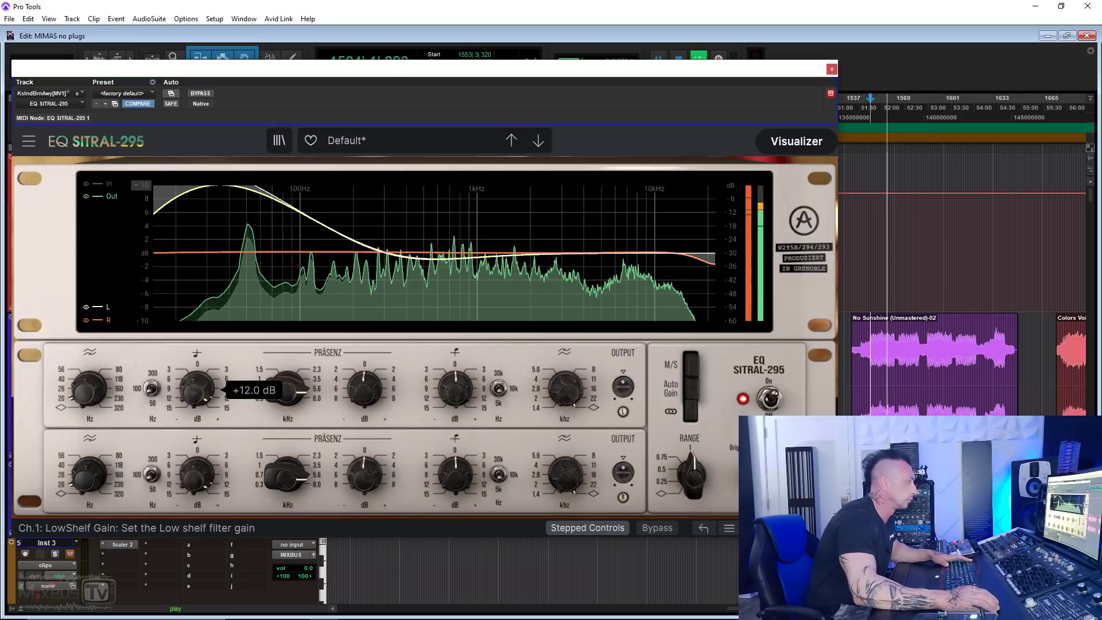
# Boost channel 1's high-shelf gain and set its bell gain to +2 dB while the song plays.
pyautogui.moveTo(457, 390); pyautogui.dragTo(457, 381)
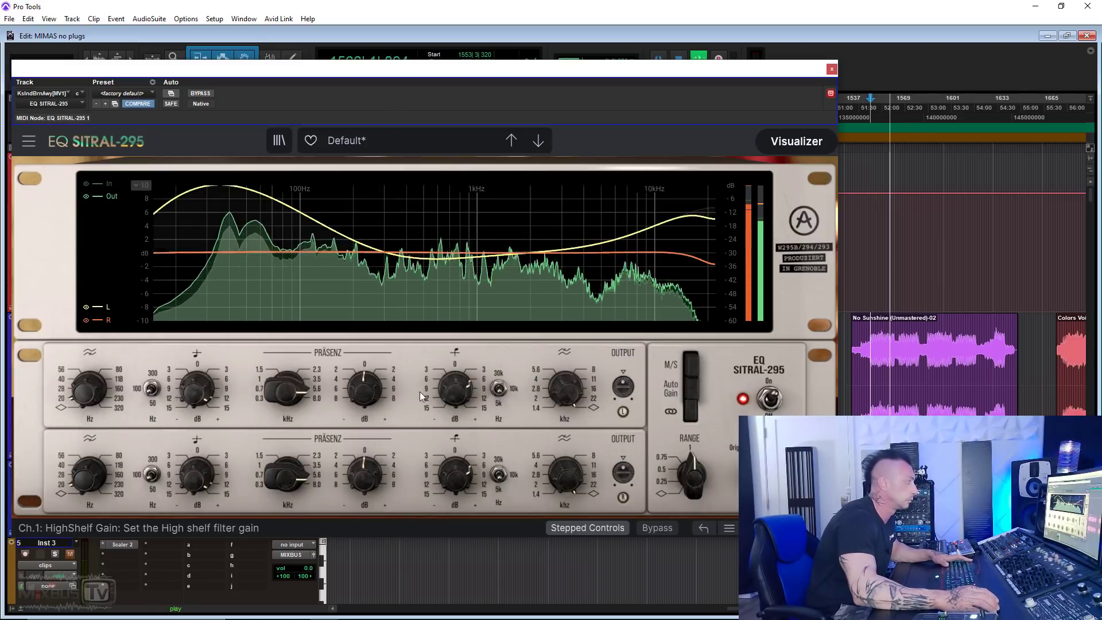
pyautogui.moveTo(367, 406); pyautogui.dragTo(368, 401)
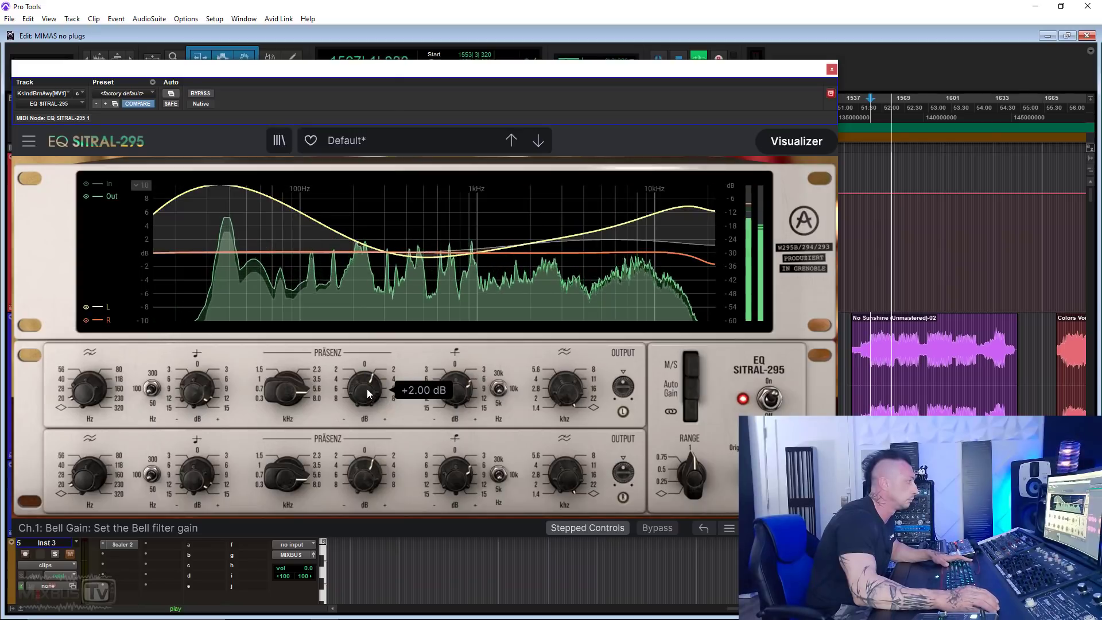
# Compare the playing song with EQ SITRAL-295 active and bypassed.
pyautogui.click(200, 94)
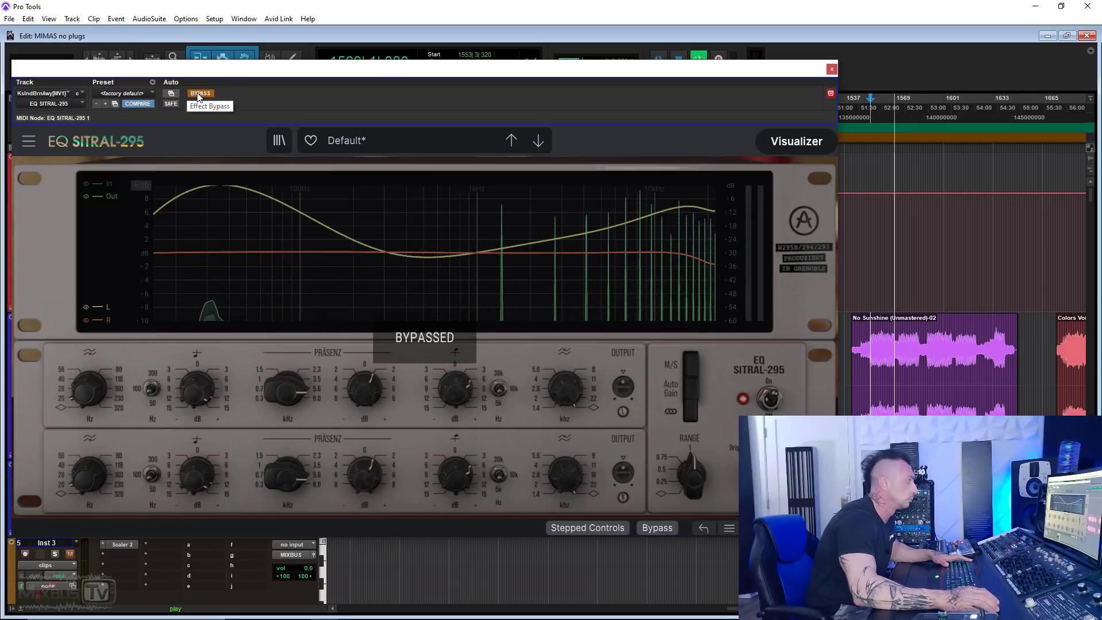
pyautogui.click(199, 94)
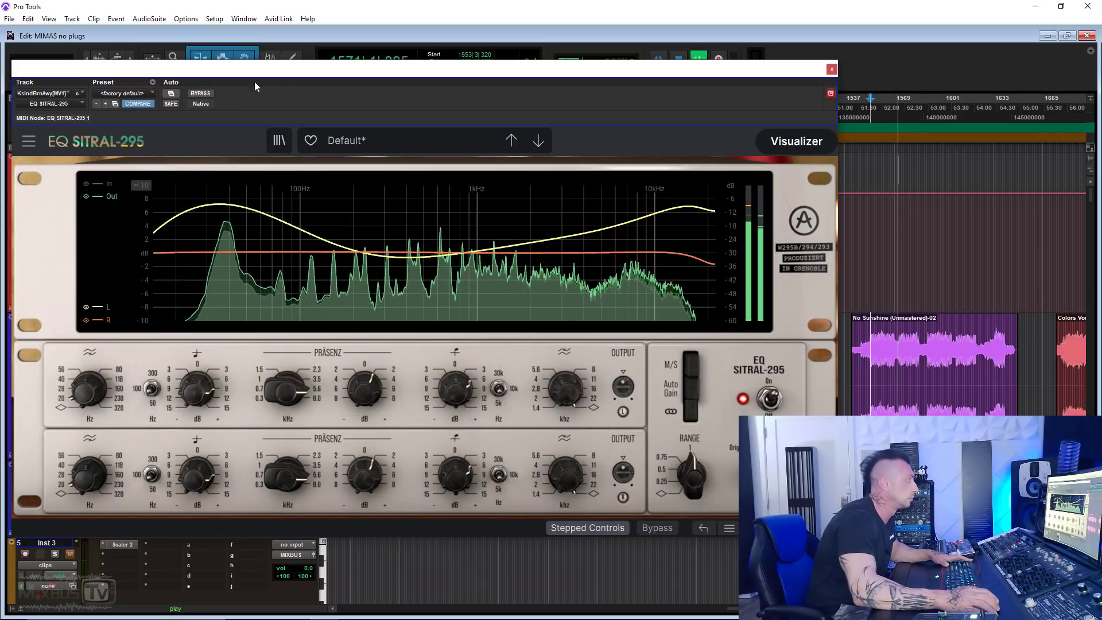
pyautogui.click(201, 94)
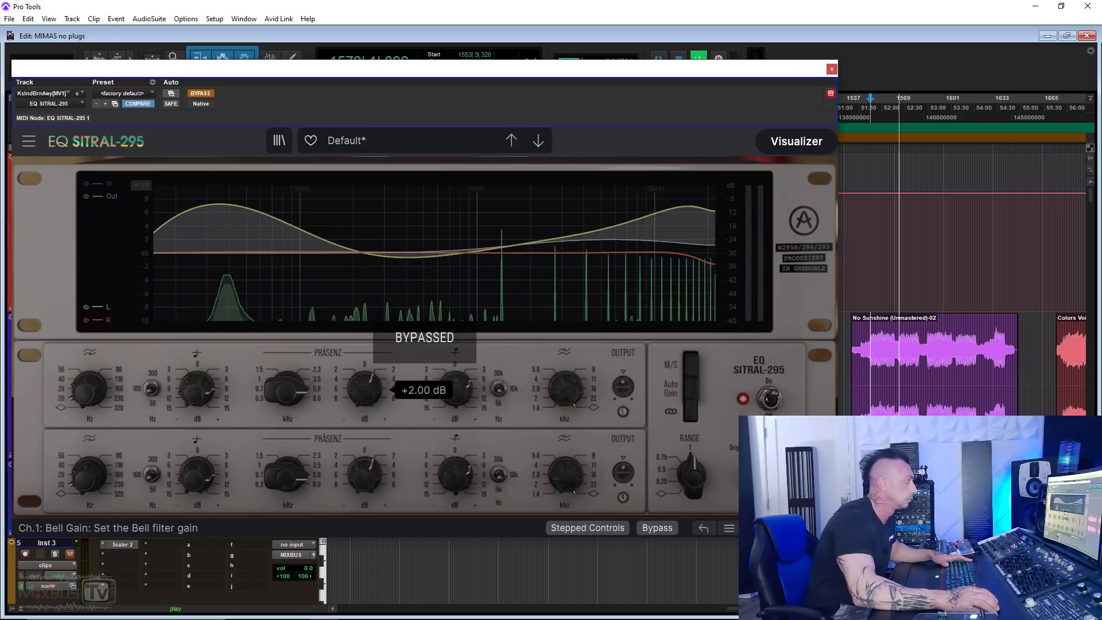
# Adjust channel 1's bell gain, bell frequency and low-pass cut-off, and compare the result with the EQ bypassed.
pyautogui.moveTo(366, 392); pyautogui.dragTo(366, 376)
pyautogui.moveTo(296, 392)
pyautogui.mouseDown()
pyautogui.moveTo(296, 415)
pyautogui.moveTo(282, 388)
pyautogui.mouseUp()
pyautogui.click(211, 95)
pyautogui.moveTo(361, 394)
pyautogui.mouseDown()
pyautogui.moveTo(360, 381)
pyautogui.moveTo(361, 396)
pyautogui.mouseUp()
pyautogui.moveTo(565, 391); pyautogui.dragTo(565, 398)
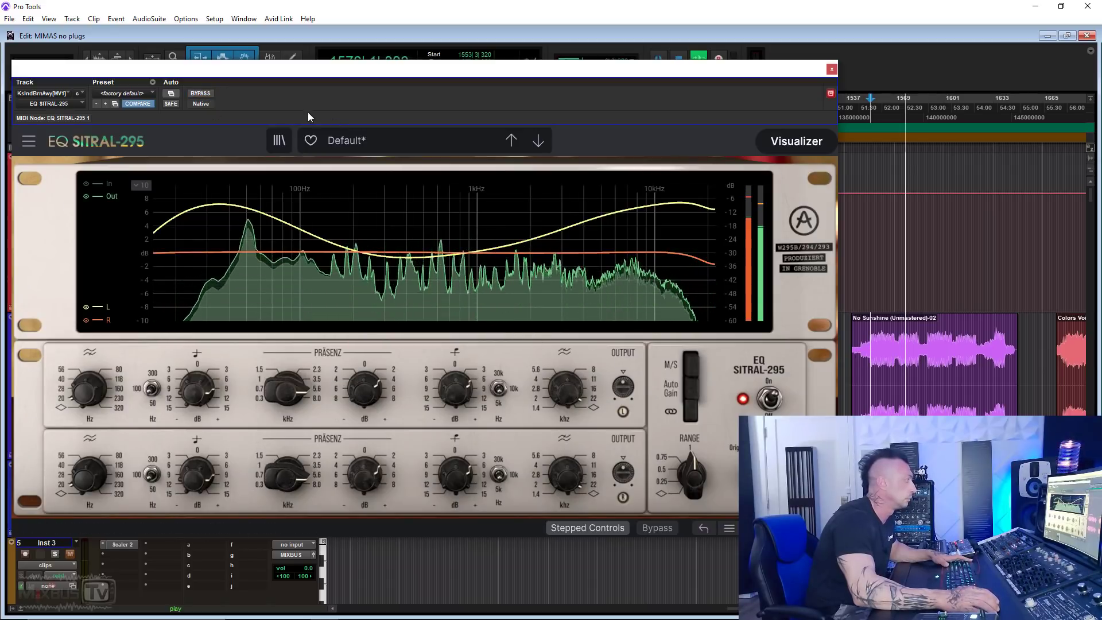
pyautogui.click(201, 95)
pyautogui.click(201, 95)
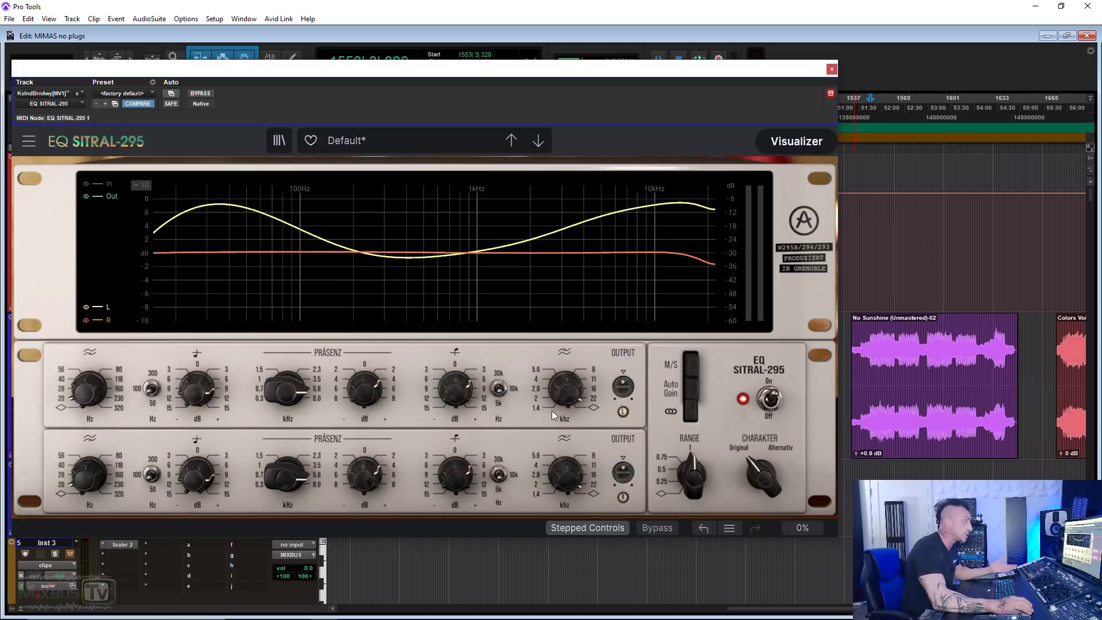
# Show the Range control at 1.00 and try Auto Gain on and off.
pyautogui.moveTo(692, 467)
pyautogui.mouseDown()
pyautogui.moveTo(691, 502)
pyautogui.moveTo(688, 462)
pyautogui.mouseUp()
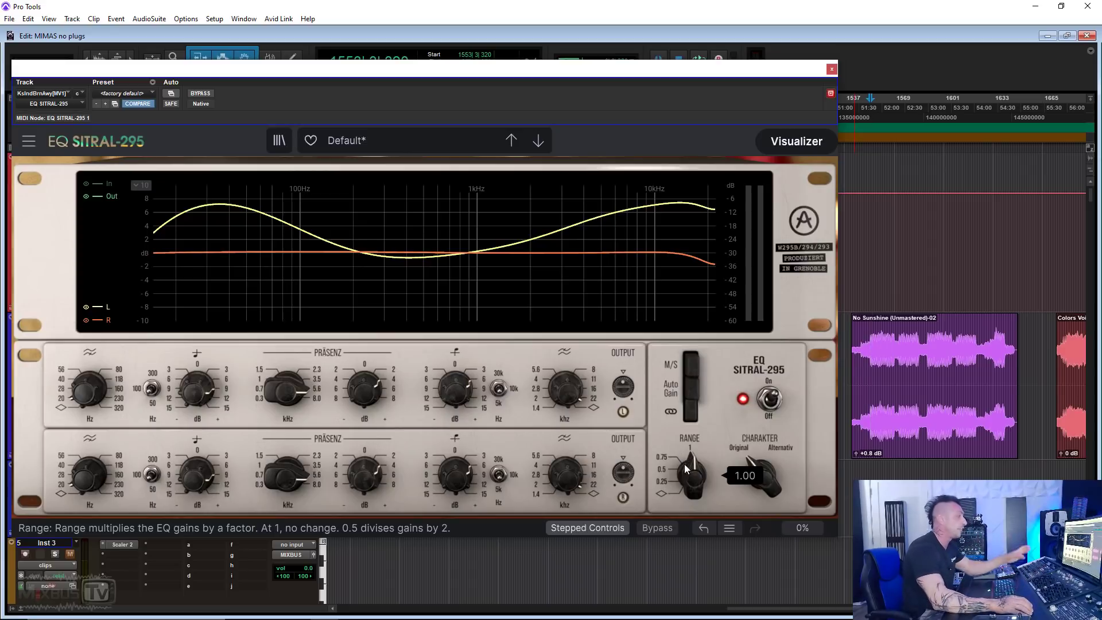
pyautogui.press('space')
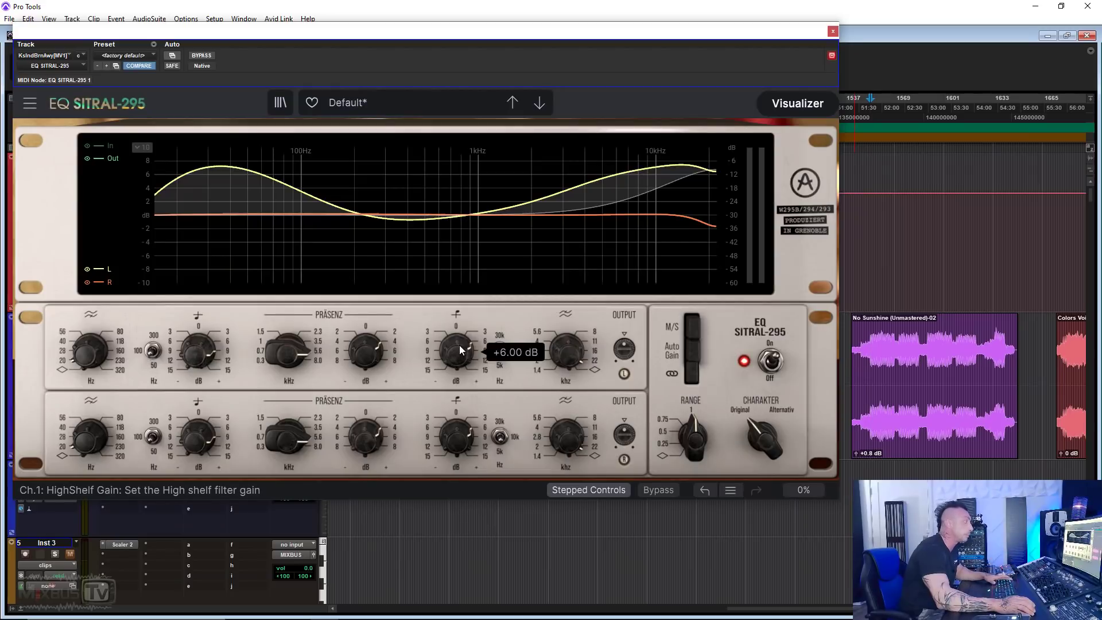
pyautogui.click(691, 356)
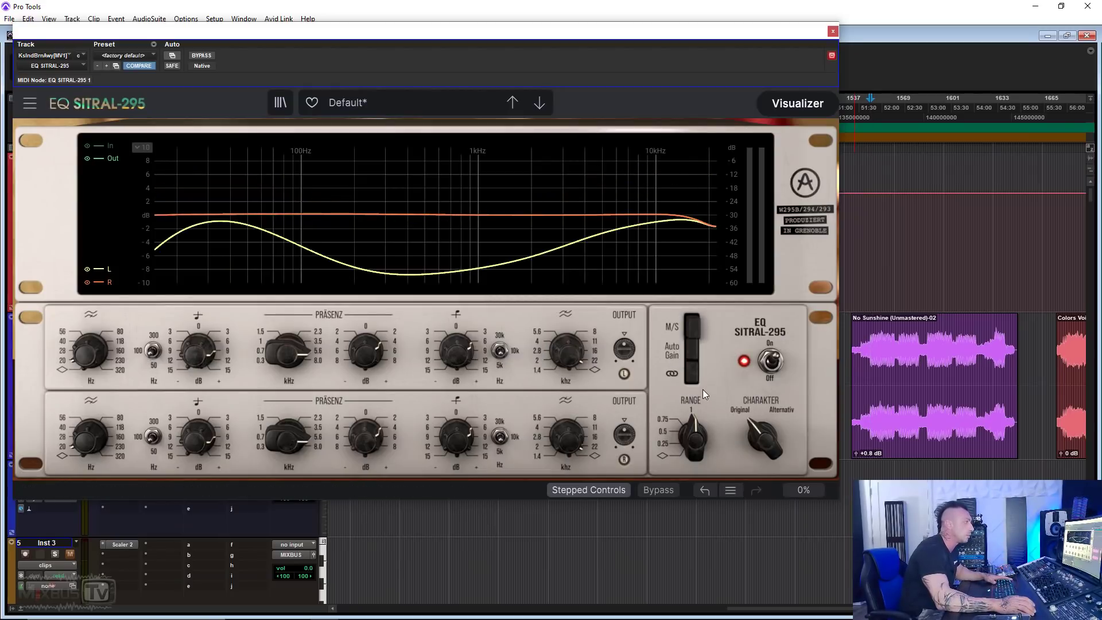
pyautogui.click(697, 351)
# Disable Stepped Controls and fine-tune the high-shelf gain to about +6.21 dB.
pyautogui.moveTo(466, 442)
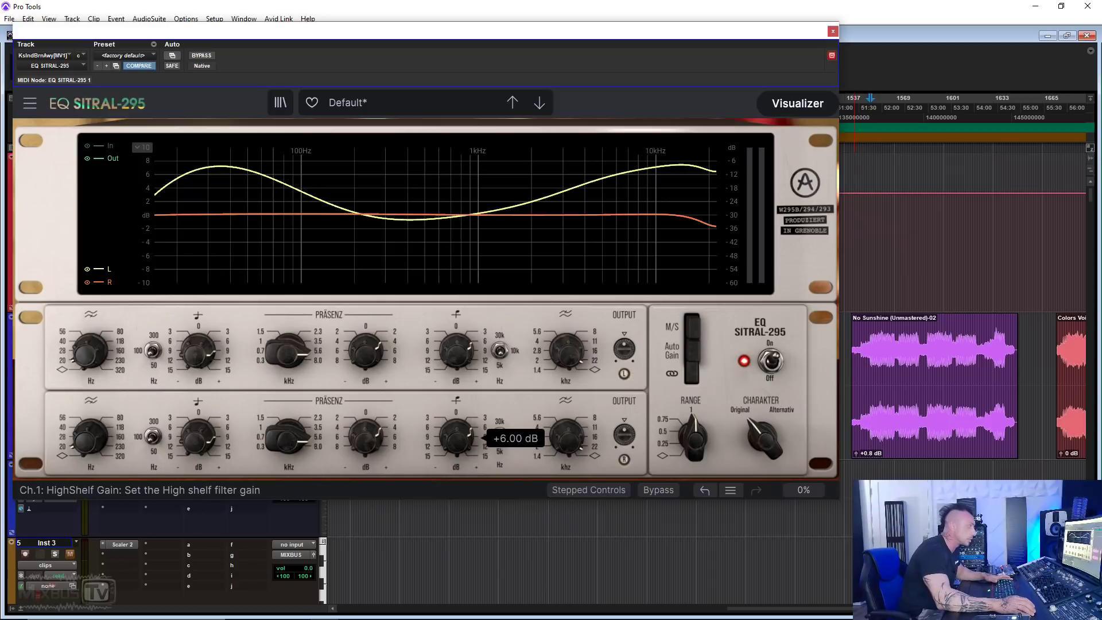
pyautogui.moveTo(466, 443)
pyautogui.mouseDown()
pyautogui.moveTo(468, 457)
pyautogui.moveTo(464, 437)
pyautogui.mouseUp()
pyautogui.click(585, 486)
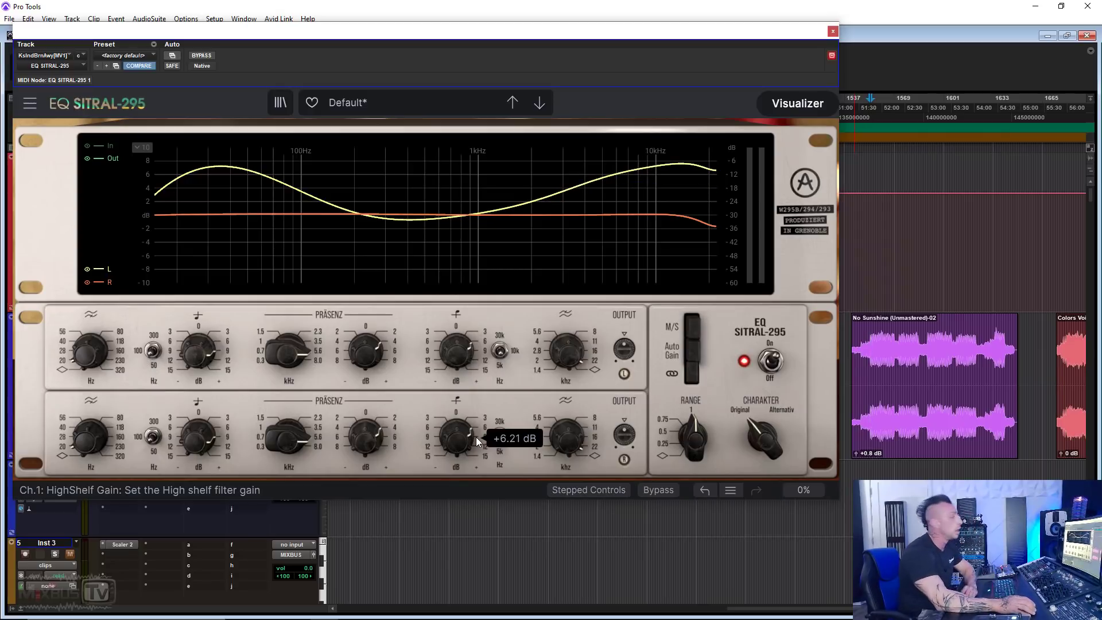
# Toggle the EQ's Visualizer view off and on, and close the EQ window.
pyautogui.click(802, 105)
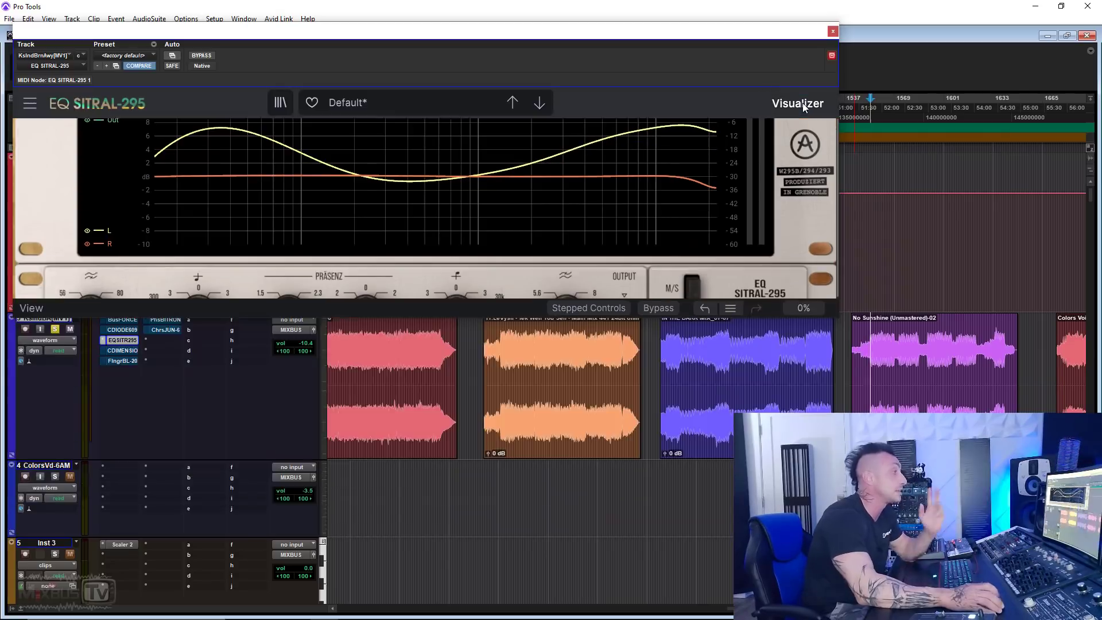
pyautogui.click(801, 105)
pyautogui.click(833, 31)
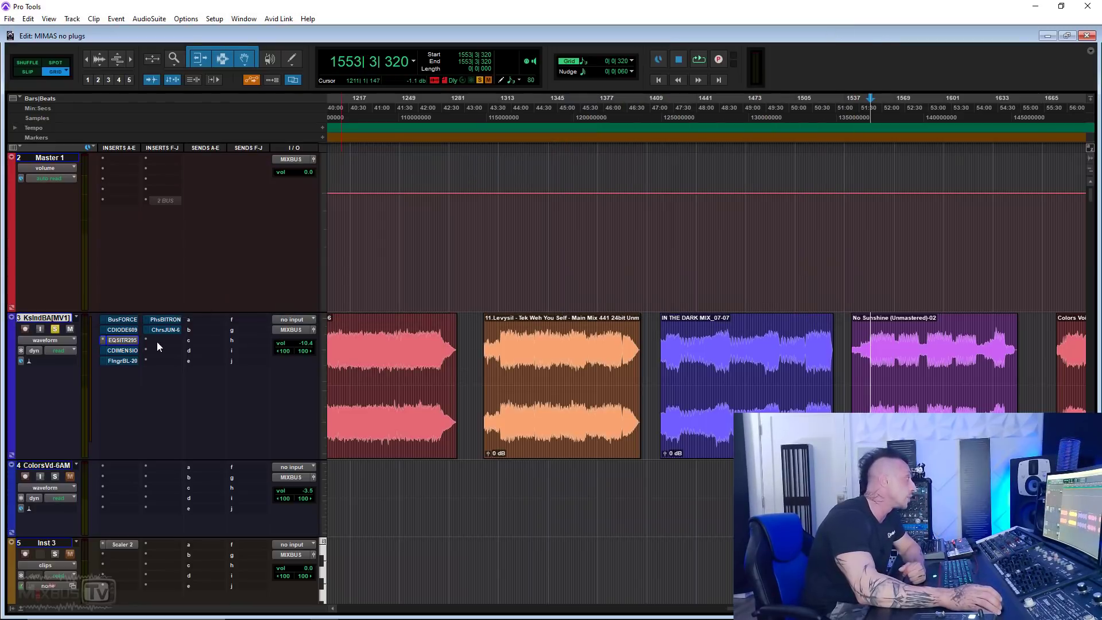
# Briefly view the bypassed Comp DIODE-609 and Chorus DIMENSION-D inserts on the same track, closing each one.
pyautogui.click(131, 331)
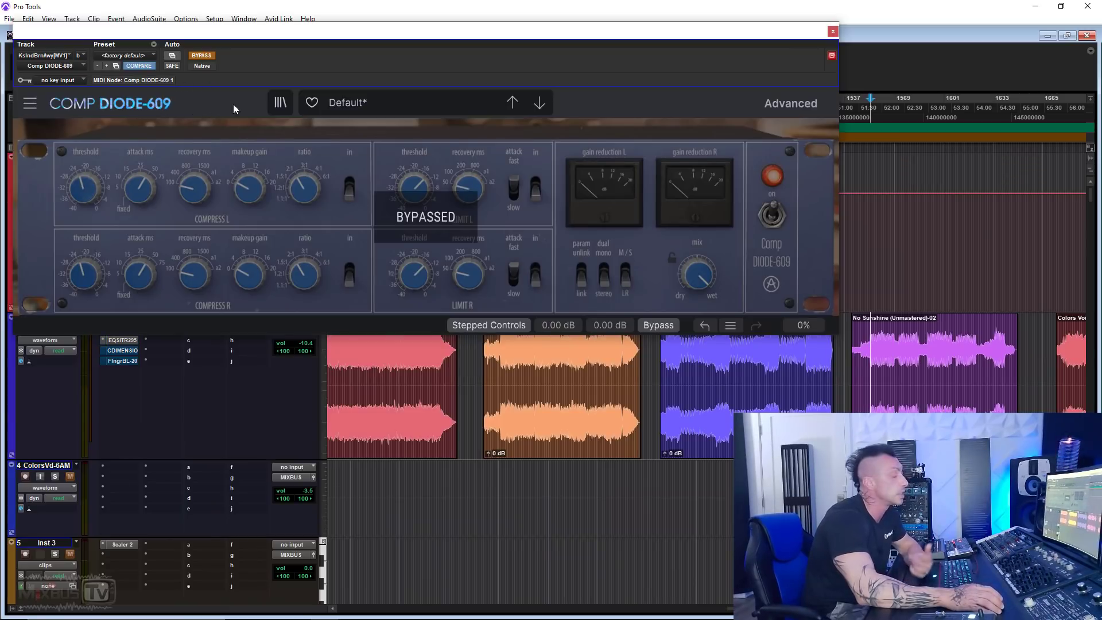
pyautogui.click(832, 32)
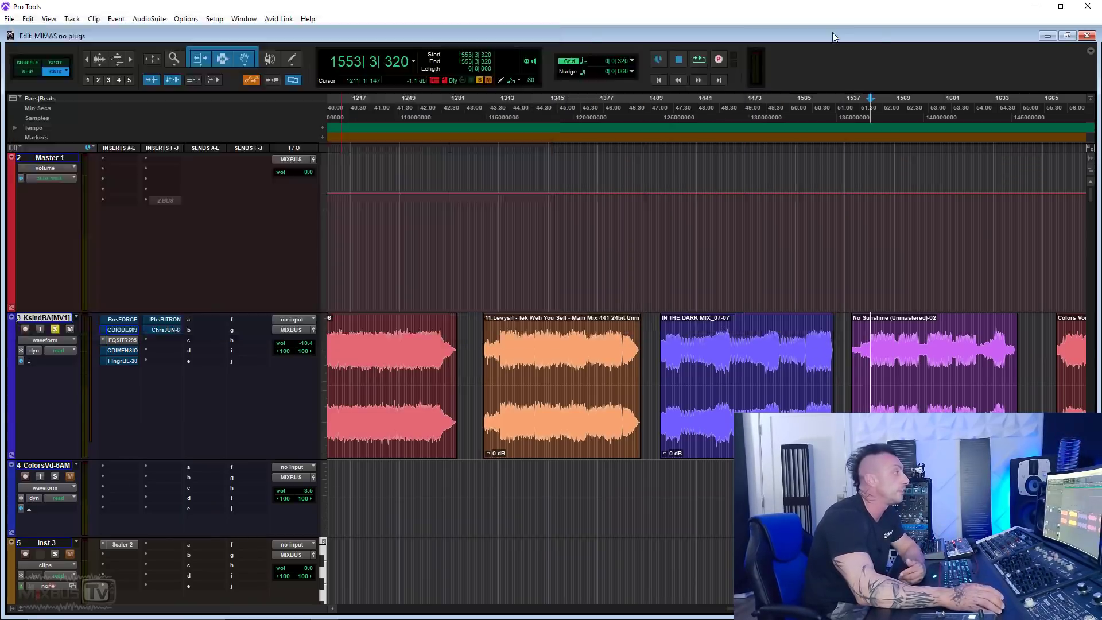
pyautogui.click(122, 351)
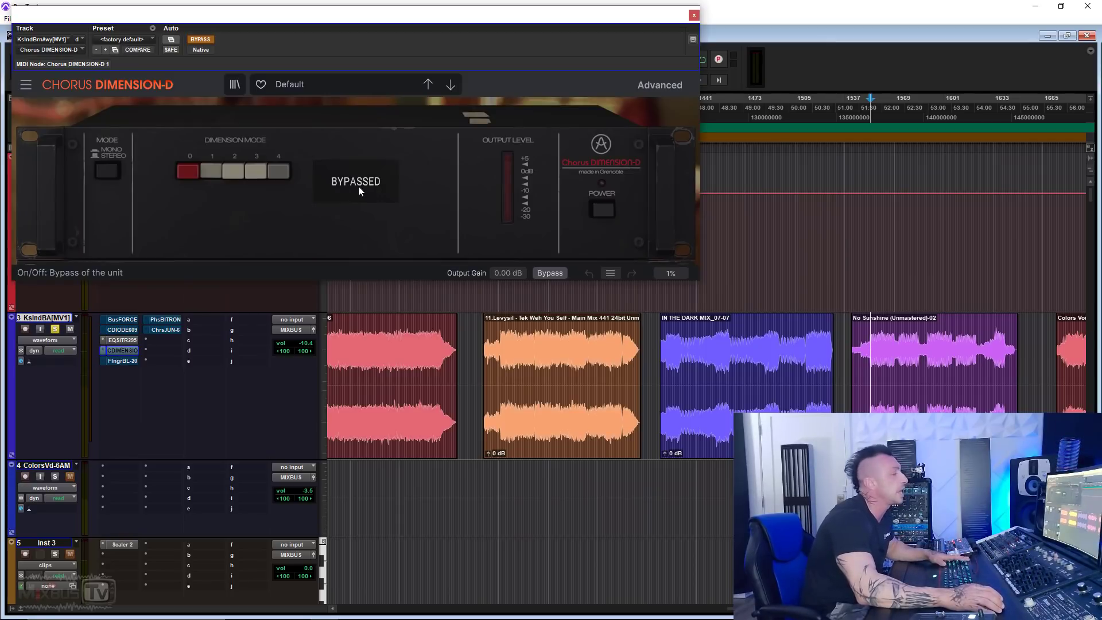
pyautogui.click(693, 16)
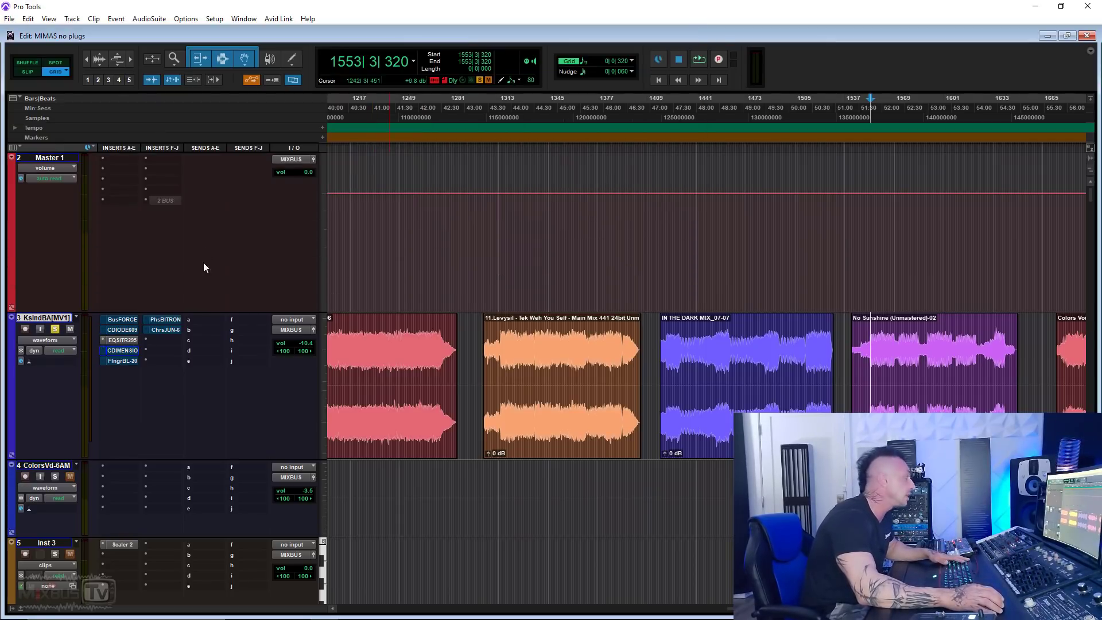
pyautogui.scroll(3, 157, 416)
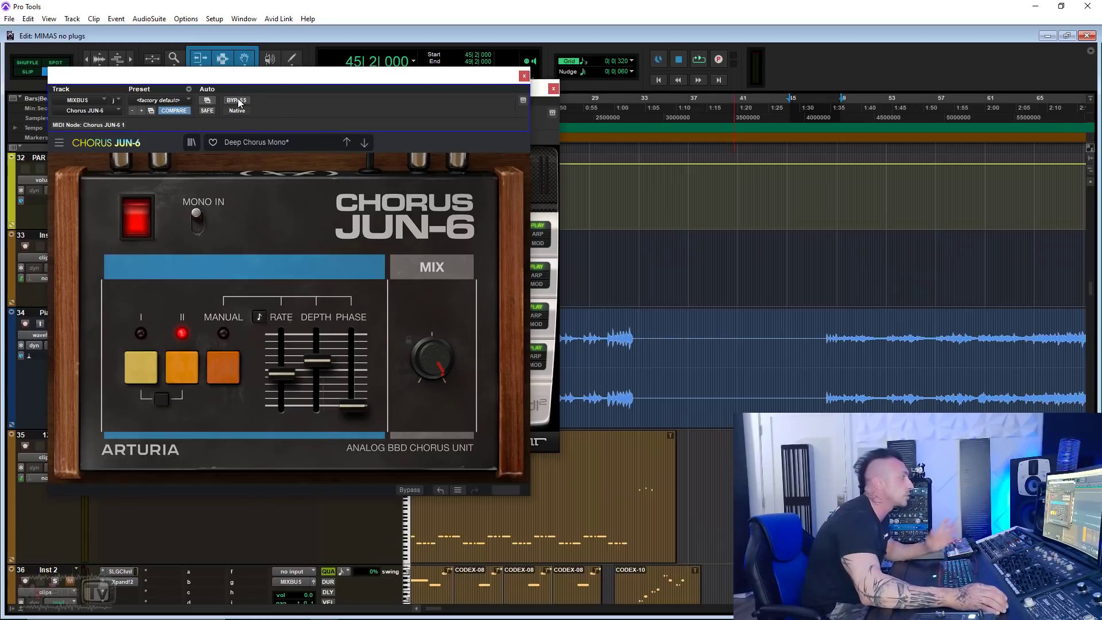
# Play the instrument track through Chorus JUN-6, compare it with the effect bypassed, and lower the dry/wet mix.
pyautogui.click(238, 102)
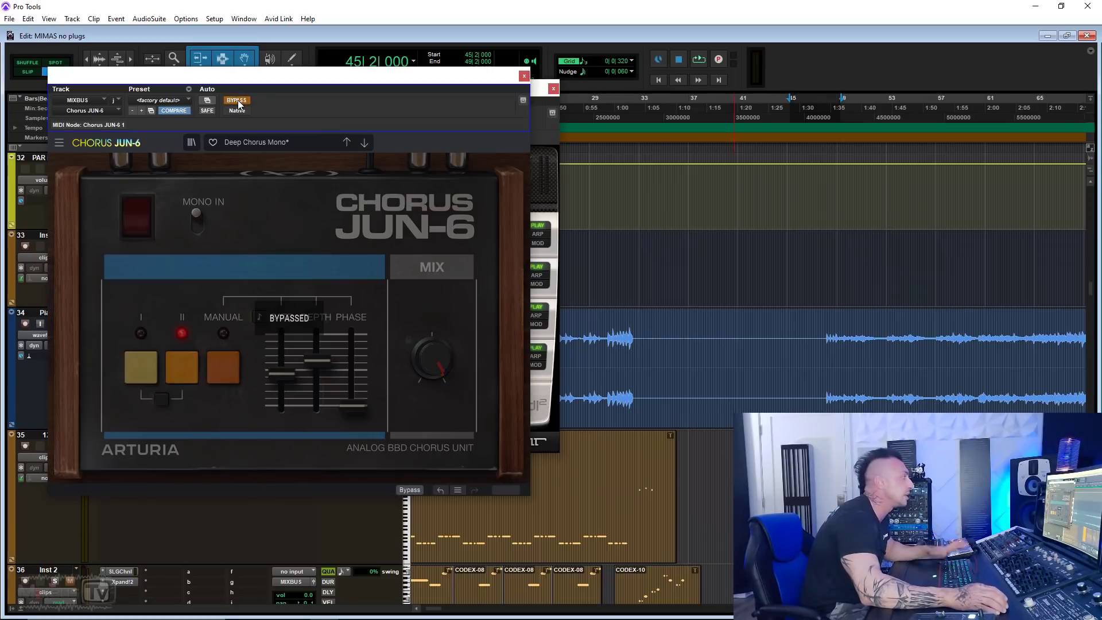
pyautogui.moveTo(250, 79)
pyautogui.mouseDown()
pyautogui.moveTo(582, 52)
pyautogui.moveTo(534, 78)
pyautogui.moveTo(271, 82)
pyautogui.mouseUp()
pyautogui.press('space')
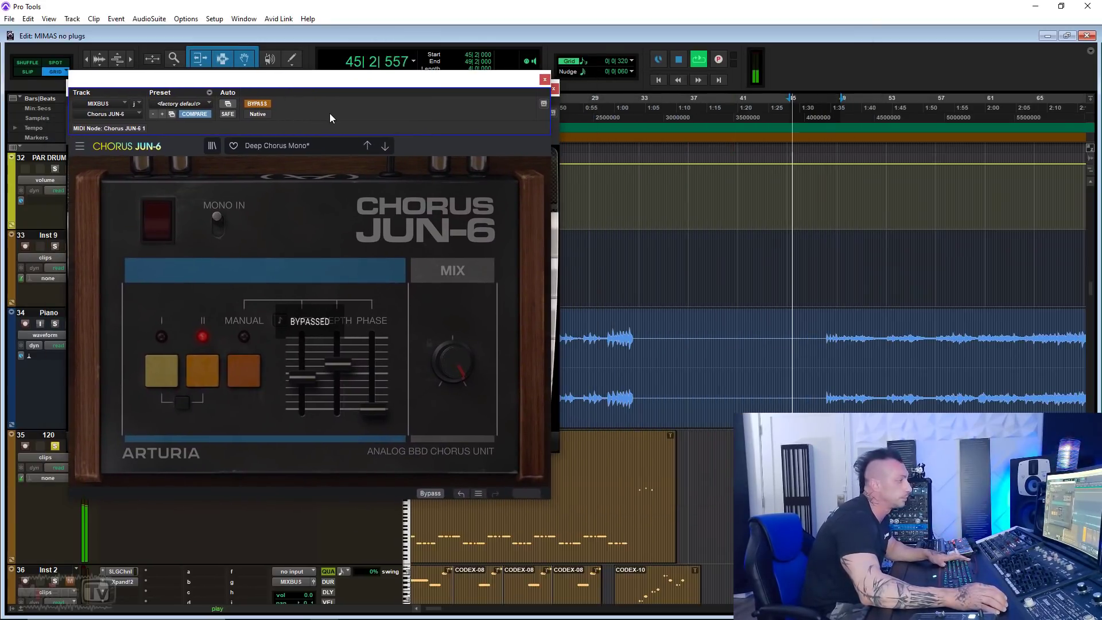
pyautogui.click(259, 106)
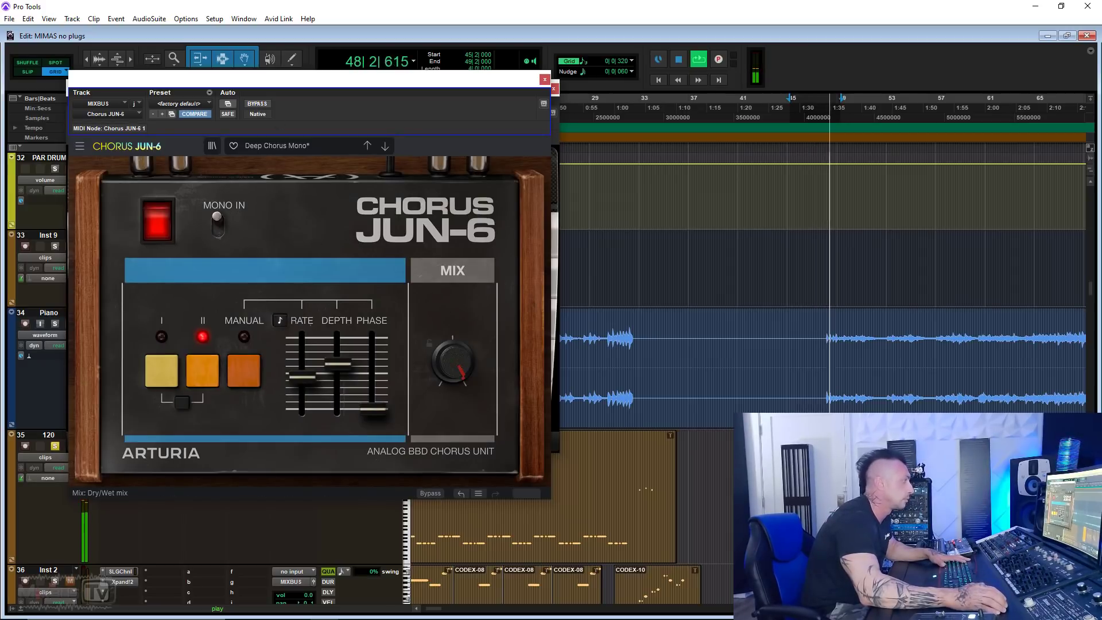
pyautogui.click(260, 105)
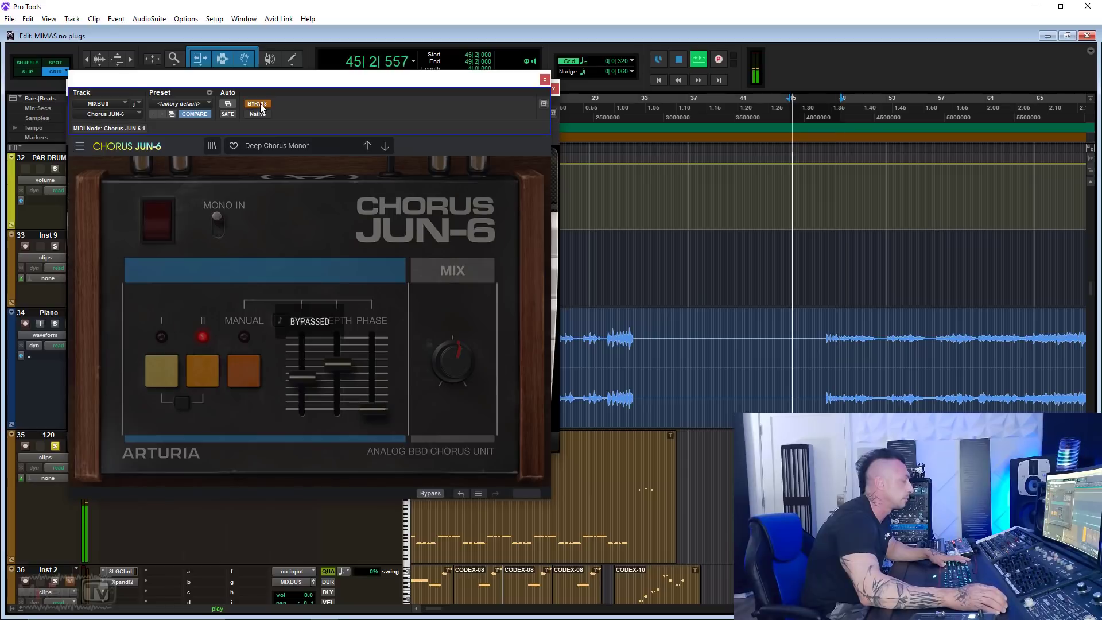
pyautogui.click(259, 105)
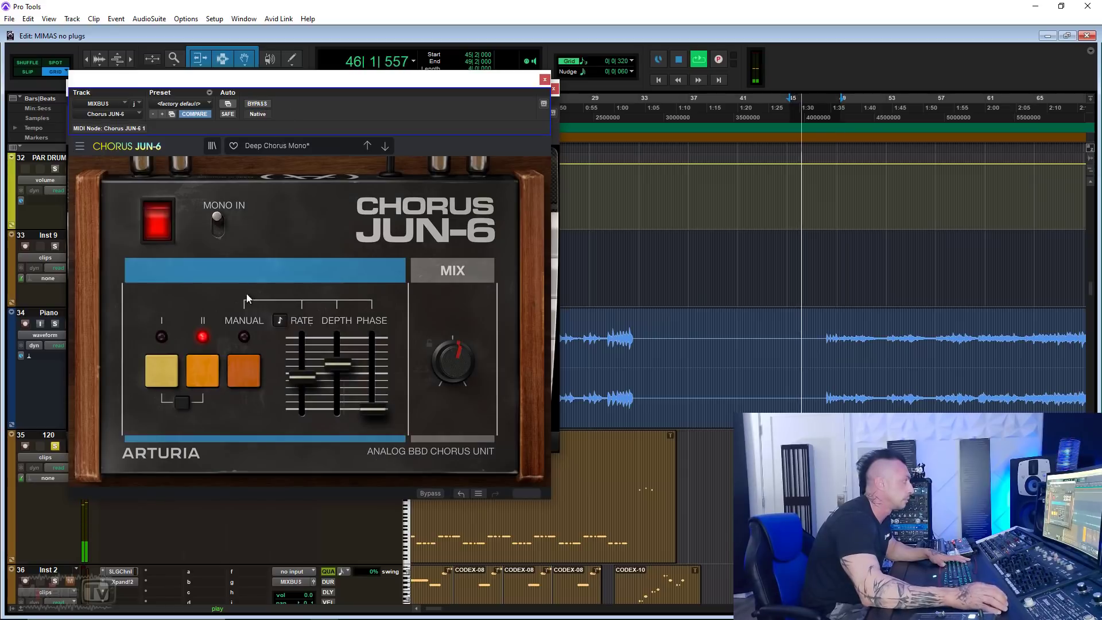
# Audition chorus modes I, I+II and II, compare mode II with the effect bypassed, and stop playback.
pyautogui.click(168, 367)
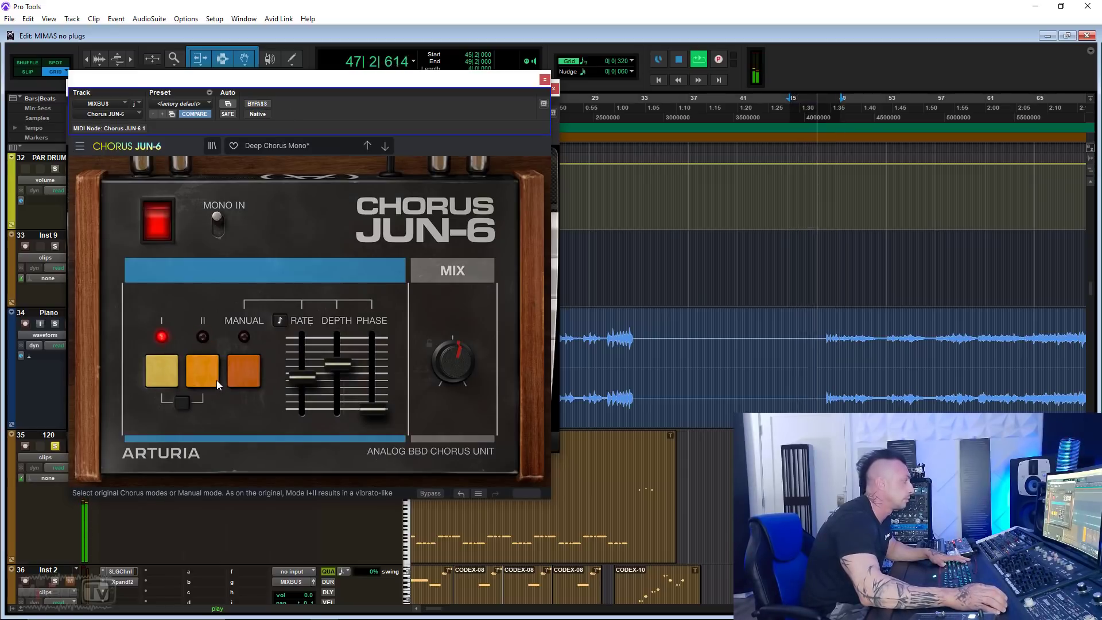
pyautogui.click(183, 402)
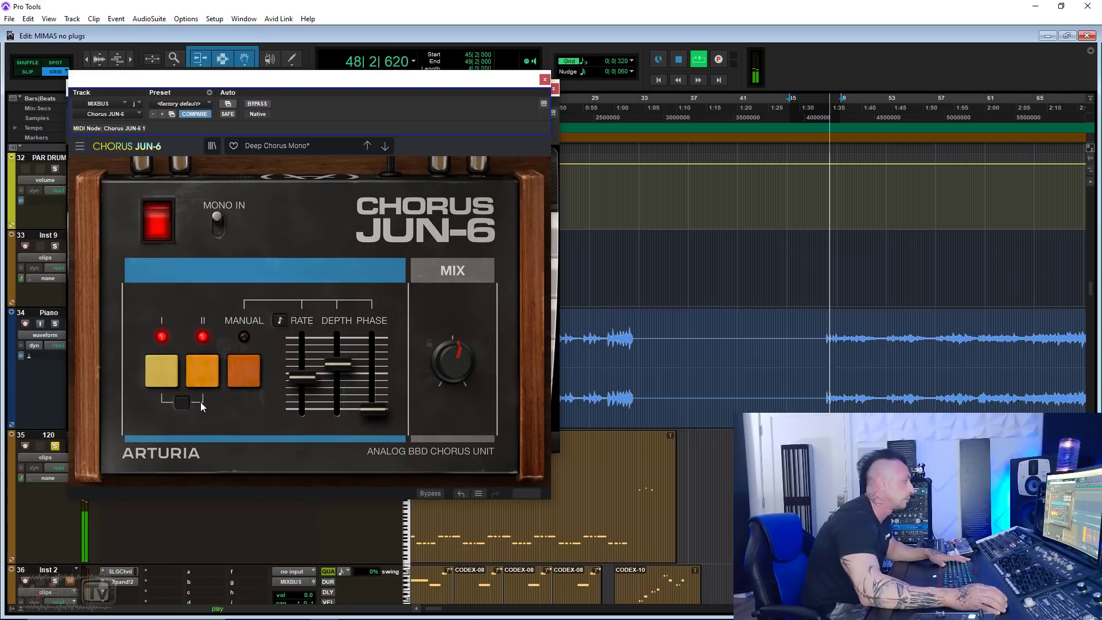
pyautogui.click(199, 383)
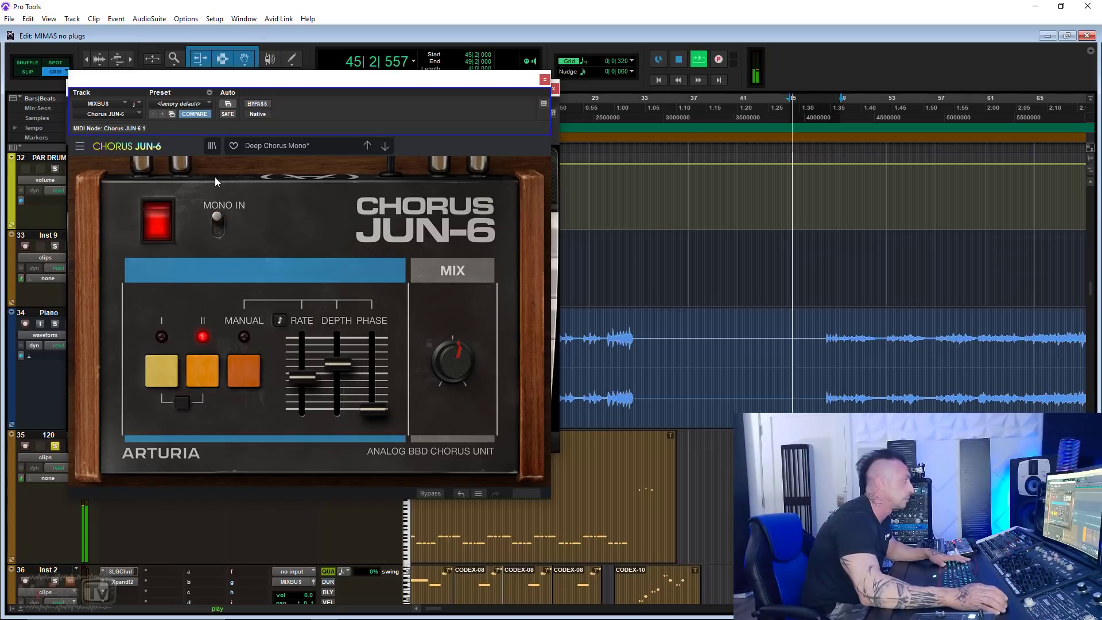
pyautogui.click(258, 104)
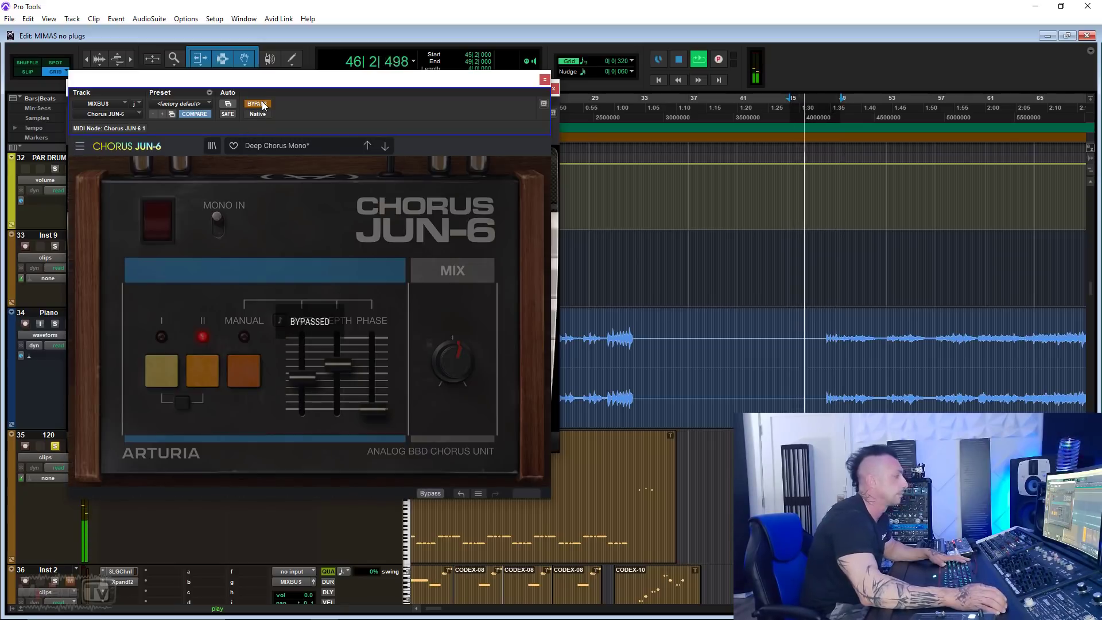
pyautogui.click(257, 104)
pyautogui.press('space')
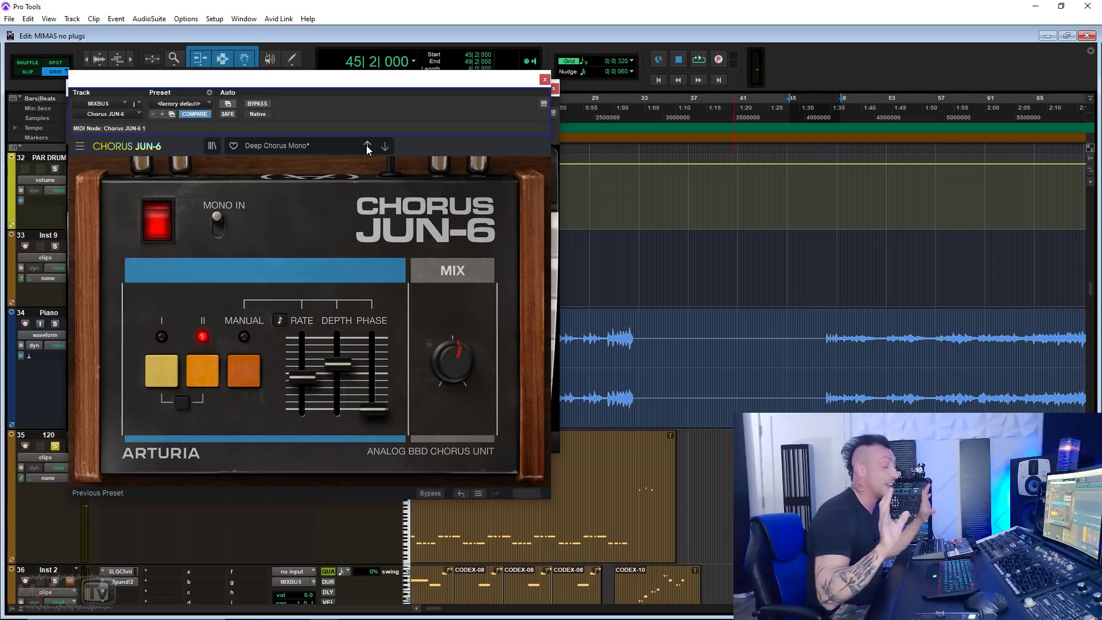
# Switch Chorus JUN-6 to Manual mode and, during playback, lower the rate and raise the depth, phase and mix.
pyautogui.click(244, 367)
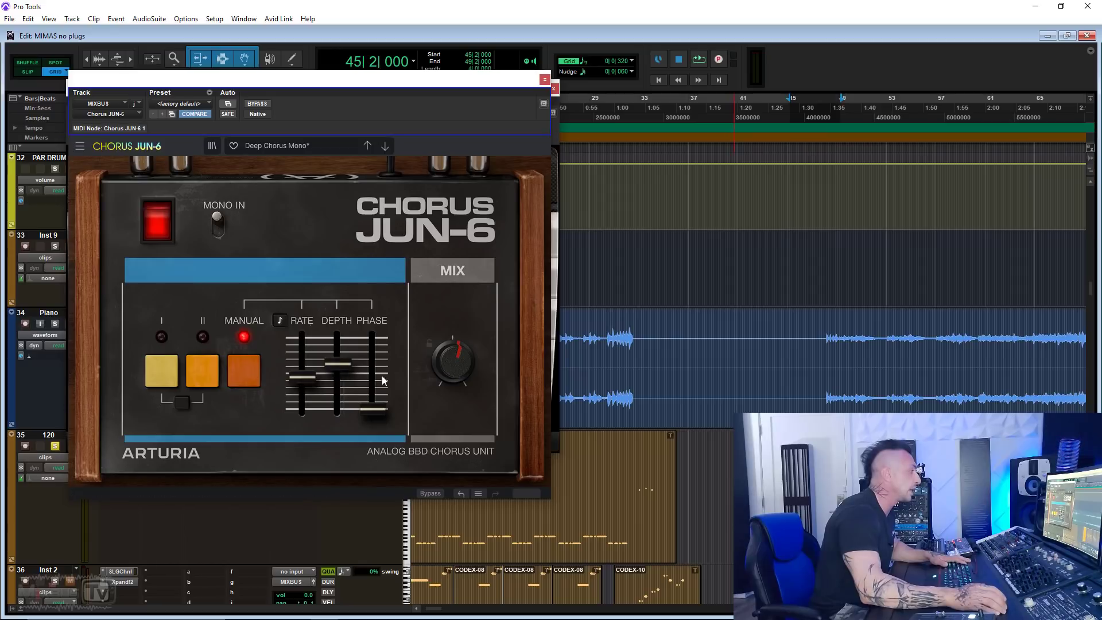
pyautogui.press('space')
pyautogui.moveTo(307, 376); pyautogui.dragTo(307, 373)
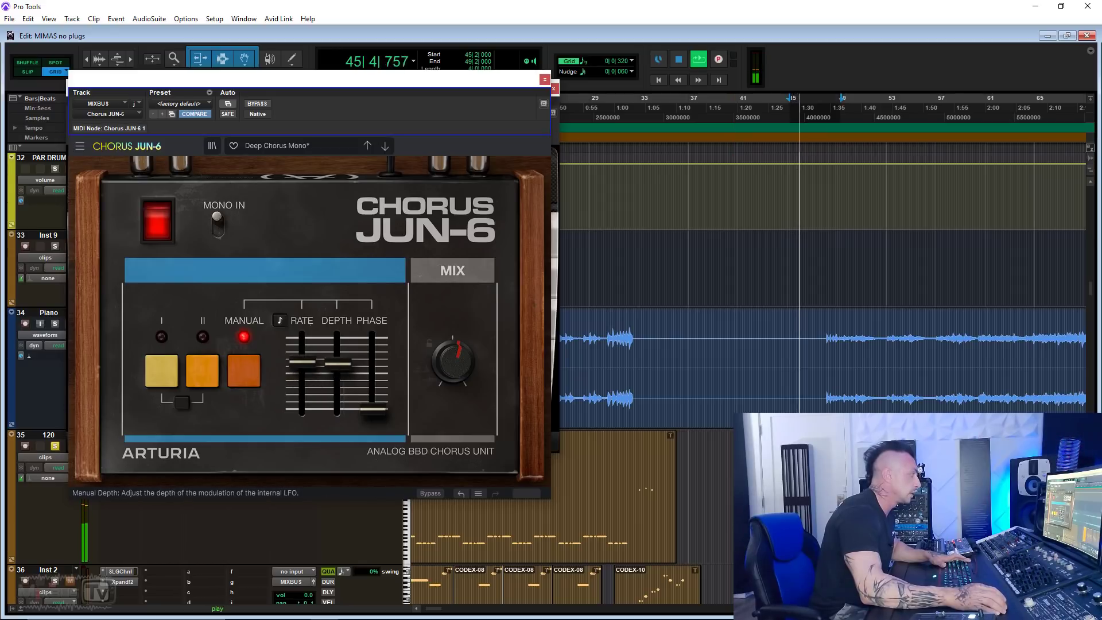
pyautogui.moveTo(337, 363); pyautogui.dragTo(338, 347)
pyautogui.moveTo(373, 409); pyautogui.dragTo(369, 374)
pyautogui.moveTo(440, 369); pyautogui.dragTo(439, 335)
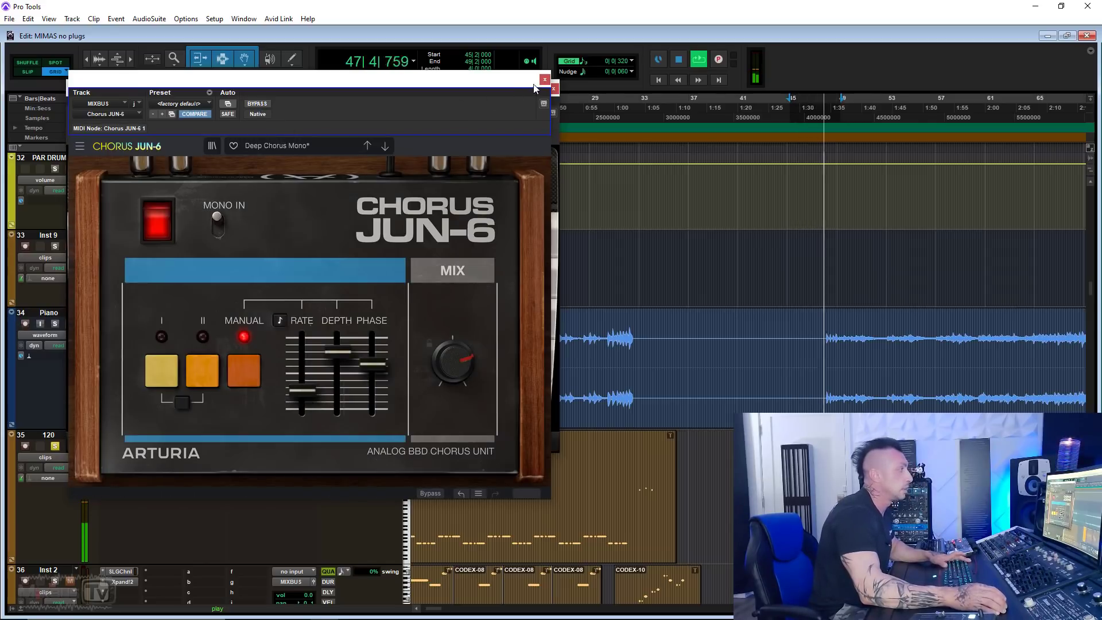
pyautogui.press('space')
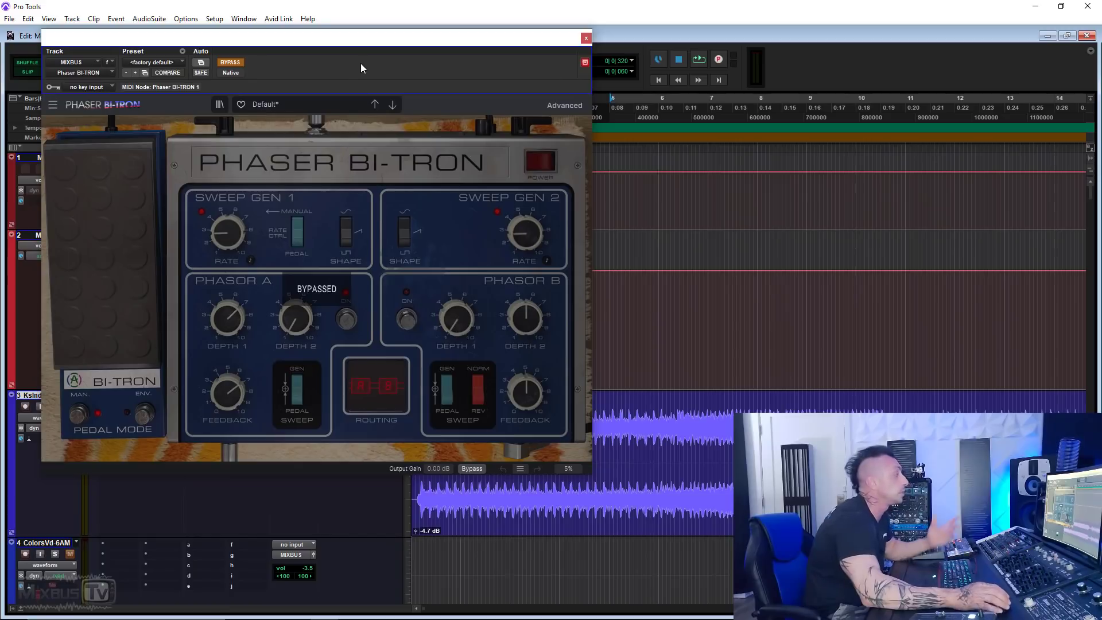
# Activate Phaser BI-TRON and enable Phasor B with Depth 1 about 3.99, Depth 2 about 3.66 and raised feedback.
pyautogui.click(230, 62)
pyautogui.moveTo(457, 331); pyautogui.dragTo(457, 307)
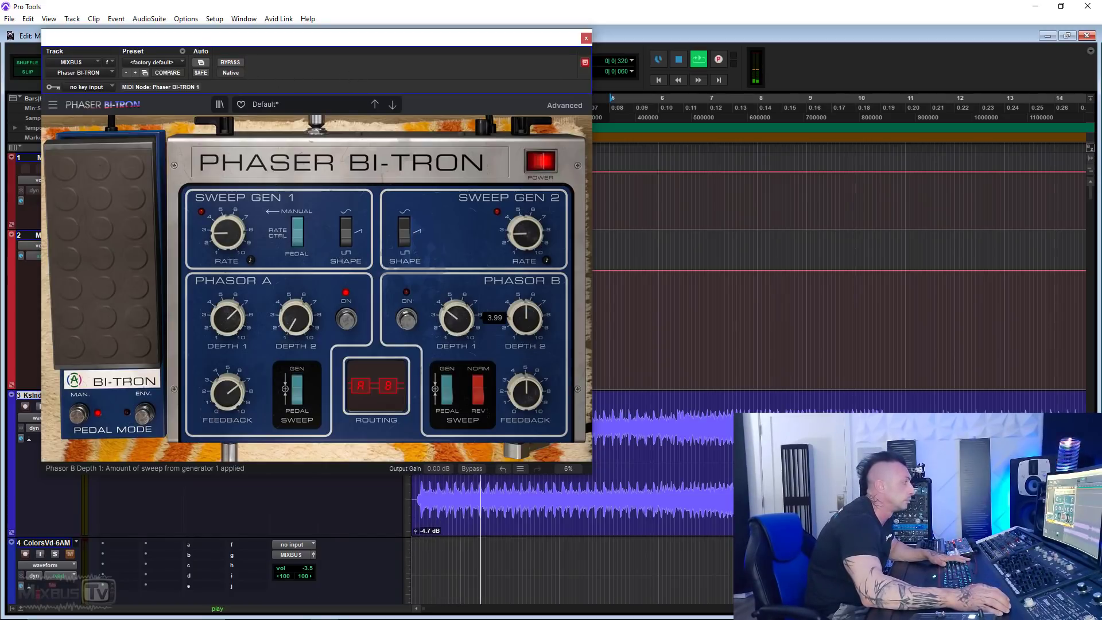
pyautogui.click(407, 320)
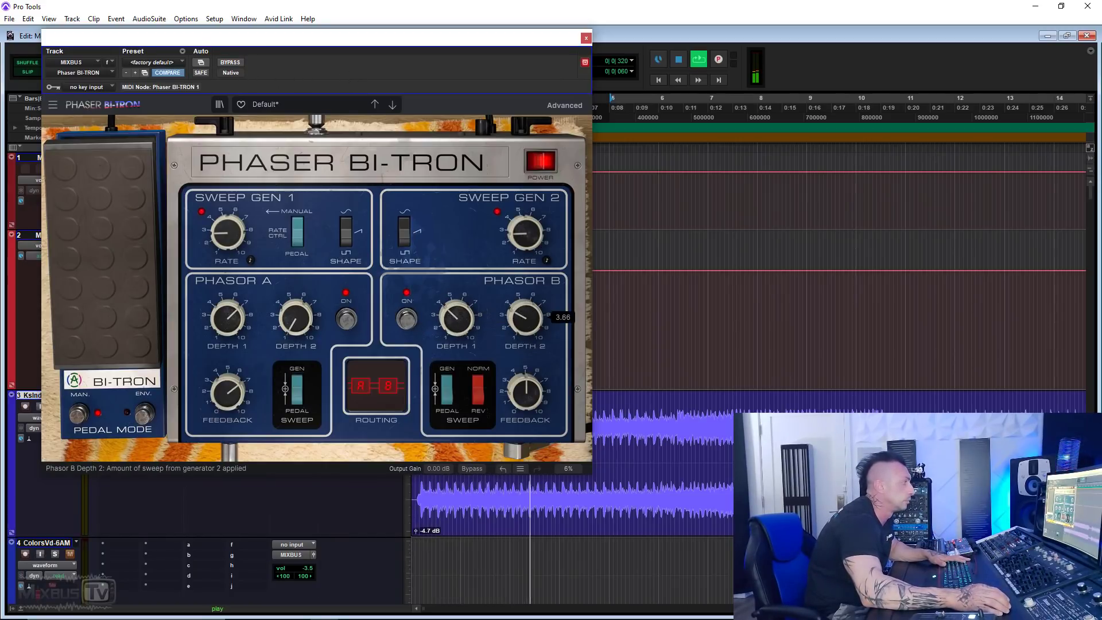
pyautogui.moveTo(525, 393); pyautogui.dragTo(525, 409)
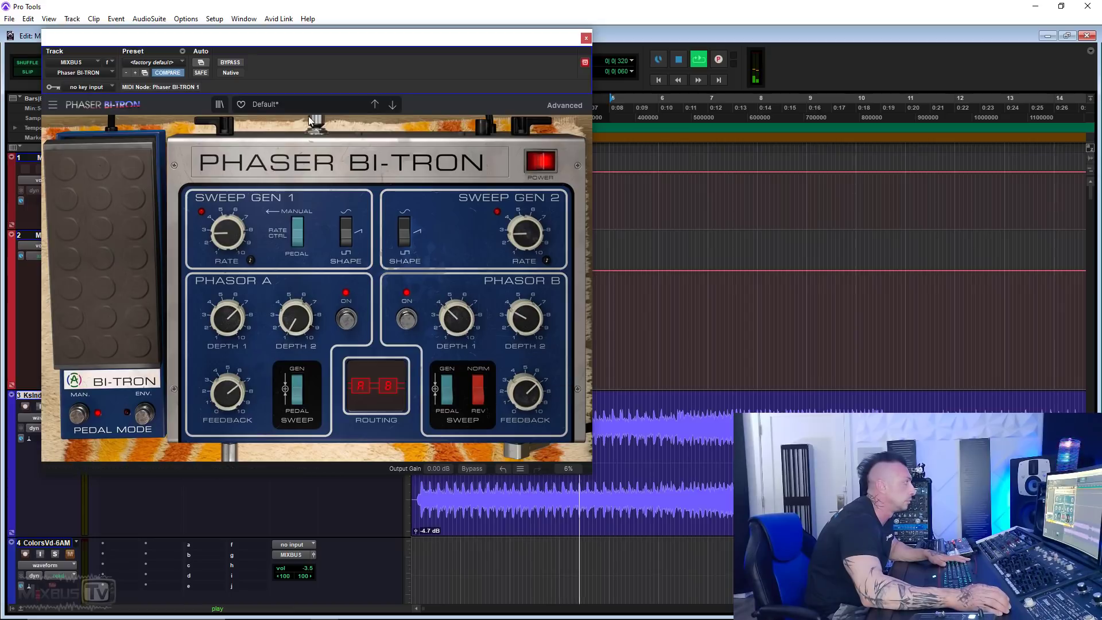
# Load the 2-Speed Phaser (Vintage Factory) preset in Phaser BI-TRON.
pyautogui.click(392, 106)
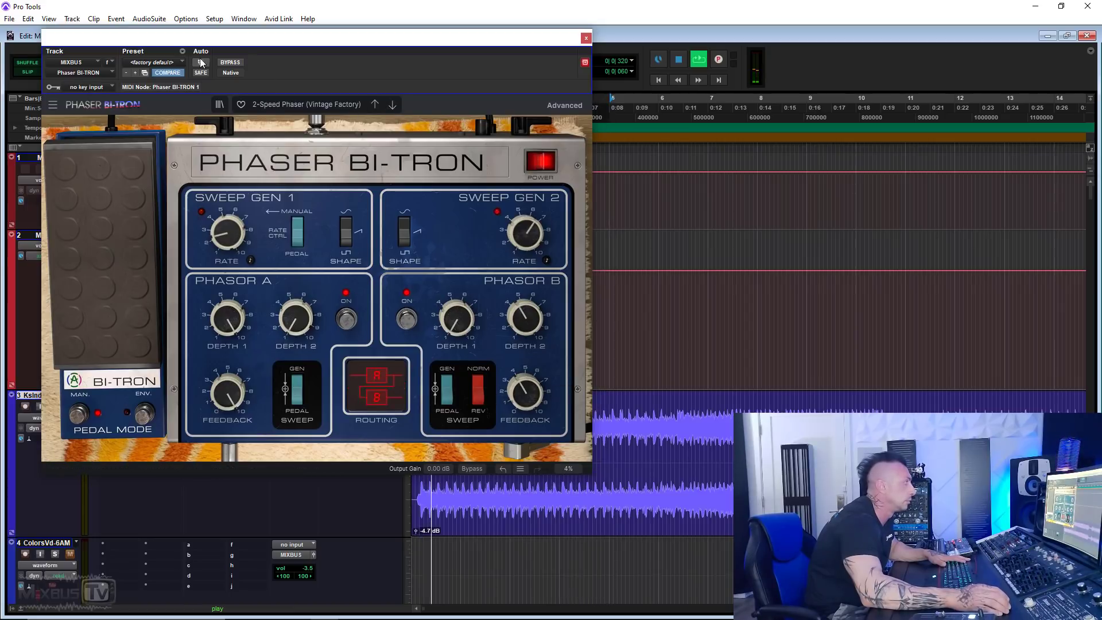
# Load the All Over The Place preset during playback and compare its sound with the phaser bypassed.
pyautogui.click(392, 106)
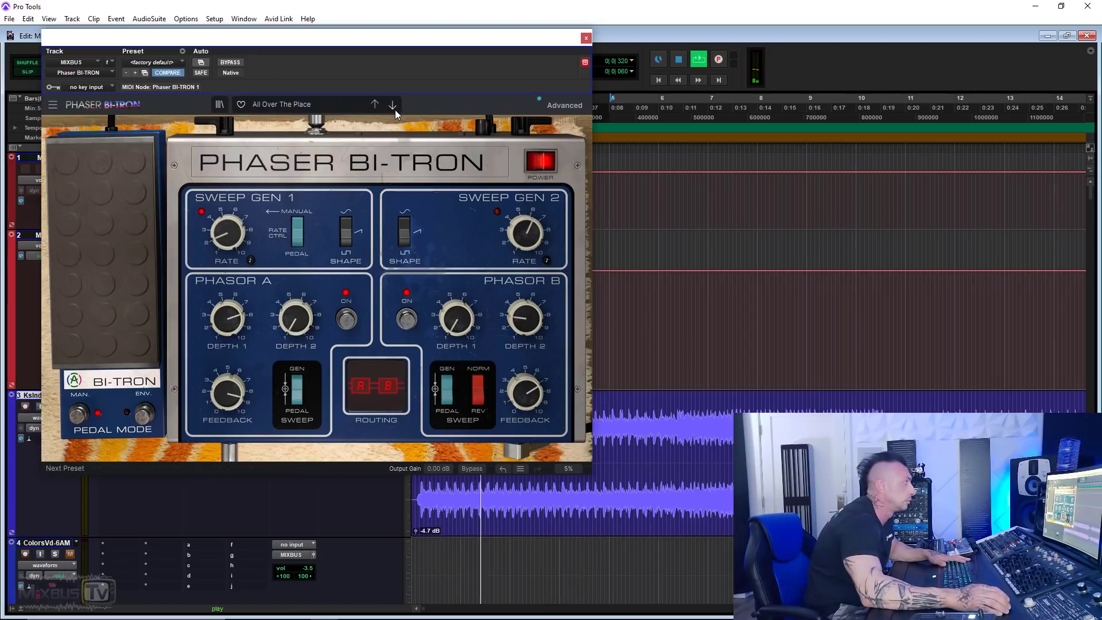
pyautogui.click(230, 63)
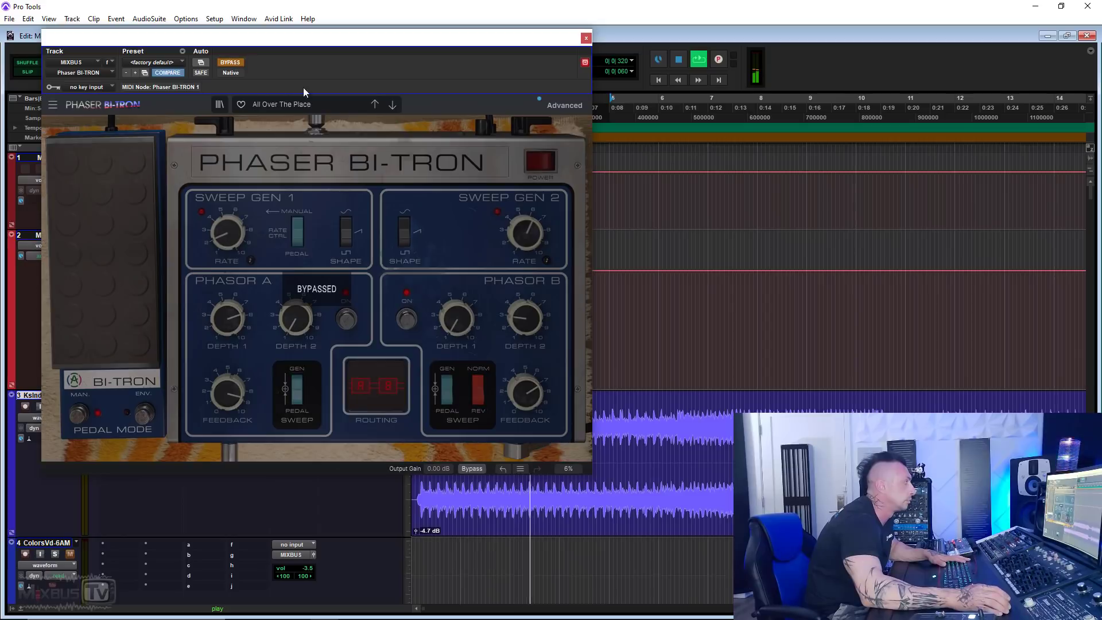
pyautogui.click(230, 62)
# Load the Always Moving Pad preset in Phaser BI-TRON, move the pedal during playback, and stop playback.
pyautogui.click(392, 105)
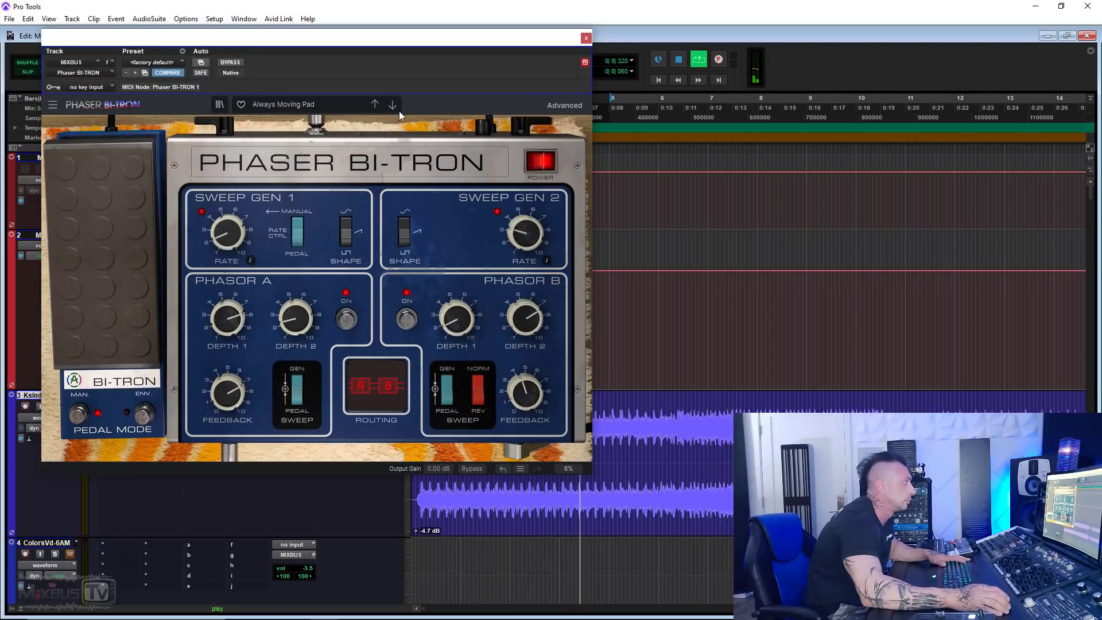
pyautogui.moveTo(107, 250); pyautogui.dragTo(103, 199)
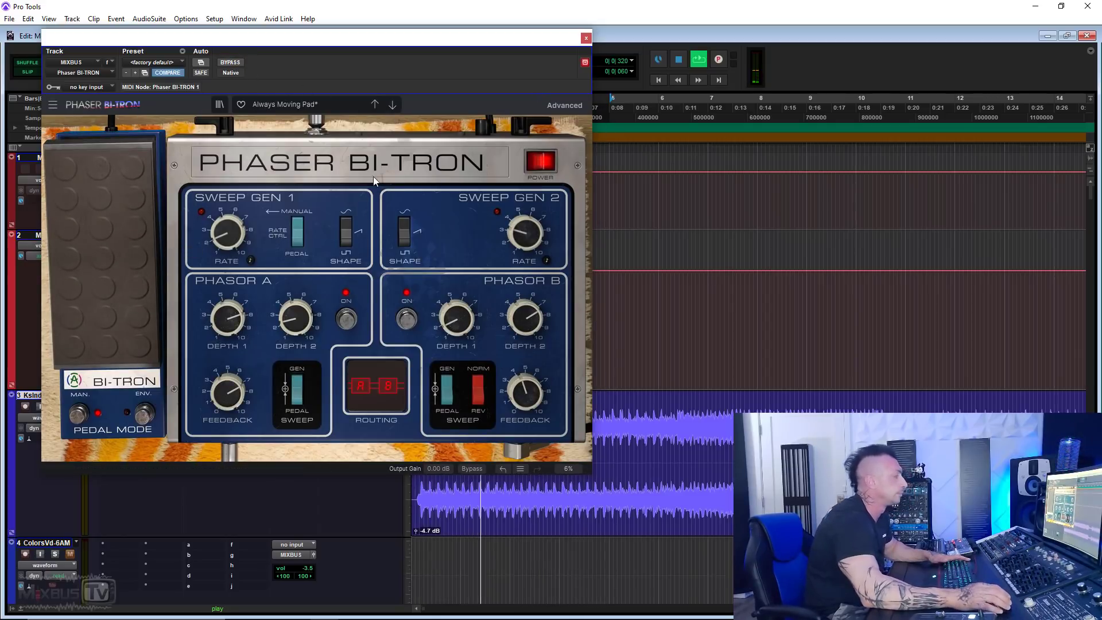
pyautogui.press('space')
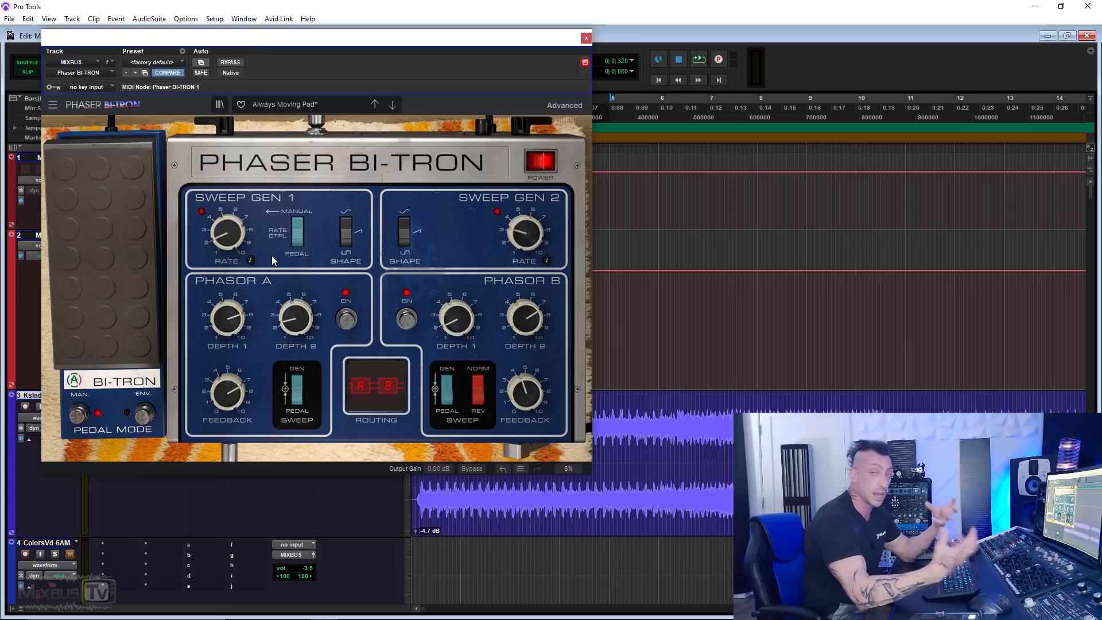
# Show and hide the advanced controls of Phaser BI-TRON and close its plug-in window.
pyautogui.click(585, 38)
pyautogui.click(167, 160)
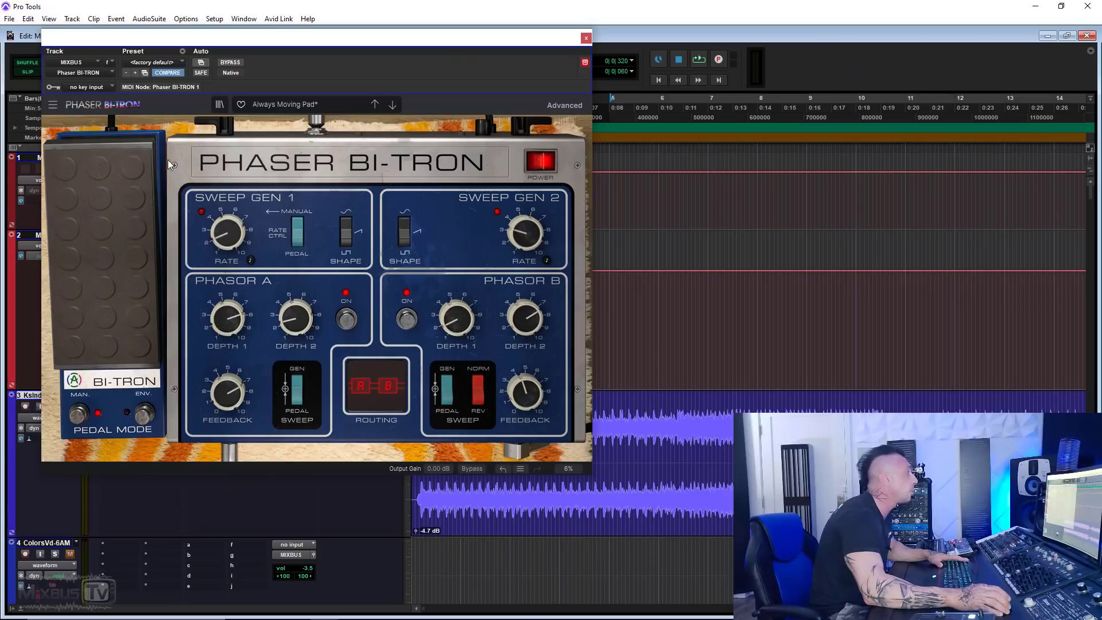
pyautogui.click(565, 106)
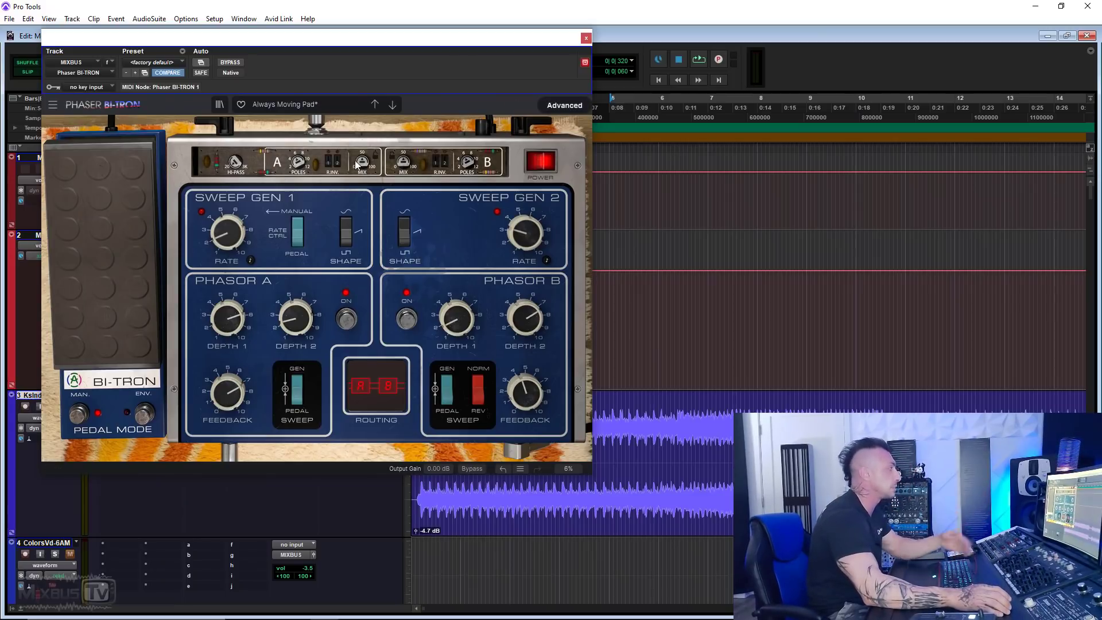
pyautogui.click(569, 108)
pyautogui.click(584, 38)
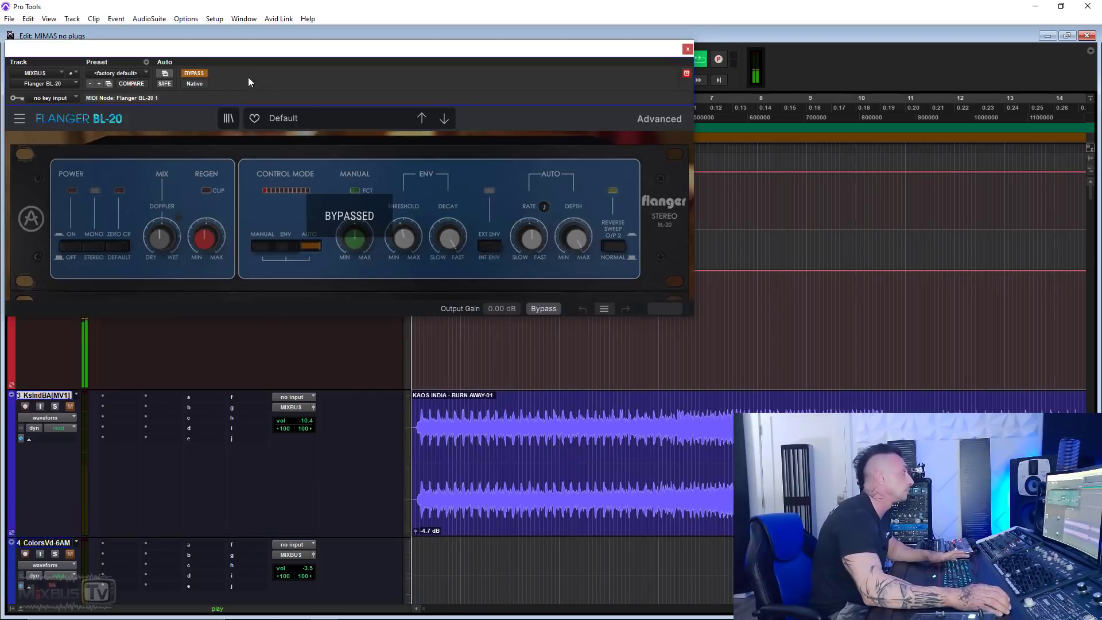
# Take Flanger BL-20 out of bypass, raise its regen slightly, and set the advanced auto shape to sine.
pyautogui.click(194, 73)
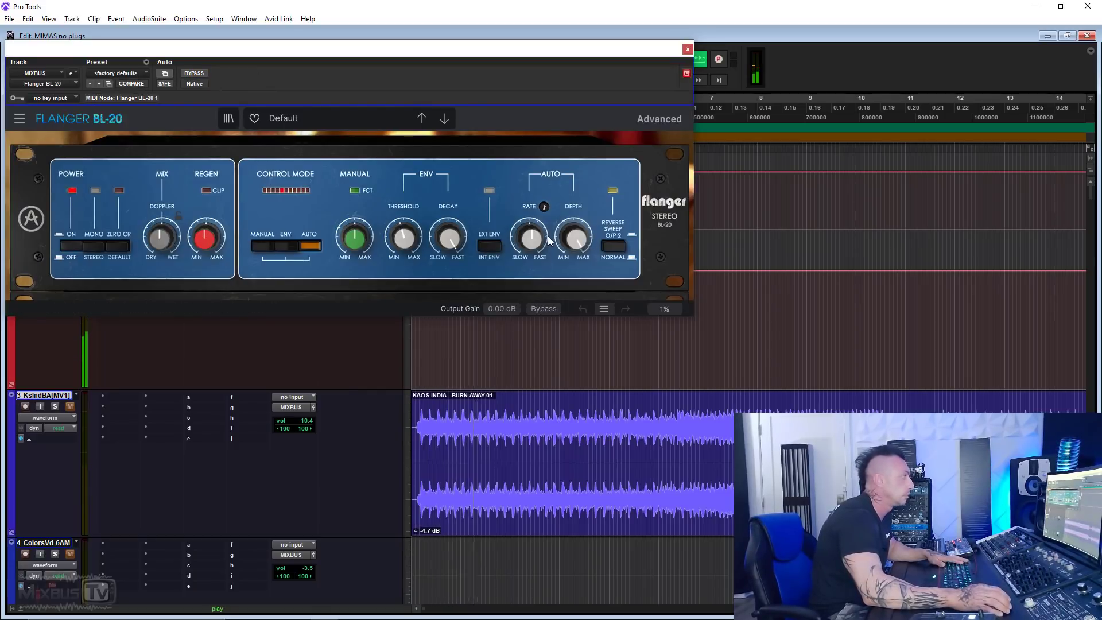
pyautogui.moveTo(203, 242); pyautogui.dragTo(204, 232)
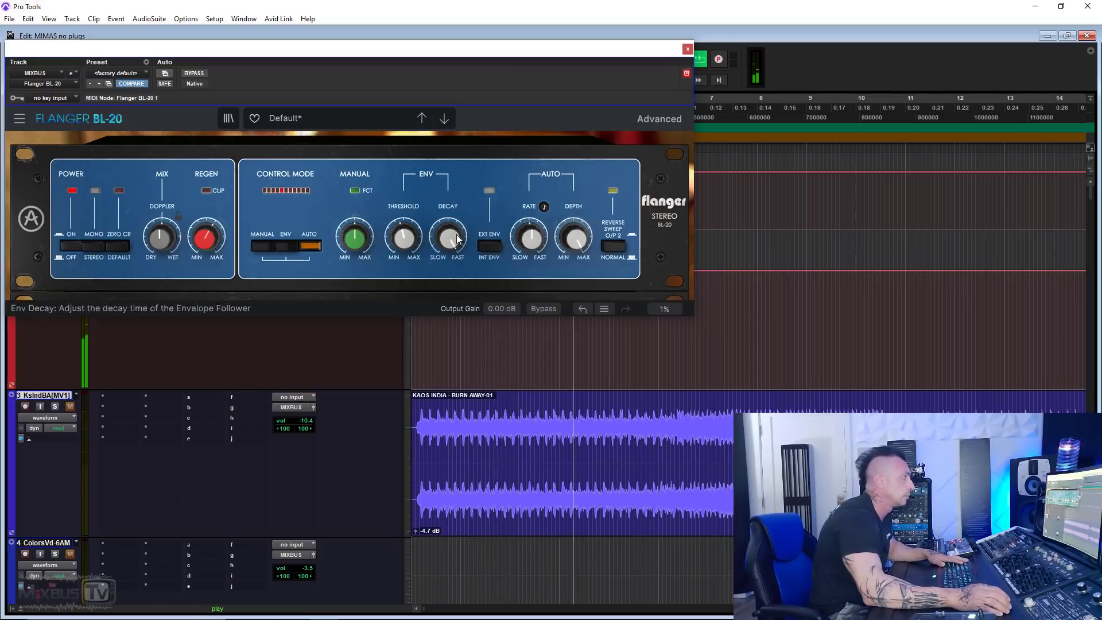
pyautogui.click(643, 119)
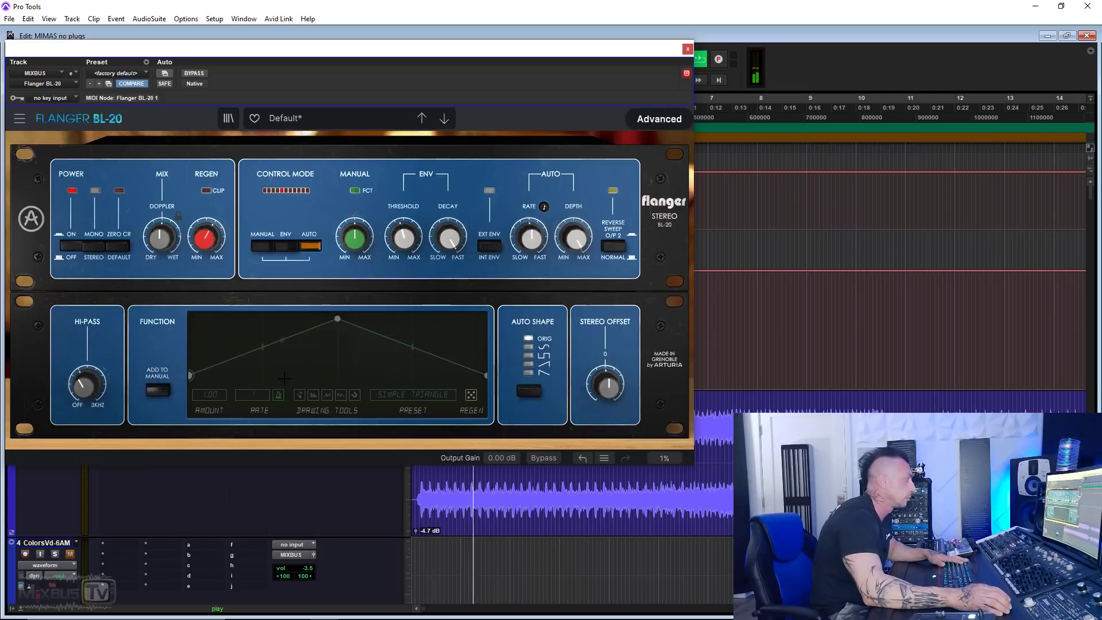
pyautogui.click(526, 347)
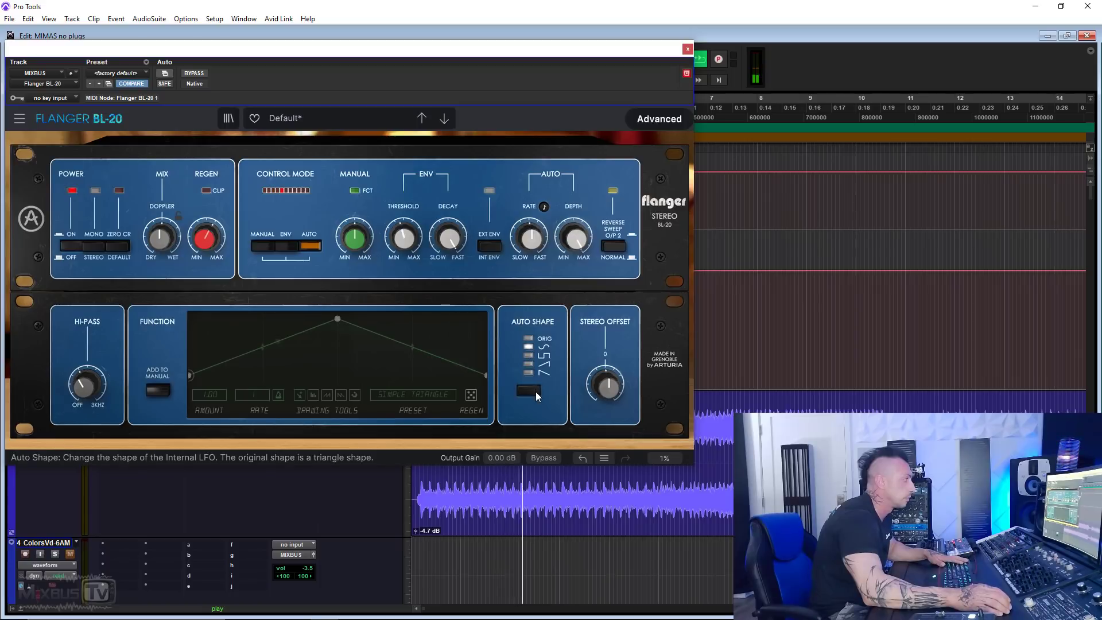
# Add the function curve to the manual control, reshape it into a long, nearly flat plateau, and raise the stereo offset.
pyautogui.click(159, 392)
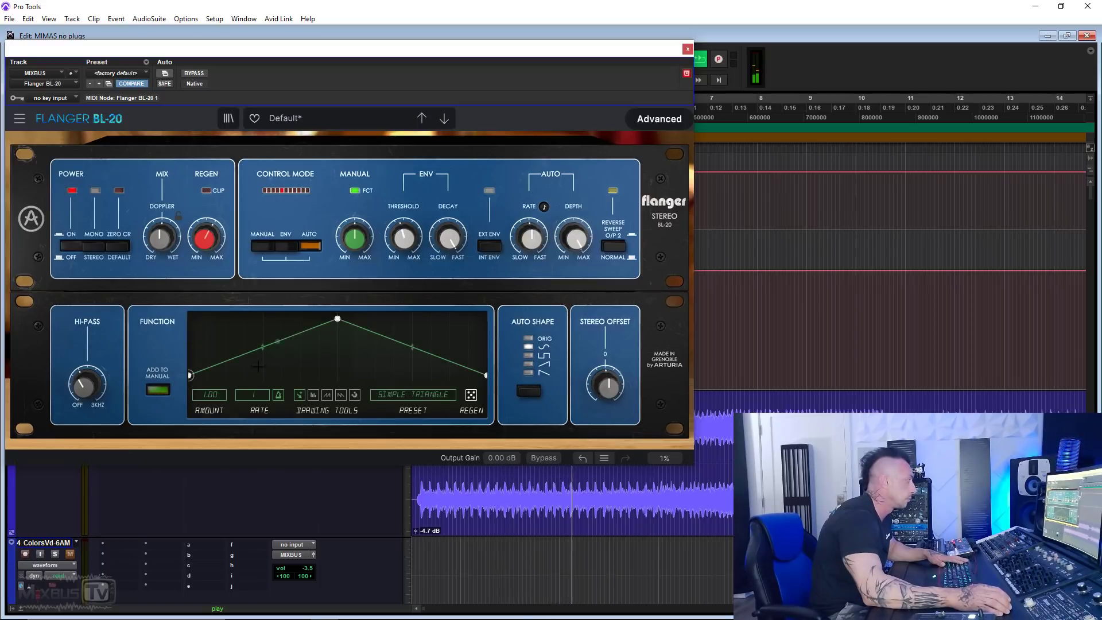
pyautogui.moveTo(337, 320); pyautogui.dragTo(288, 348)
pyautogui.moveTo(355, 357); pyautogui.dragTo(442, 343)
pyautogui.moveTo(607, 386)
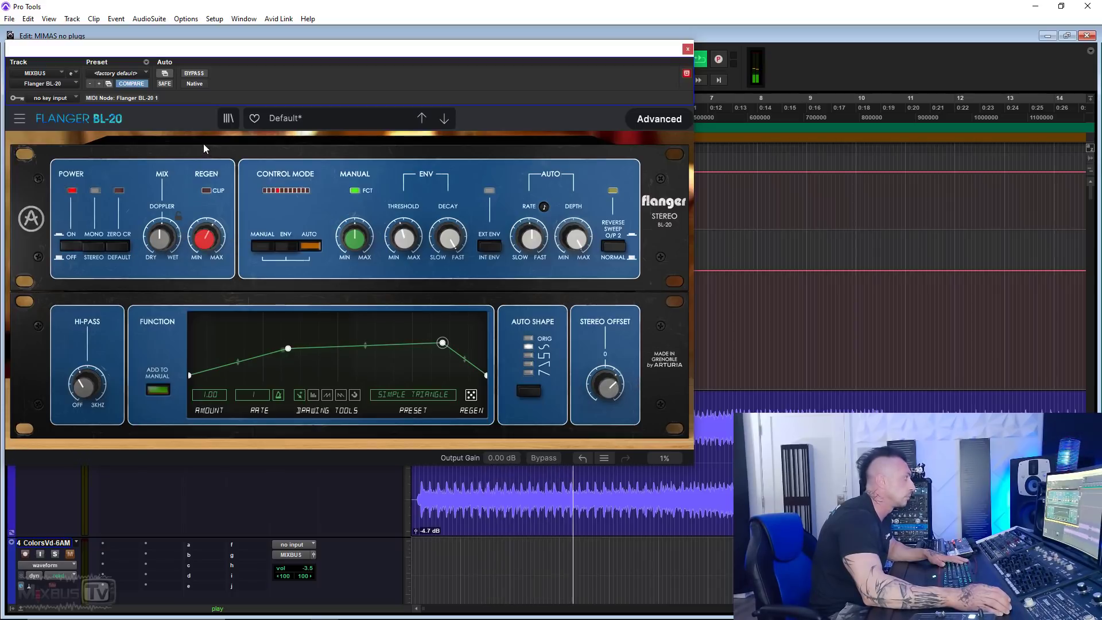
# Compare the flanger sound with the effect bypassed twice during playback.
pyautogui.click(194, 73)
pyautogui.click(194, 74)
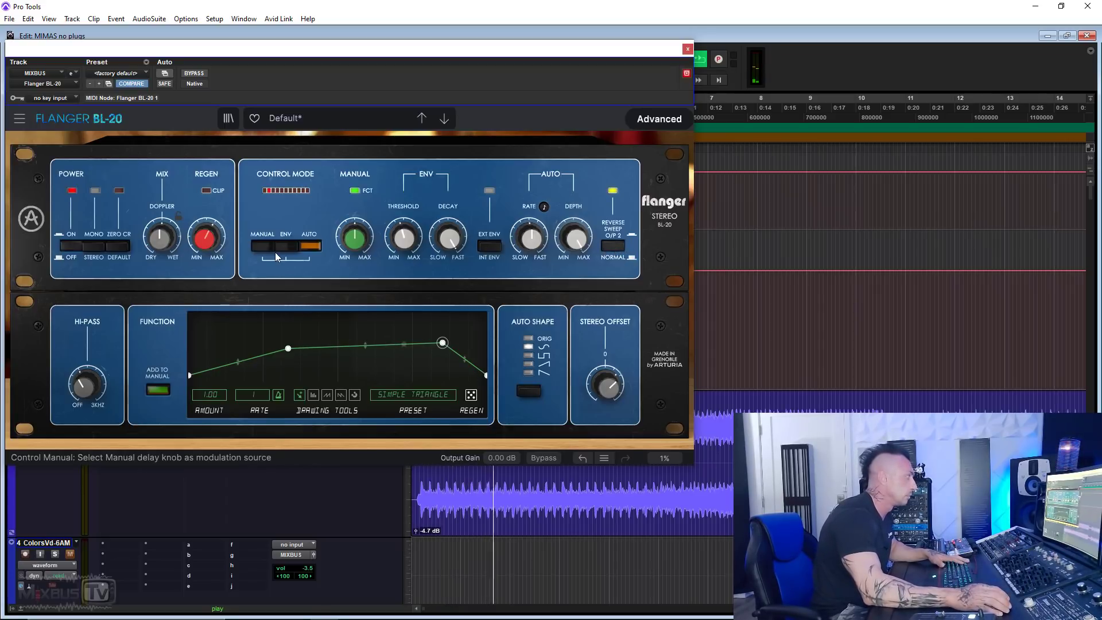
pyautogui.click(194, 73)
pyautogui.click(195, 74)
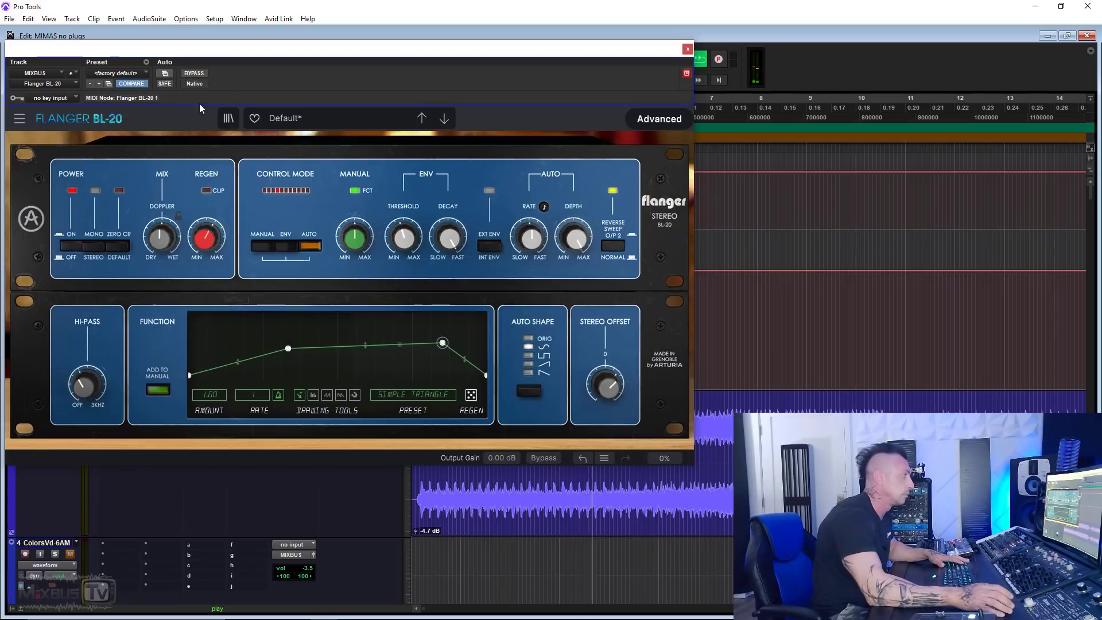
# Lower the flanger's stereo offset and regen, bring the mix to about the middle, and compare the result with bypass.
pyautogui.moveTo(610, 385); pyautogui.dragTo(610, 382)
pyautogui.moveTo(535, 239); pyautogui.dragTo(535, 239)
pyautogui.moveTo(163, 238); pyautogui.dragTo(206, 267)
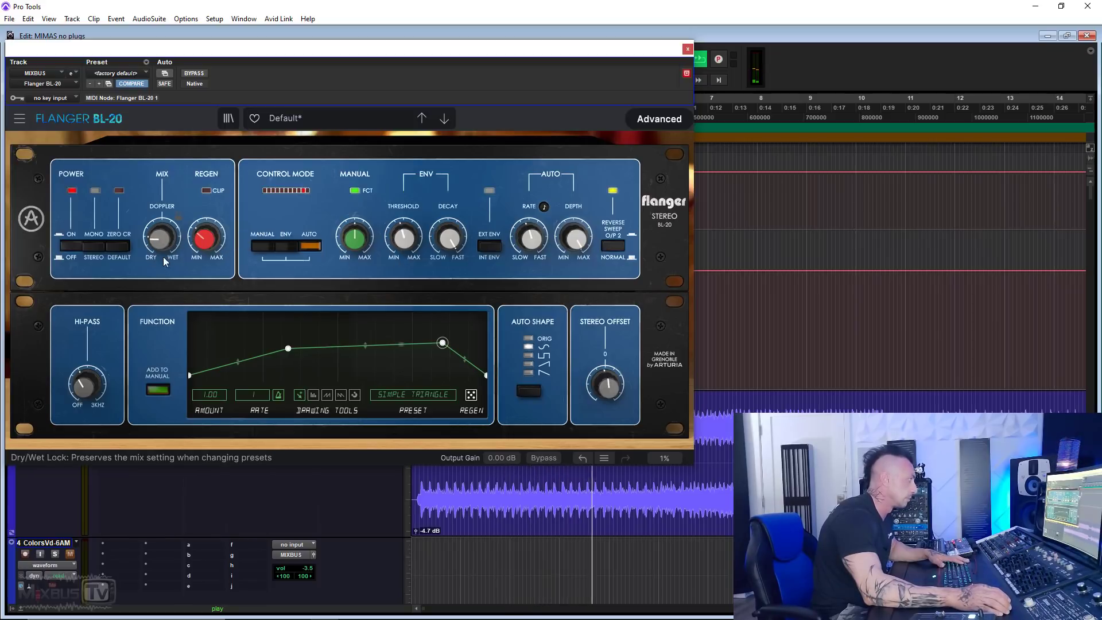
pyautogui.moveTo(164, 236); pyautogui.dragTo(165, 264)
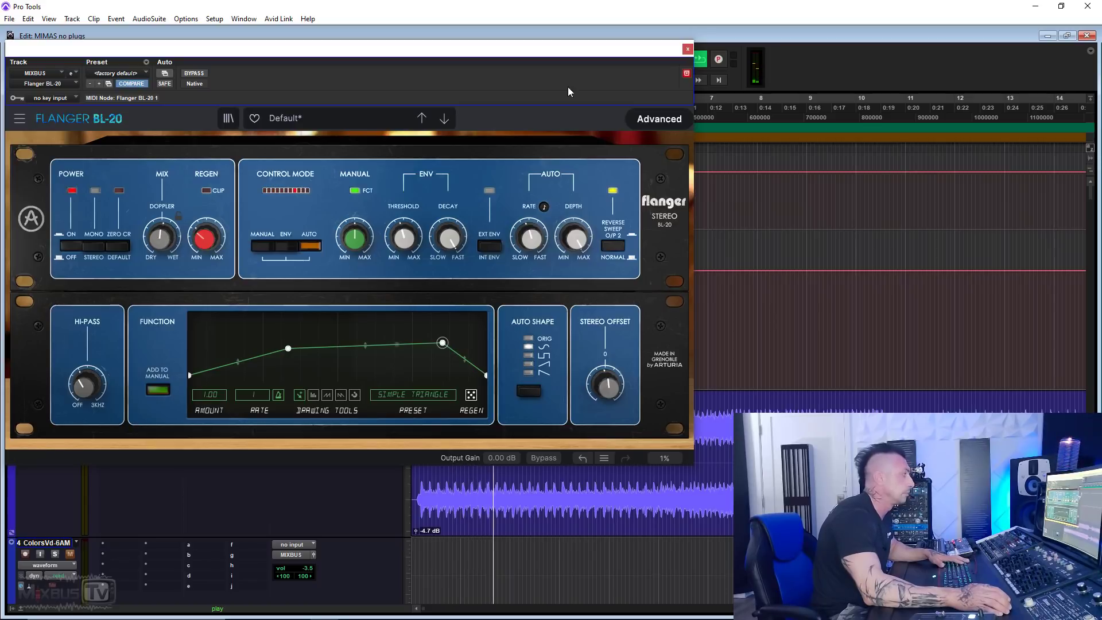
pyautogui.click(200, 74)
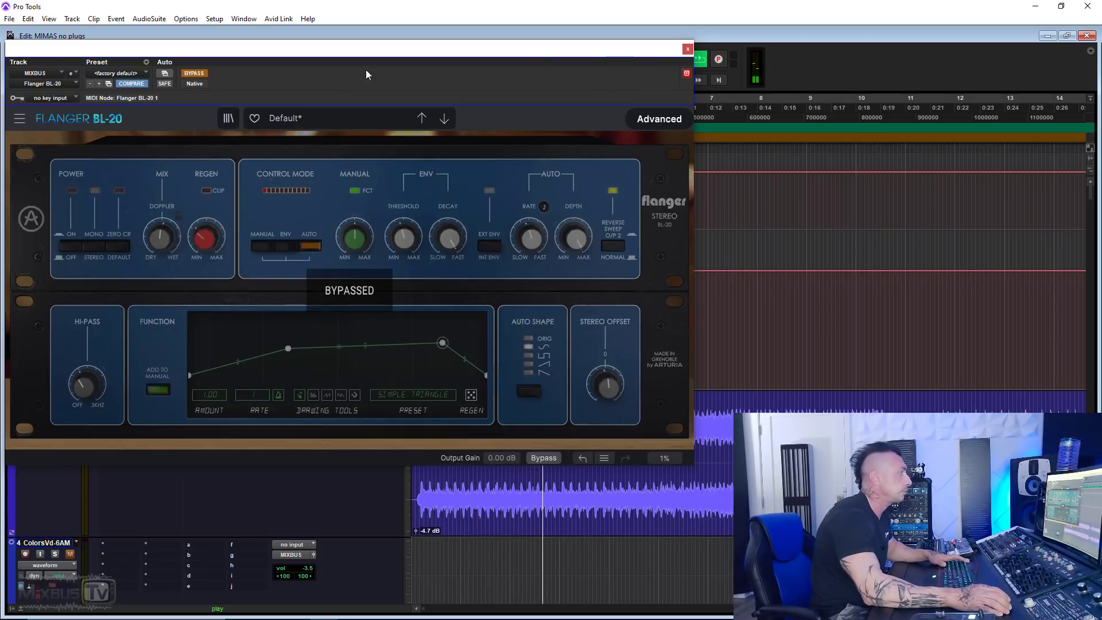
pyautogui.click(200, 74)
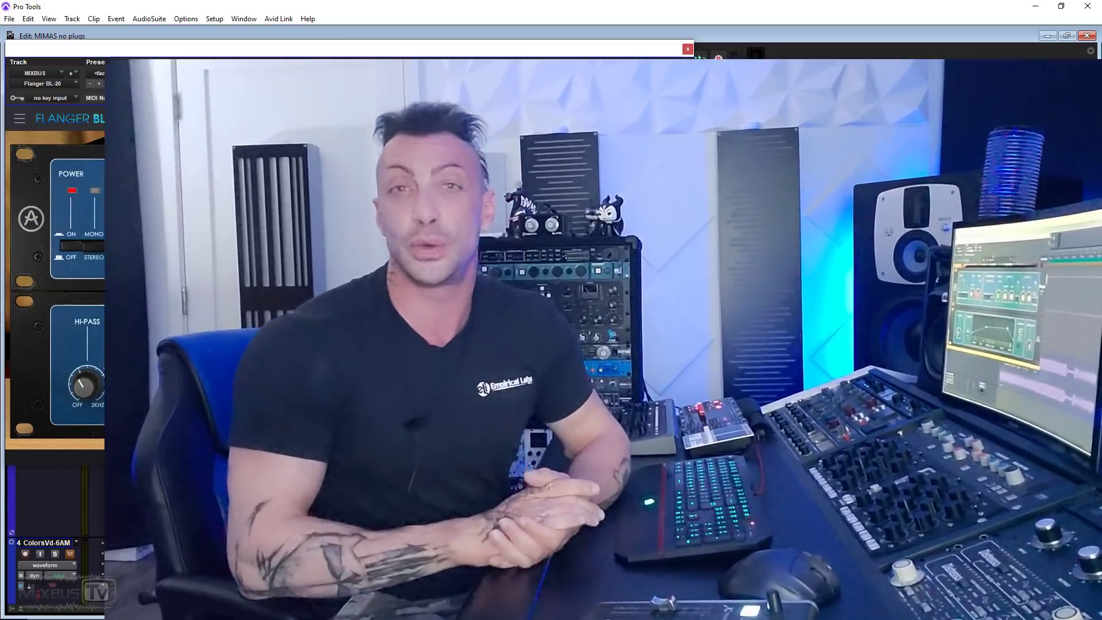